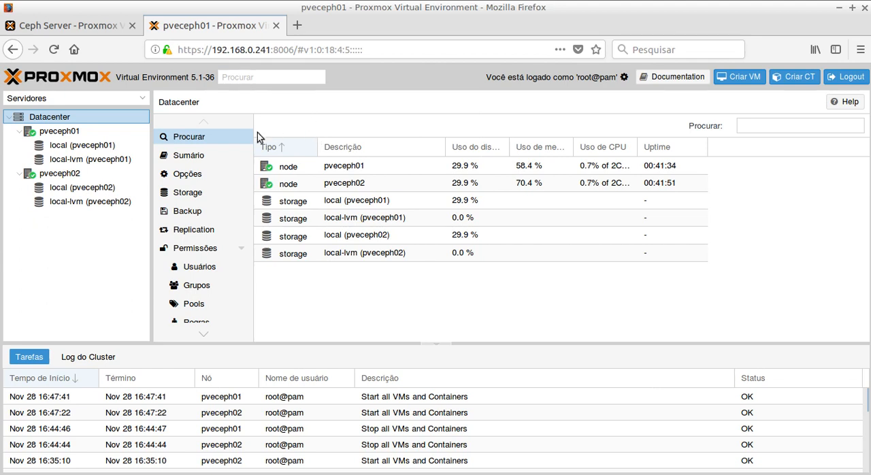
Step: Review the local and local-lvm storages under the pveceph01 and pveceph02 nodes in the server tree
{"action": "left_click", "coordinate": [20, 131]}
{"action": "left_click", "coordinate": [21, 146]}
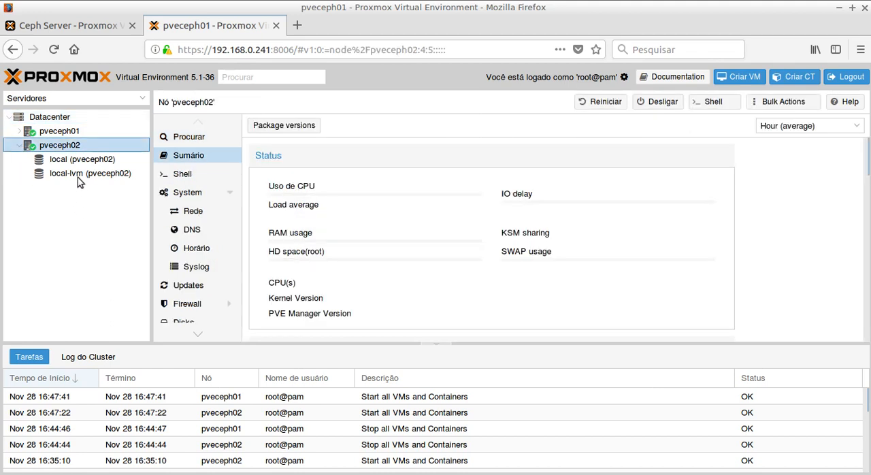
{"action": "left_click", "coordinate": [21, 131]}
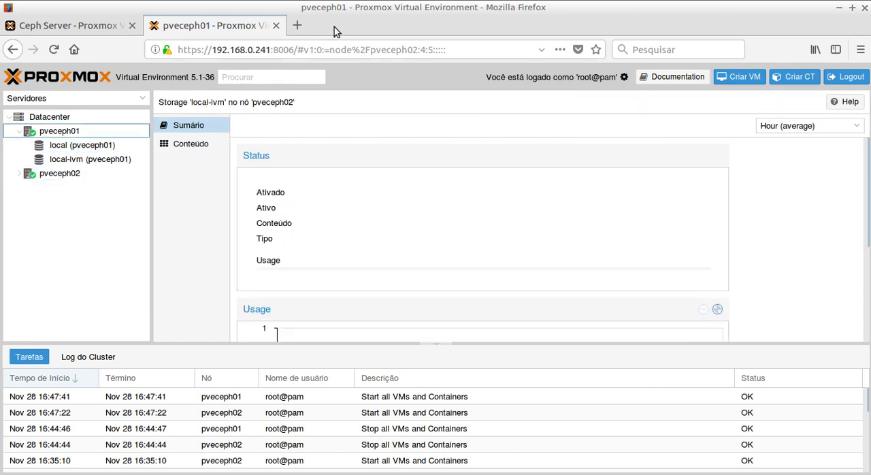
{"action": "left_click", "coordinate": [19, 131]}
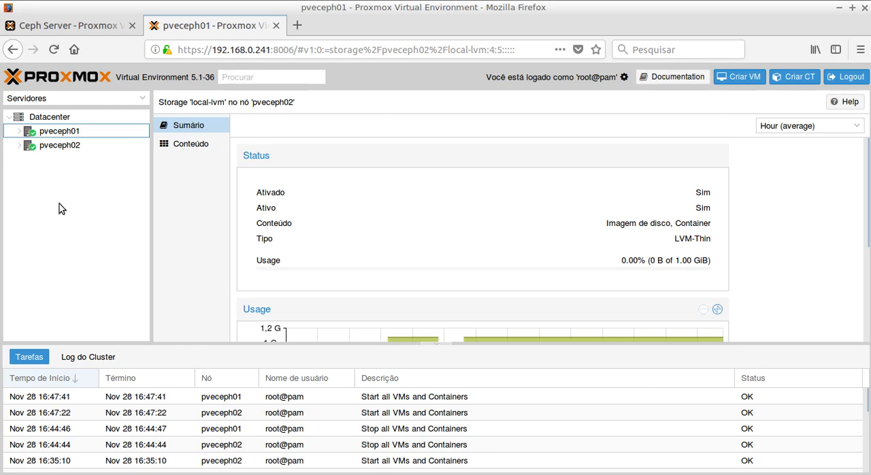
{"action": "left_click", "coordinate": [18, 131]}
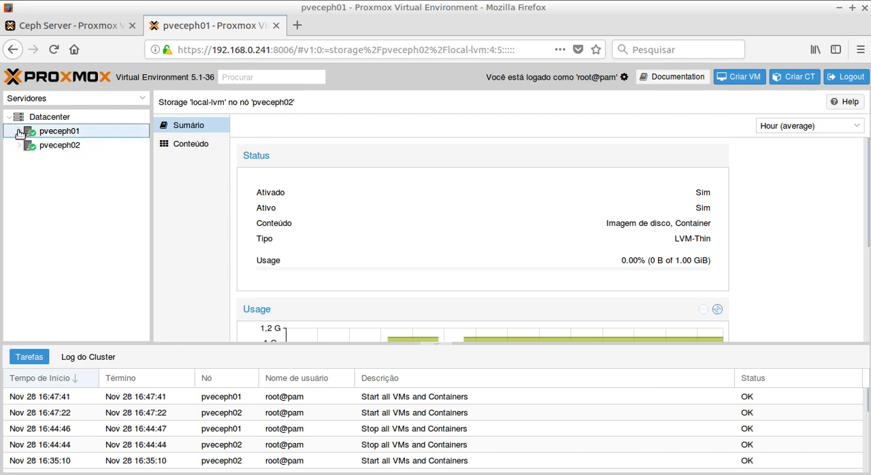
{"action": "left_click", "coordinate": [19, 173]}
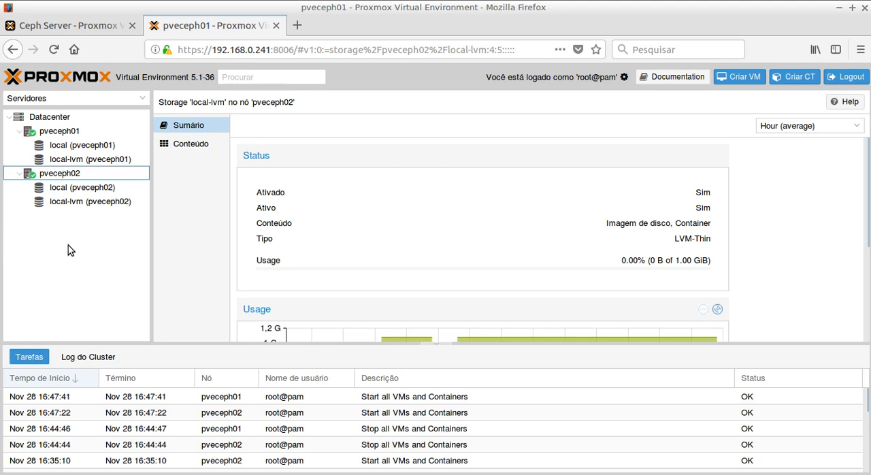
Step: Examine the network interfaces ens18, ens19 and vmbr0 of pveceph01 and the ens19 interface of pveceph02
{"action": "left_click", "coordinate": [68, 132]}
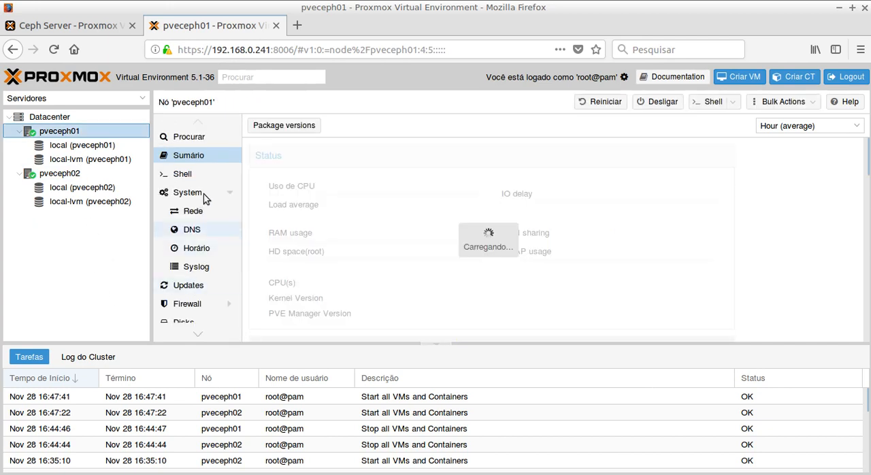
{"action": "left_click", "coordinate": [197, 215]}
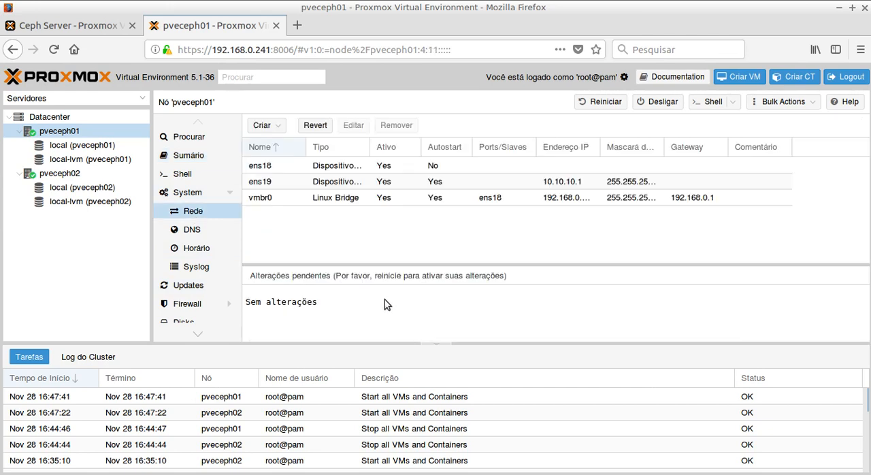
{"action": "left_click", "coordinate": [262, 182]}
{"action": "left_click", "coordinate": [262, 169]}
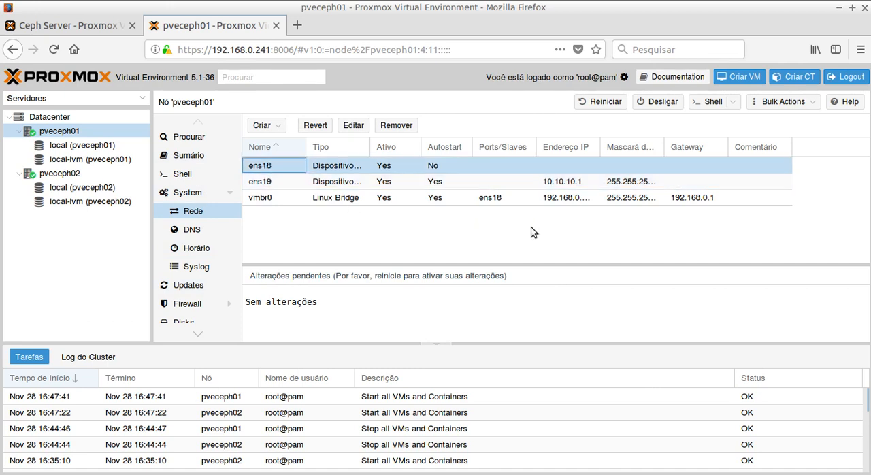
{"action": "left_click", "coordinate": [264, 202]}
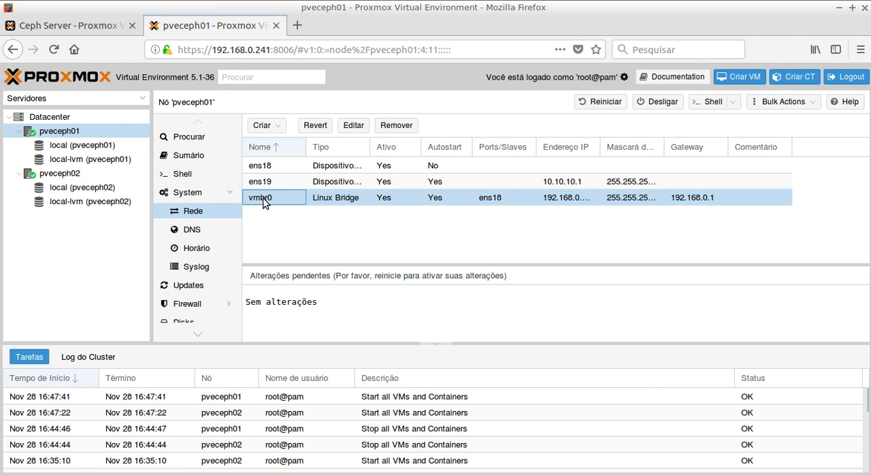
{"action": "left_click", "coordinate": [259, 185]}
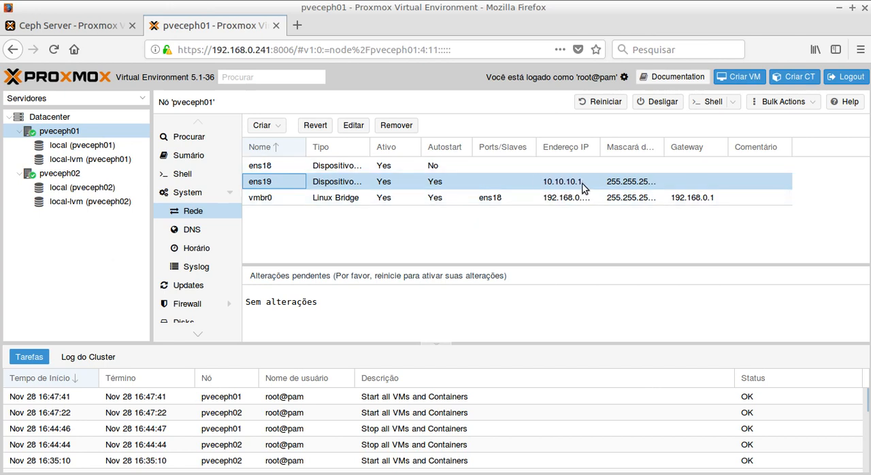
{"action": "left_click", "coordinate": [58, 175]}
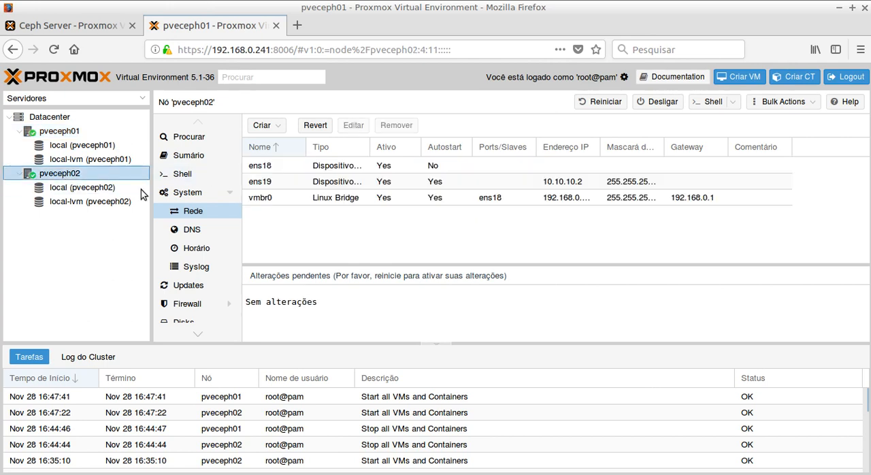
{"action": "left_click", "coordinate": [570, 183]}
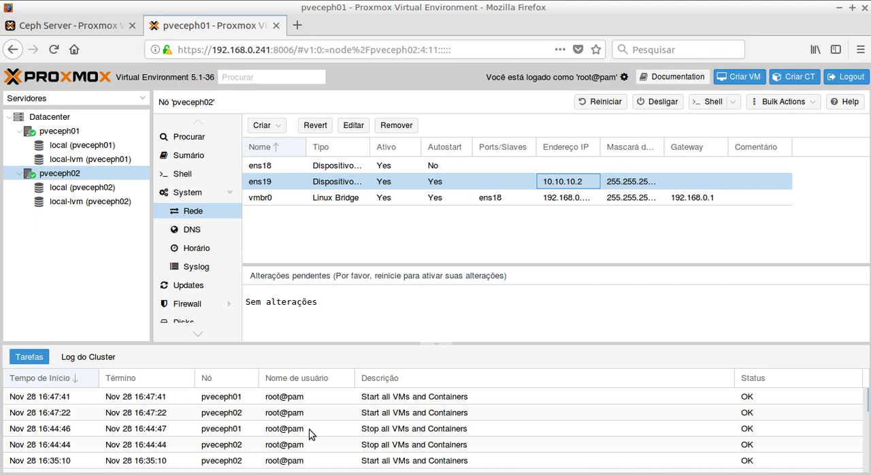
Step: Switch to the terminal and open /etc/network/interfaces in nano on pveceph01
{"action": "key", "text": "alt+Tab"}
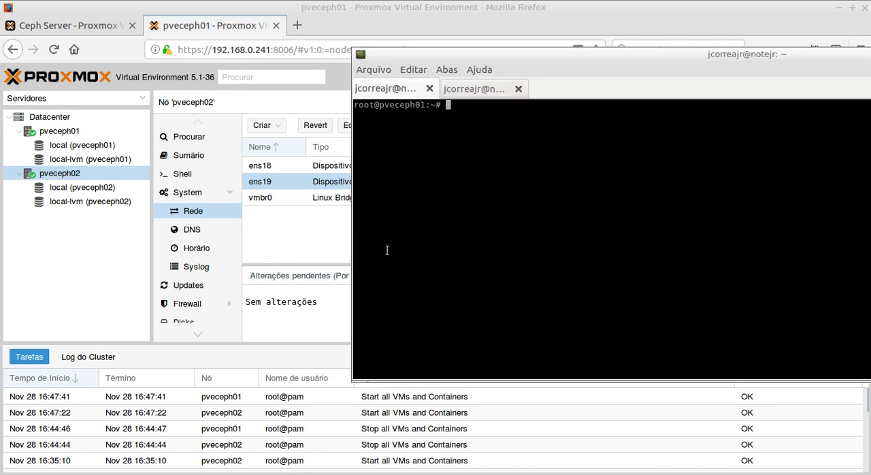
{"action": "left_click_drag", "start_coordinate": [539, 53], "coordinate": [213, 92]}
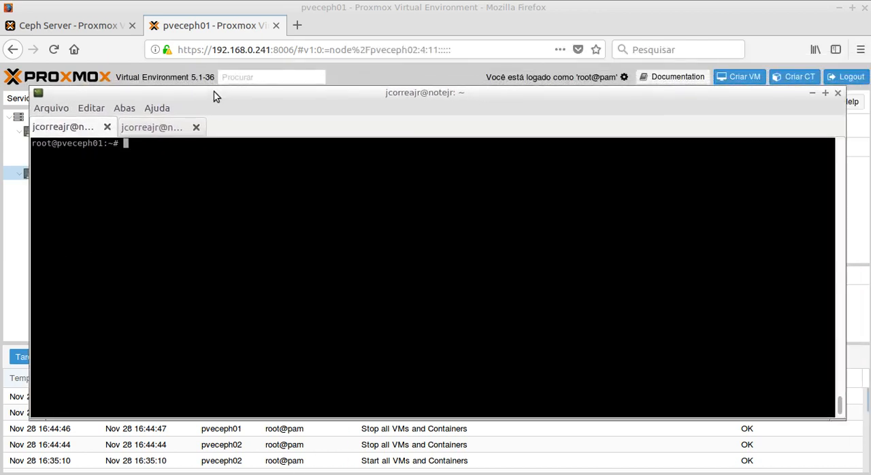
{"action": "type", "text": "cat"}
{"action": "key", "text": "BackSpace"}
{"action": "key", "text": "BackSpace"}
{"action": "key", "text": "BackSpace"}
{"action": "key", "text": "BackSpace"}
{"action": "type", "text": "nano /etc/in"}
{"action": "key", "text": "BackSpace"}
{"action": "key", "text": "BackSpace"}
{"action": "type", "text": "network"}
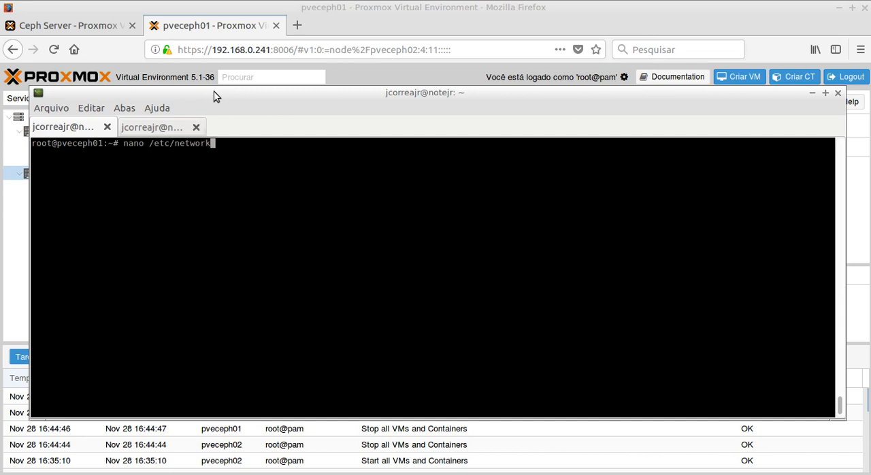
{"action": "type", "text": "/interfaces"}
{"action": "key", "text": "Return"}
Step: Review the vmbr0 and ens19 entries in the pveceph01 interfaces file and exit nano
{"action": "key", "text": "Down"}
{"action": "key", "text": "Down"}
{"action": "key", "text": "Down"}
{"action": "key", "text": "Down"}
{"action": "key", "text": "Down"}
{"action": "key", "text": "Down"}
{"action": "key", "text": "Down"}
{"action": "key", "text": "Down"}
{"action": "key", "text": "Down"}
{"action": "key", "text": "Down"}
{"action": "key", "text": "Down"}
{"action": "key", "text": "Down"}
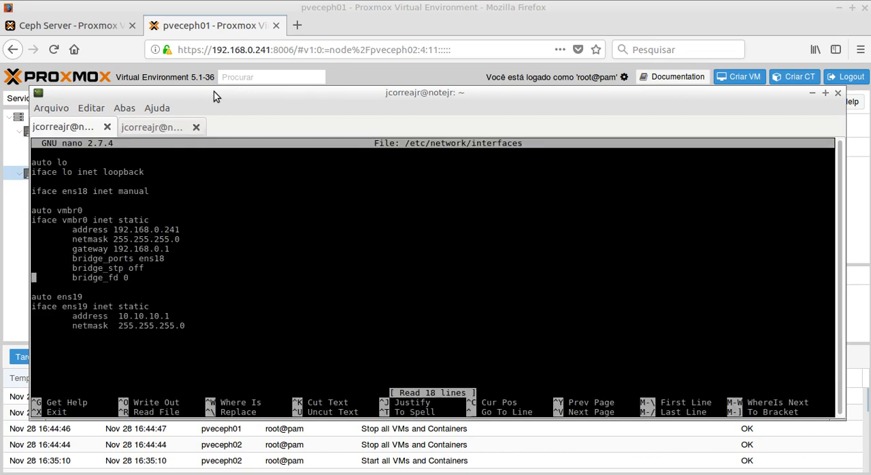
{"action": "key", "text": "Down"}
{"action": "key", "text": "Down"}
{"action": "key", "text": "Down"}
{"action": "key", "text": "Down"}
{"action": "key", "text": "Down"}
{"action": "key", "text": "Down"}
{"action": "key", "text": "ctrl+x"}
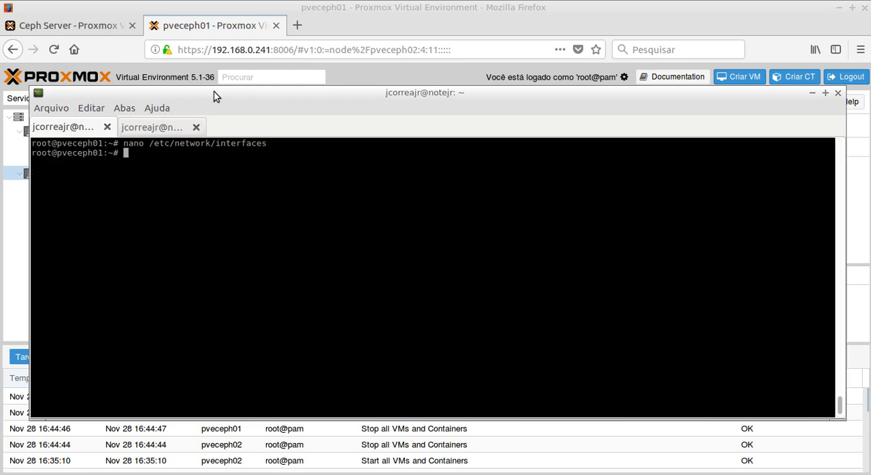
Step: Open /etc/network/interfaces in nano on pveceph02, review its entries and close the file
{"action": "key", "text": "ctrl+Page_Down"}
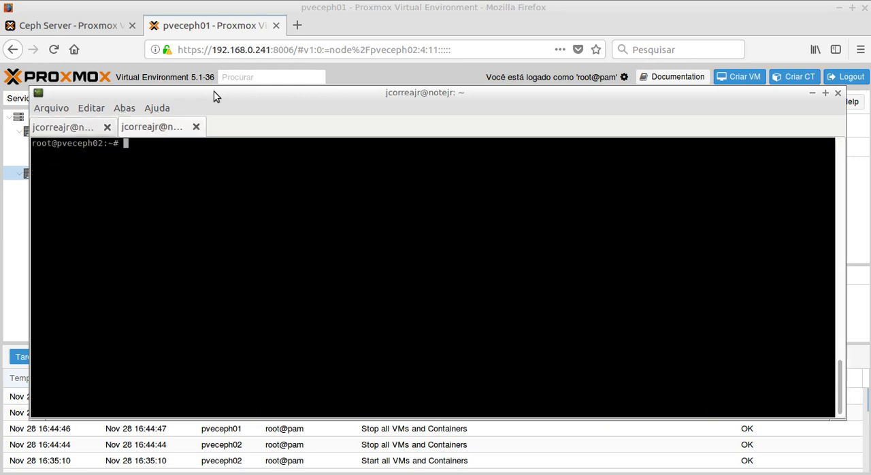
{"action": "type", "text": "nano /etc/network"}
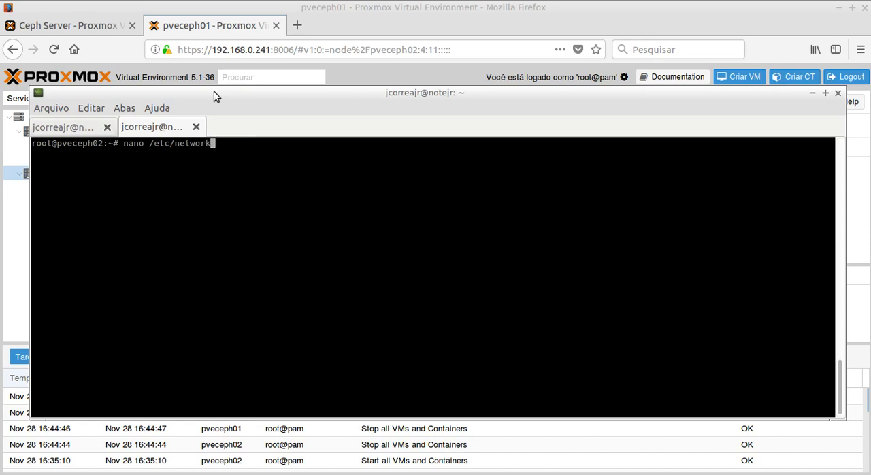
{"action": "type", "text": "/interfaces"}
{"action": "key", "text": "Return"}
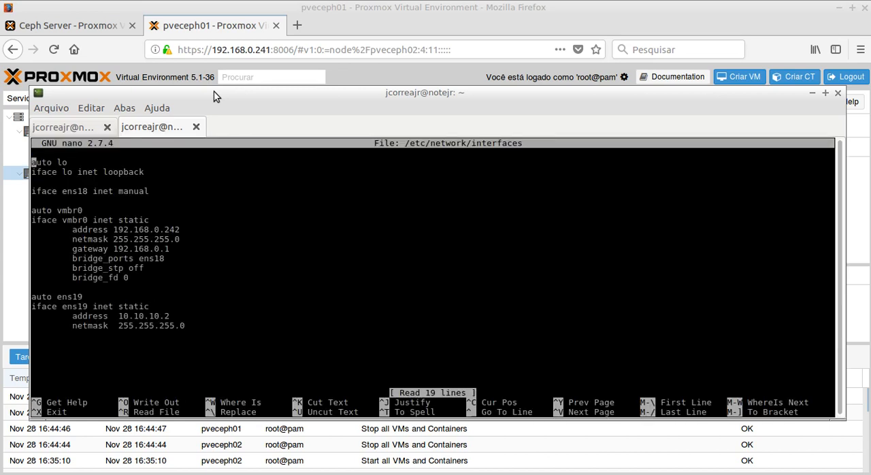
{"action": "key", "text": "Down"}
{"action": "key", "text": "Down"}
{"action": "key", "text": "Down"}
{"action": "key", "text": "Down"}
{"action": "key", "text": "Down"}
{"action": "key", "text": "Down"}
{"action": "key", "text": "Down"}
{"action": "key", "text": "Down"}
{"action": "key", "text": "Down"}
{"action": "key", "text": "Down"}
{"action": "key", "text": "Down"}
{"action": "key", "text": "Down"}
{"action": "key", "text": "Down"}
{"action": "key", "text": "Down"}
{"action": "key", "text": "ctrl+x"}
Step: Ping 10.10.10.1 from pveceph02 to test the link to the other node
{"action": "type", "text": "ping "}
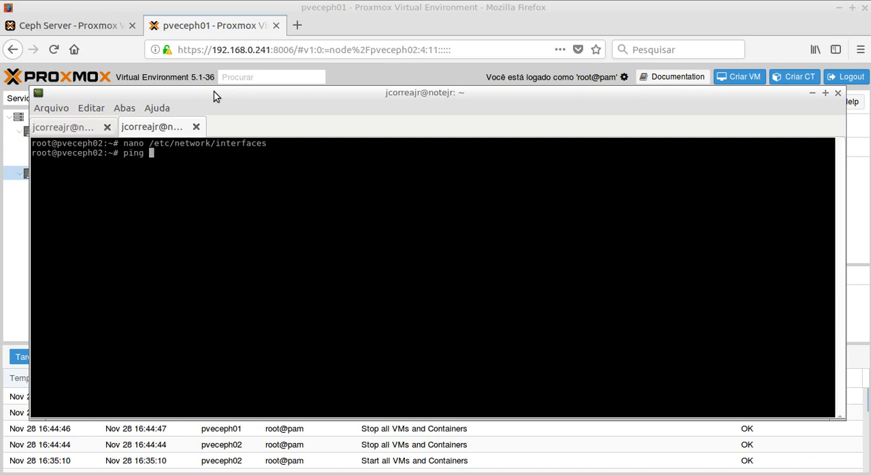
{"action": "type", "text": "10.10.10.1"}
{"action": "key", "text": "Return"}
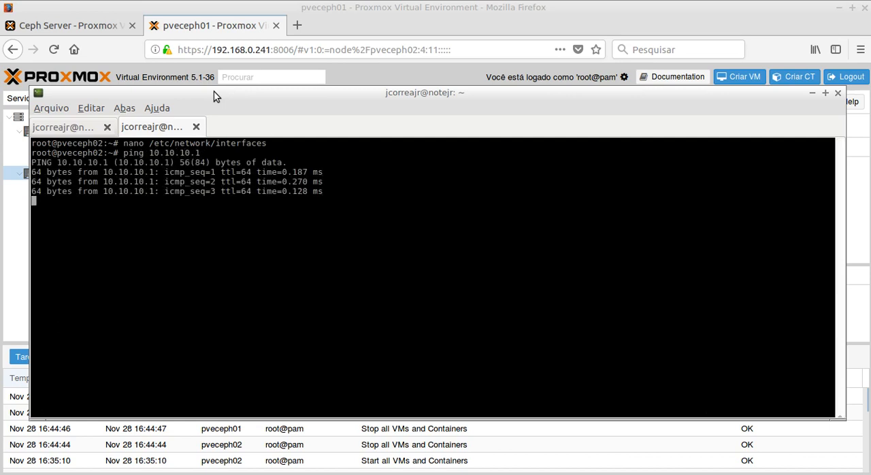
Step: Ping 10.10.10.2 from the pveceph01 session and stop the ping after a few replies
{"action": "key", "text": "ctrl+Page_Up"}
{"action": "type", "text": "pin"}
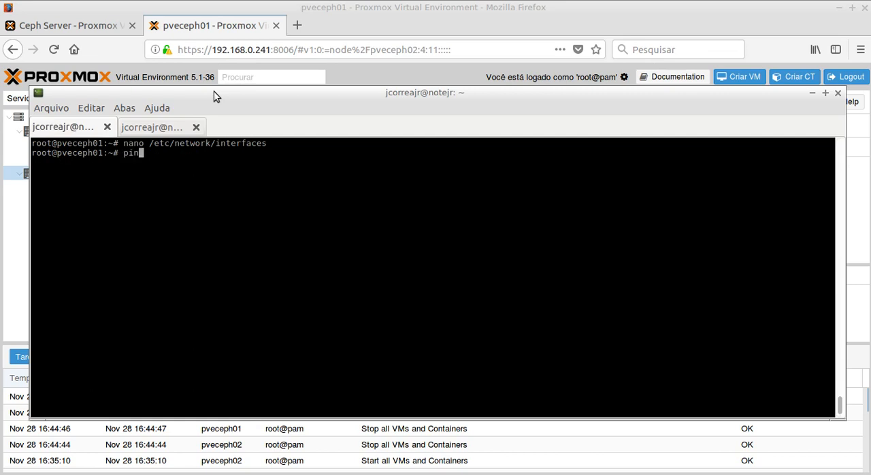
{"action": "type", "text": "g 10.10.10.2"}
{"action": "key", "text": "Return"}
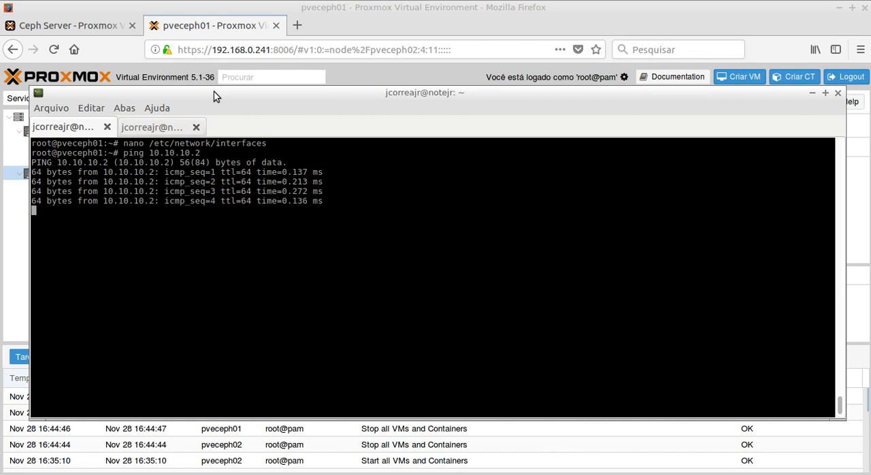
{"action": "key", "text": "ctrl+c"}
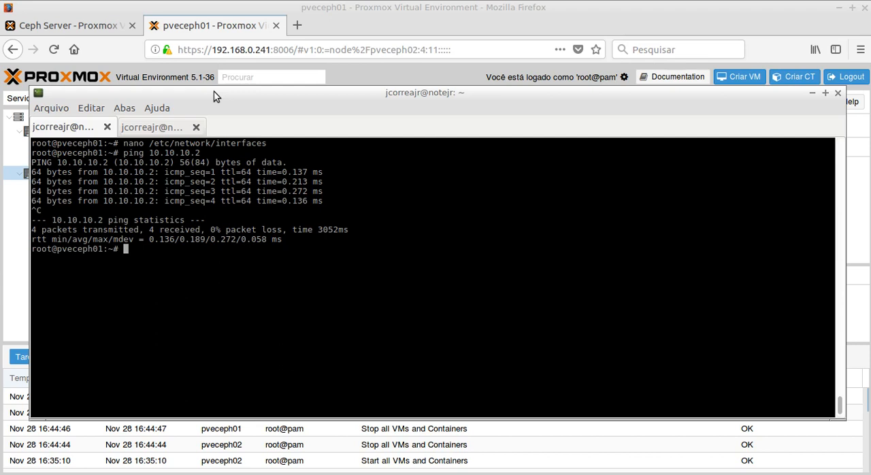
Step: Stop the running ping on pveceph02 and return to the pveceph01 session
{"action": "key", "text": "ctrl+Page_Down"}
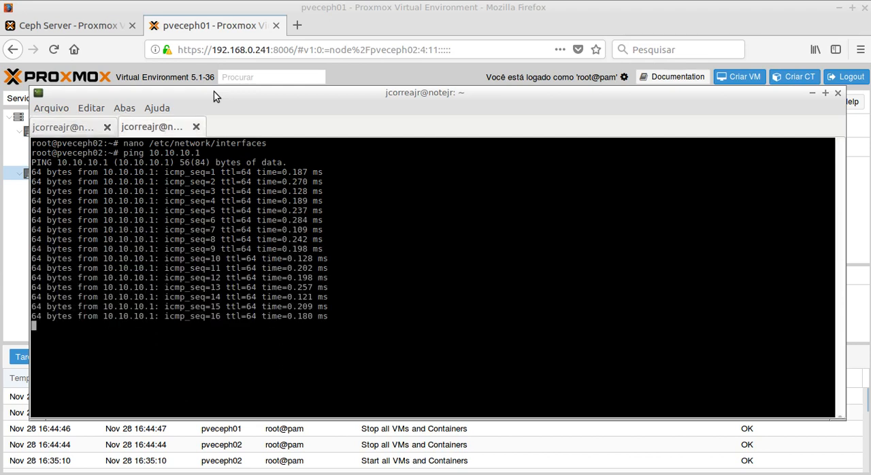
{"action": "key", "text": "ctrl+c"}
{"action": "key", "text": "ctrl+Page_Up"}
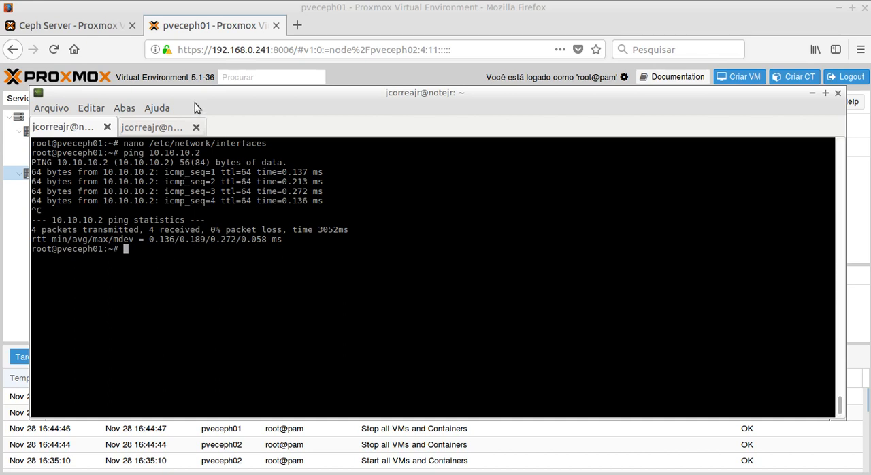
{"action": "left_click_drag", "start_coordinate": [192, 95], "coordinate": [192, 118]}
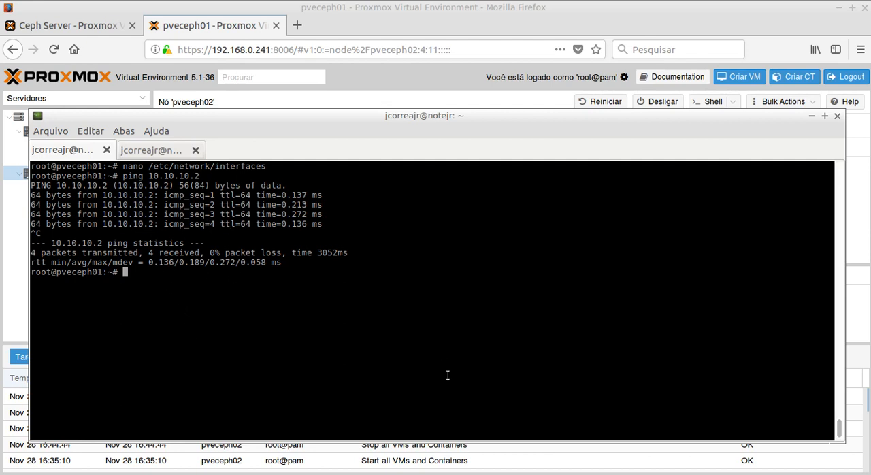
Step: Copy the command "pveceph install -version luminous" from the notes in artigo_storage_distribuido.txt to the pveceph01 terminal prompt
{"action": "key", "text": "alt+Tab"}
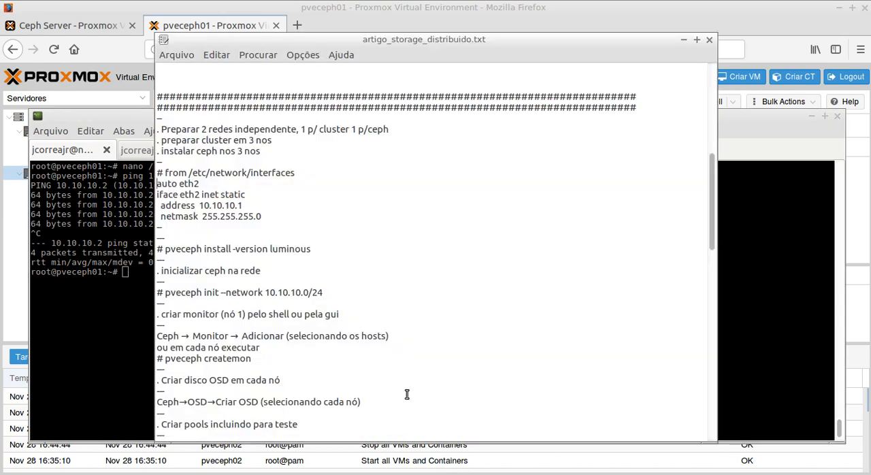
{"action": "scroll", "coordinate": [267, 200], "scroll_direction": "down", "scroll_amount": 3}
{"action": "scroll", "coordinate": [266, 202], "scroll_direction": "up", "scroll_amount": 2}
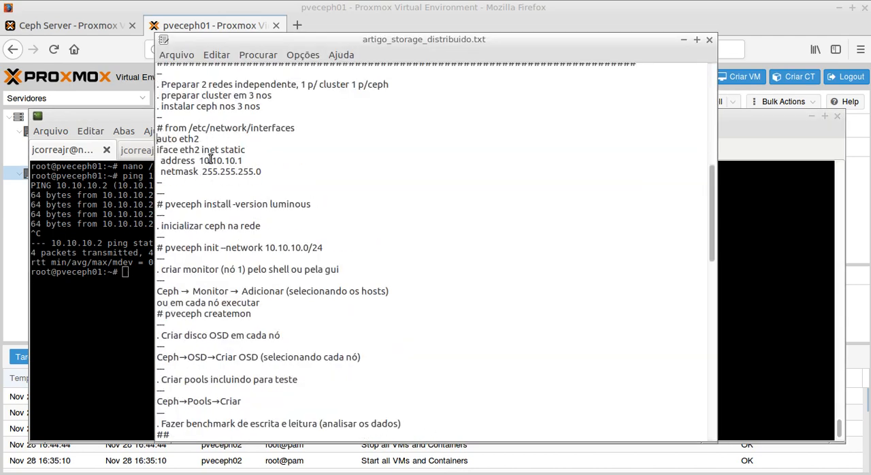
{"action": "scroll", "coordinate": [268, 173], "scroll_direction": "down", "scroll_amount": 4}
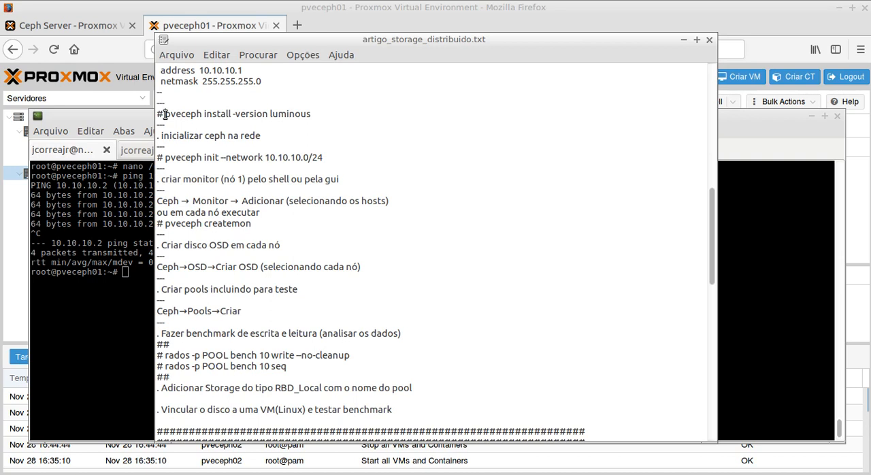
{"action": "left_click_drag", "start_coordinate": [165, 115], "coordinate": [312, 115]}
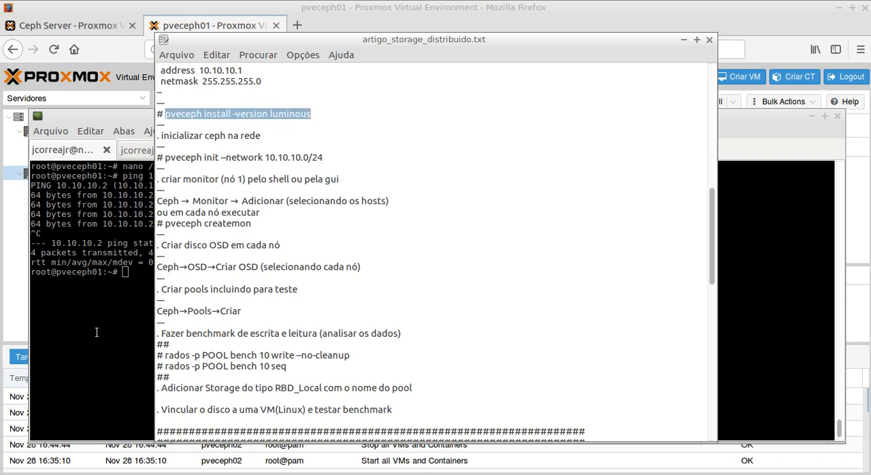
{"action": "left_click", "coordinate": [102, 325]}
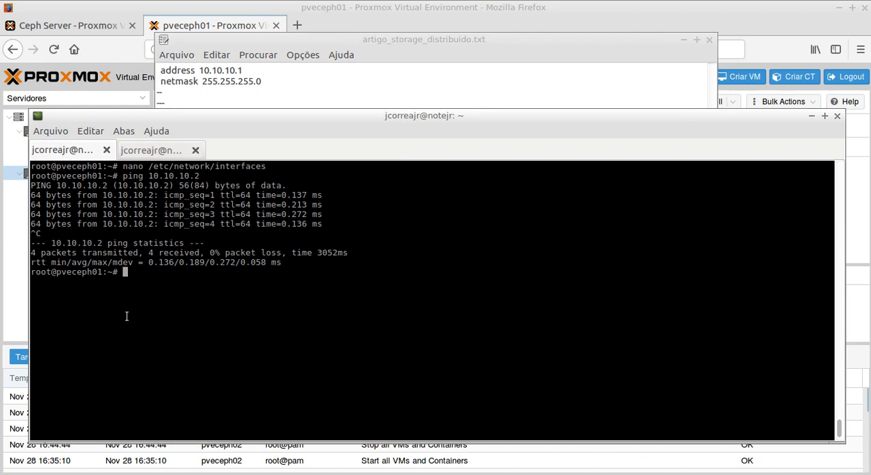
{"action": "key", "text": "ctrl+shift+v"}
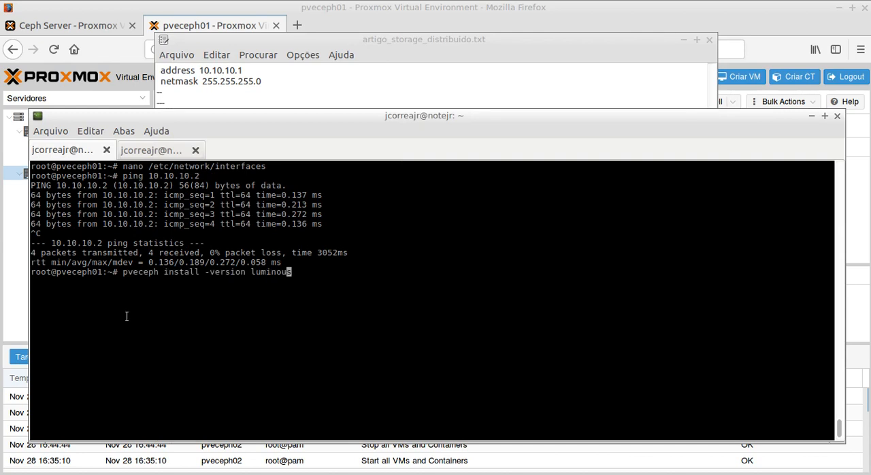
Step: Check the pasted pveceph install command and run it on pveceph01 to start the Ceph Luminous installation
{"action": "key", "text": "Left"}
{"action": "key", "text": "Left"}
{"action": "key", "text": "Left"}
{"action": "key", "text": "Left"}
{"action": "key", "text": "Left"}
{"action": "key", "text": "Left"}
{"action": "key", "text": "Left"}
{"action": "key", "text": "Left"}
{"action": "key", "text": "Left"}
{"action": "key", "text": "Left"}
{"action": "key", "text": "Left"}
{"action": "key", "text": "Left"}
{"action": "key", "text": "Left"}
{"action": "key", "text": "Left"}
{"action": "key", "text": "Left"}
{"action": "key", "text": "Left"}
{"action": "key", "text": "Left"}
{"action": "key", "text": "Left"}
{"action": "key", "text": "Left"}
{"action": "key", "text": "Left"}
{"action": "key", "text": "Right"}
{"action": "key", "text": "Right"}
{"action": "key", "text": "Right"}
{"action": "key", "text": "Right"}
{"action": "key", "text": "Right"}
{"action": "key", "text": "Right"}
{"action": "key", "text": "Right"}
{"action": "key", "text": "Right"}
{"action": "key", "text": "Right"}
{"action": "key", "text": "Right"}
{"action": "key", "text": "Right"}
{"action": "key", "text": "Right"}
{"action": "key", "text": "Right"}
{"action": "key", "text": "Right"}
{"action": "key", "text": "Right"}
{"action": "key", "text": "Right"}
{"action": "key", "text": "Right"}
{"action": "key", "text": "Right"}
{"action": "key", "text": "Right"}
{"action": "key", "text": "Right"}
{"action": "key", "text": "Right"}
{"action": "key", "text": "Right"}
{"action": "key", "text": "Right"}
{"action": "key", "text": "Right"}
{"action": "key", "text": "Right"}
{"action": "key", "text": "Right"}
{"action": "key", "text": "Right"}
{"action": "key", "text": "Right"}
{"action": "key", "text": "Return"}
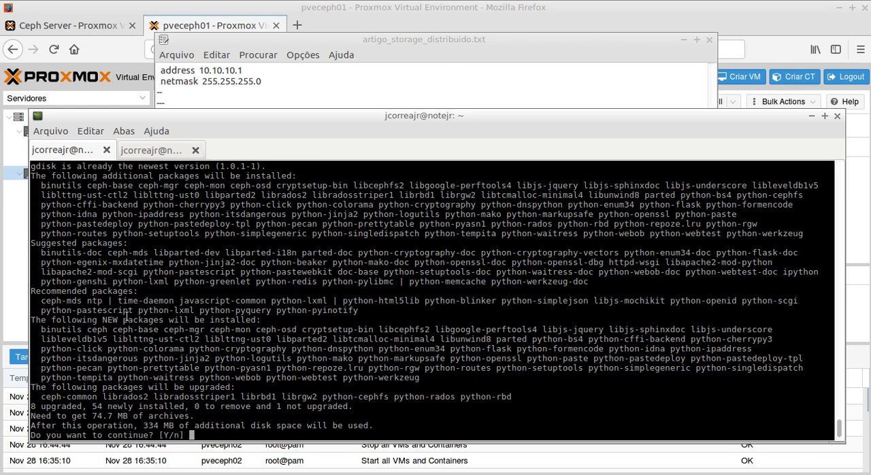
Step: Accept the Ceph package installation on pveceph01, and run and accept "pveceph install -version luminous" on pveceph02
{"action": "type", "text": "y"}
{"action": "key", "text": "Return"}
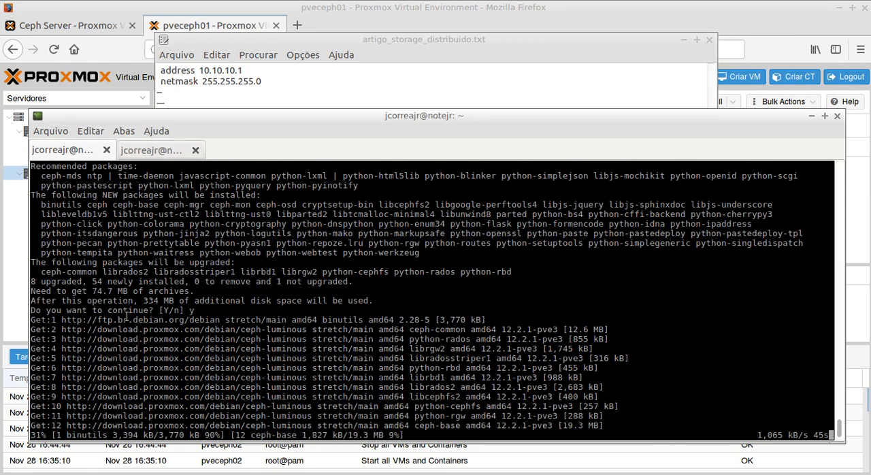
{"action": "key", "text": "ctrl+Page_Down"}
{"action": "key", "text": "ctrl+shift+v"}
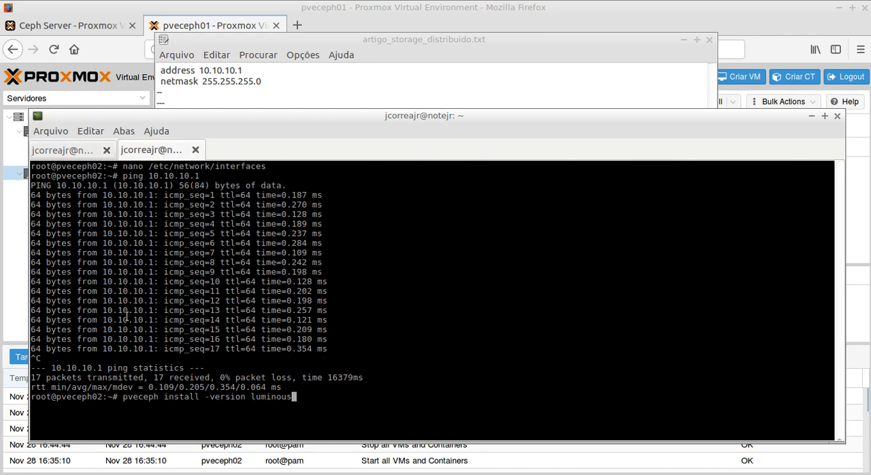
{"action": "key", "text": "Return"}
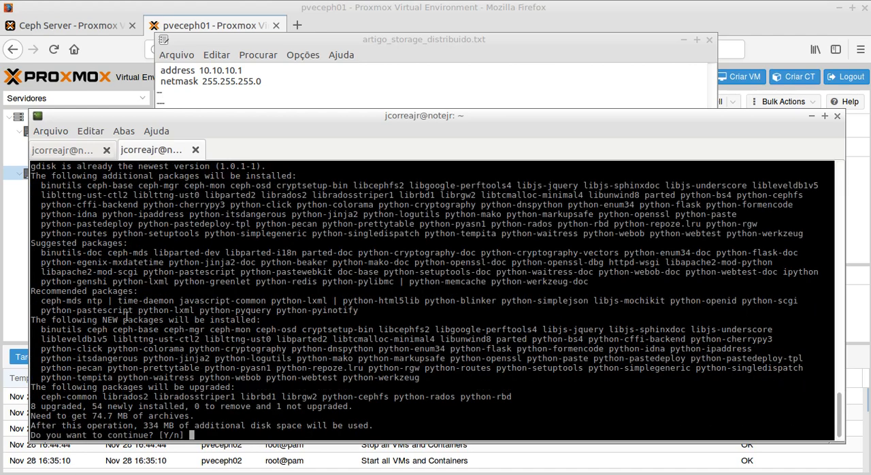
{"action": "type", "text": "y"}
{"action": "key", "text": "Return"}
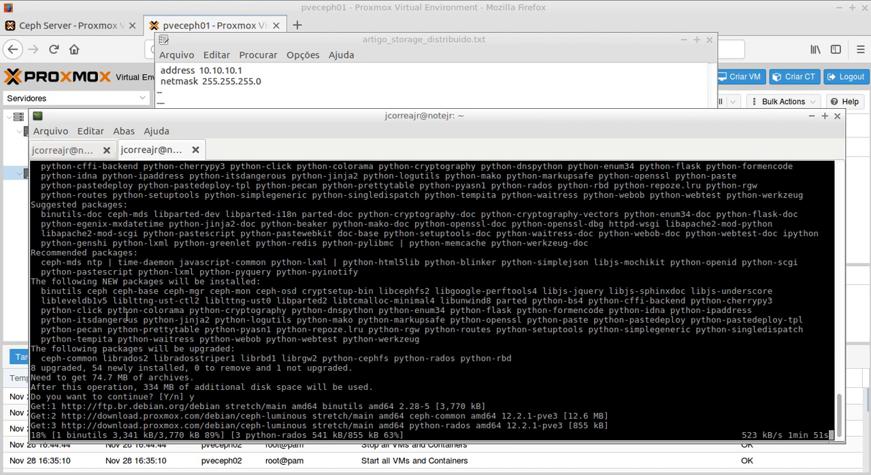
Step: Check the progress of the Ceph installation in the pveceph01 and pveceph02 terminal sessions
{"action": "left_click", "coordinate": [68, 153]}
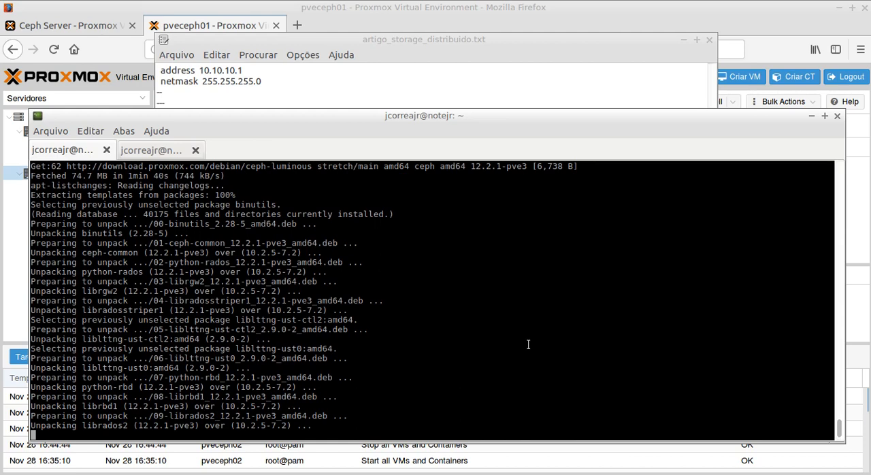
{"action": "key", "text": "ctrl+Page_Down"}
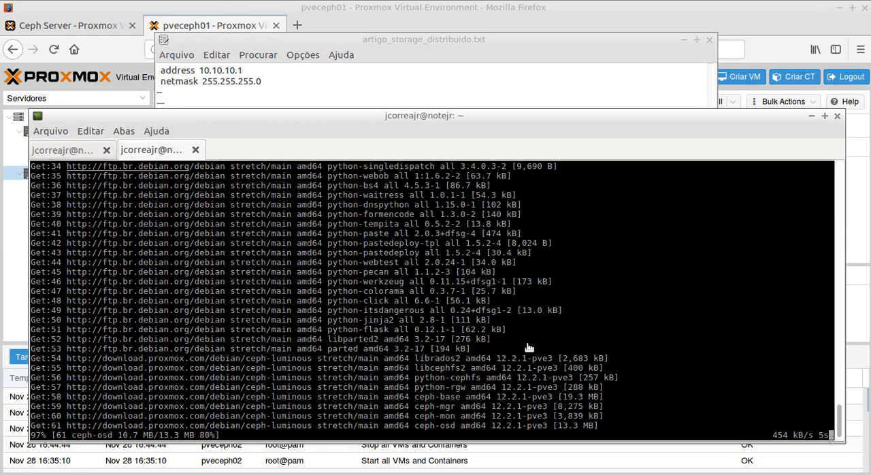
{"action": "key", "text": "ctrl+Page_Up"}
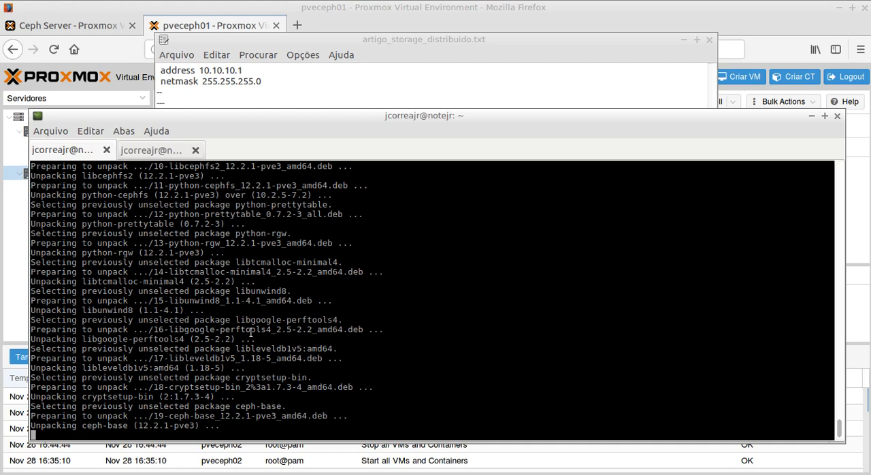
Step: Open the web shell of node pveceph01 from the Proxmox interface in Firefox and close it again
{"action": "left_click", "coordinate": [371, 6]}
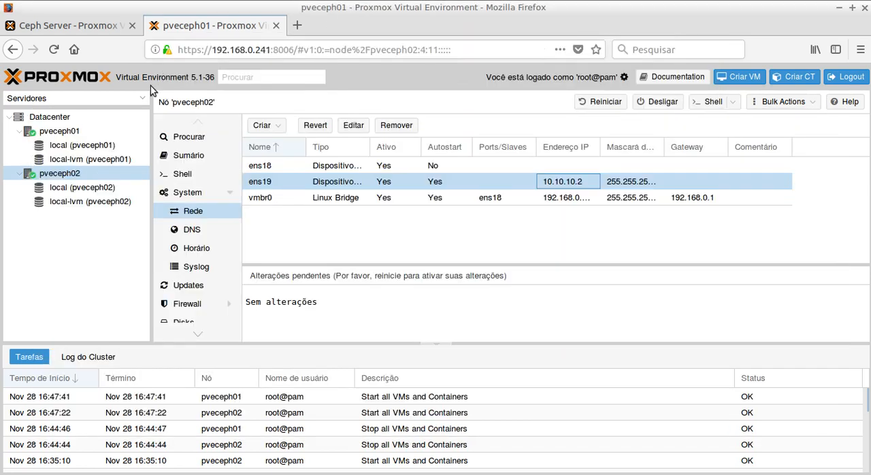
{"action": "left_click", "coordinate": [58, 132]}
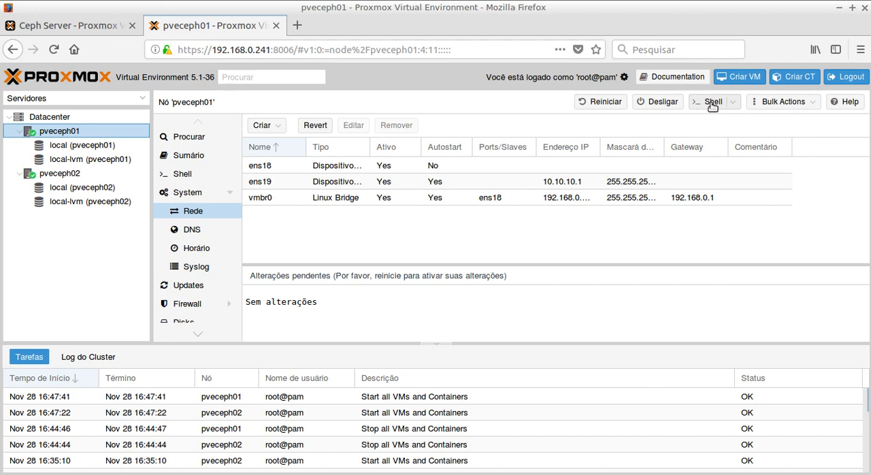
{"action": "left_click", "coordinate": [712, 103]}
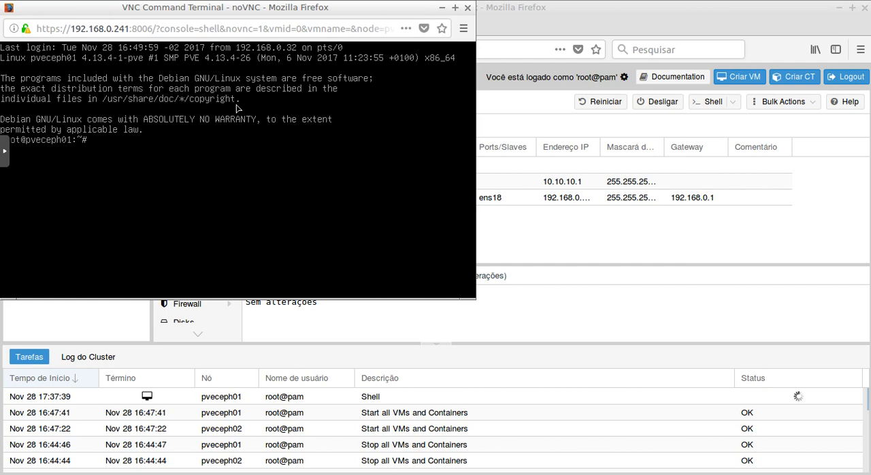
{"action": "left_click", "coordinate": [468, 8]}
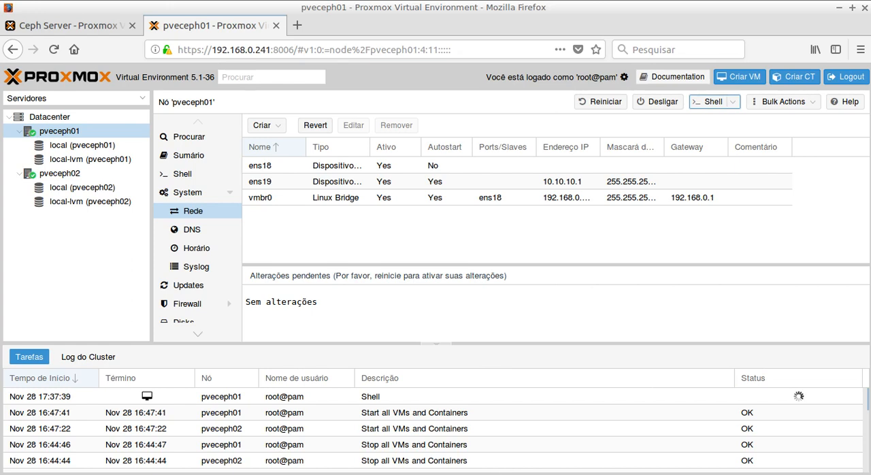
Step: Glance at the pveceph01 installation and view the Ceph_Architecture_Overview.png diagram in Firefox
{"action": "left_click", "coordinate": [512, 474]}
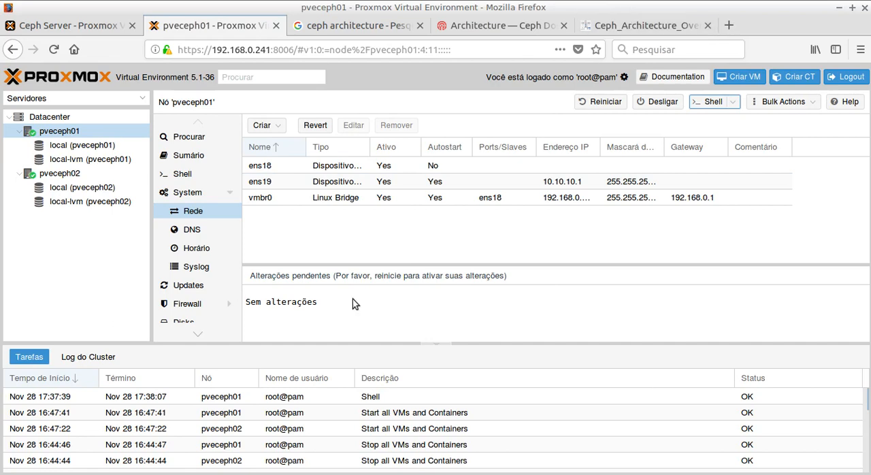
{"action": "key", "text": "alt+Tab"}
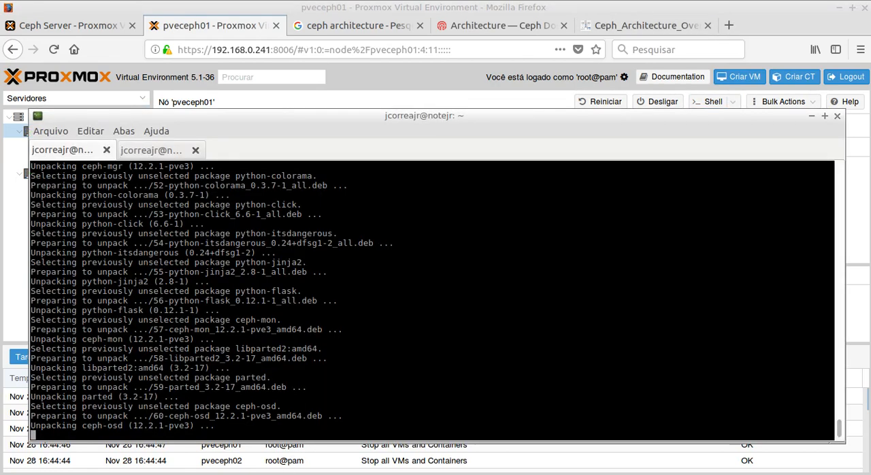
{"action": "key", "text": "alt+Tab"}
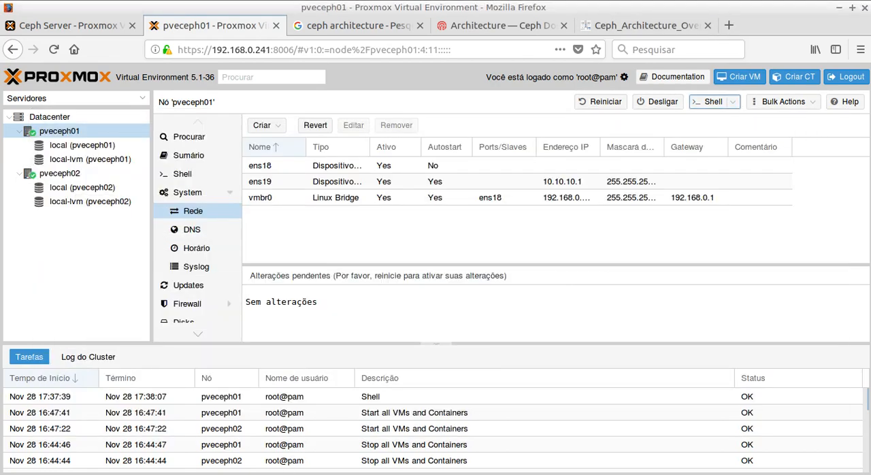
{"action": "left_click", "coordinate": [602, 27]}
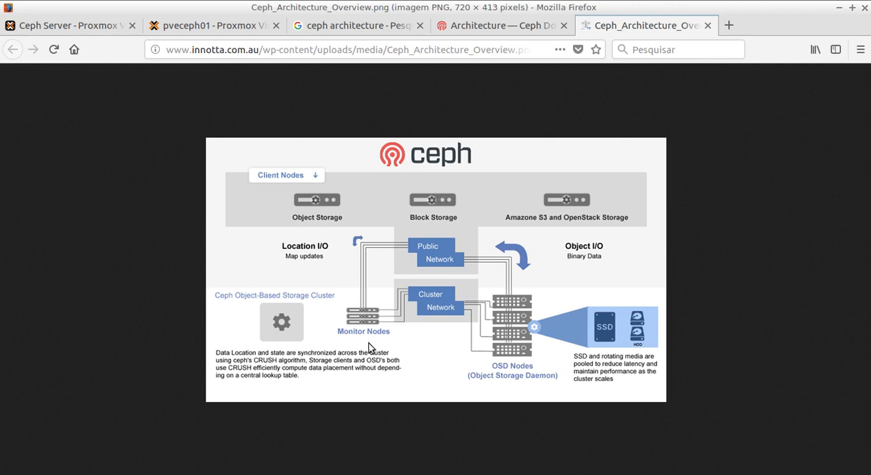
Step: Check in the terminal whether the Ceph installation has finished on pveceph01 and pveceph02, ending in the pveceph01 session
{"action": "key", "text": "alt+Tab"}
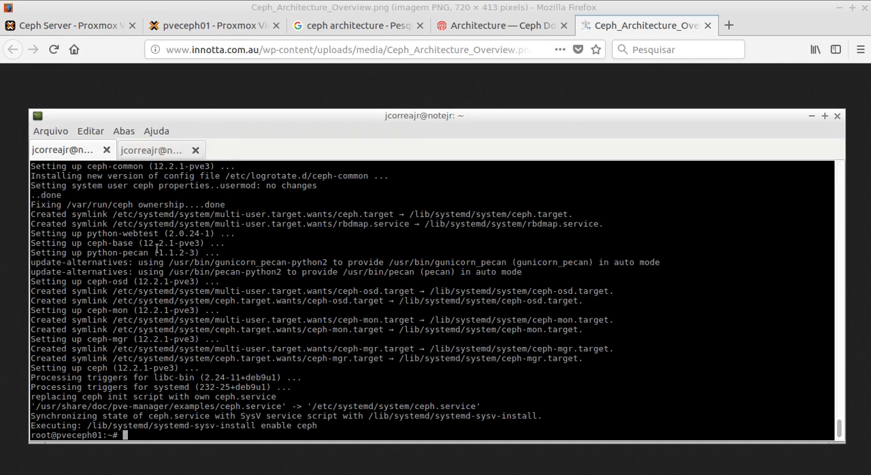
{"action": "left_click", "coordinate": [145, 152]}
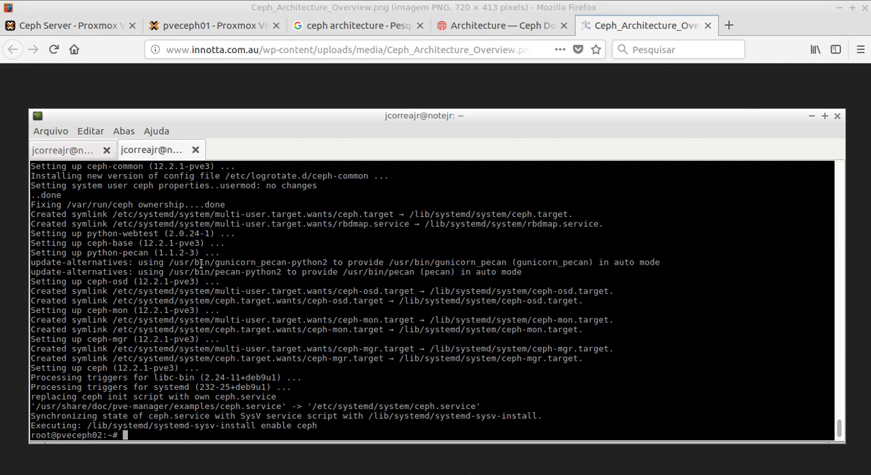
{"action": "left_click", "coordinate": [493, 6]}
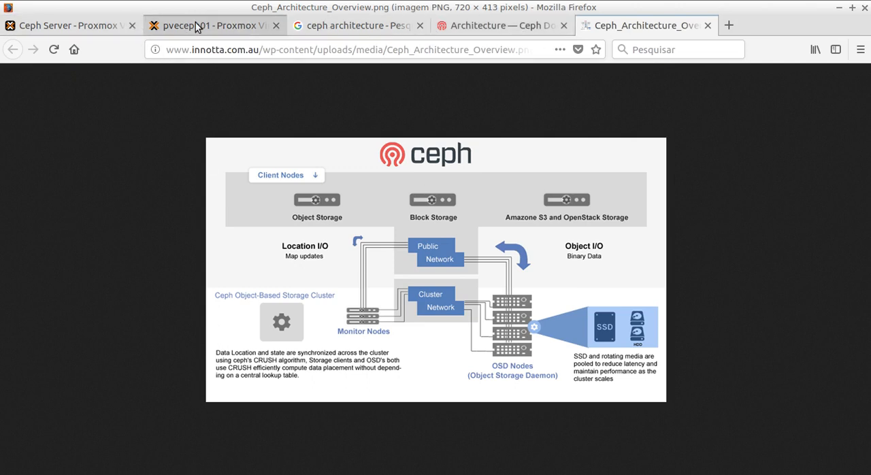
{"action": "left_click", "coordinate": [174, 26]}
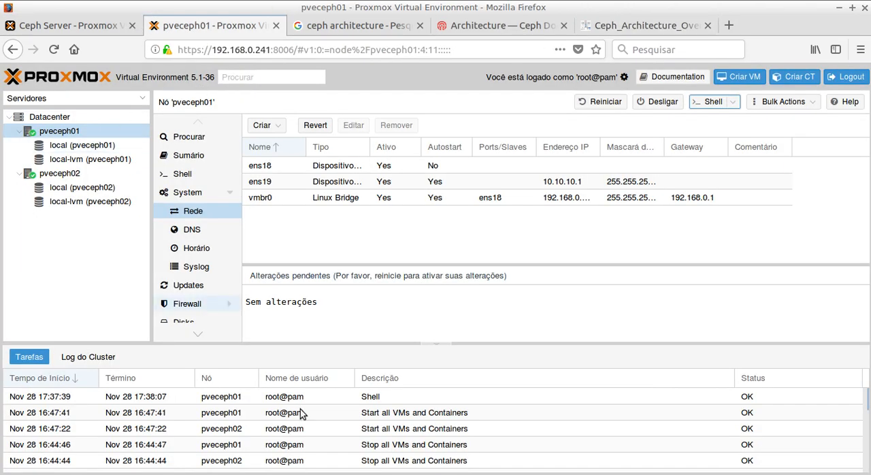
{"action": "key", "text": "alt+Tab"}
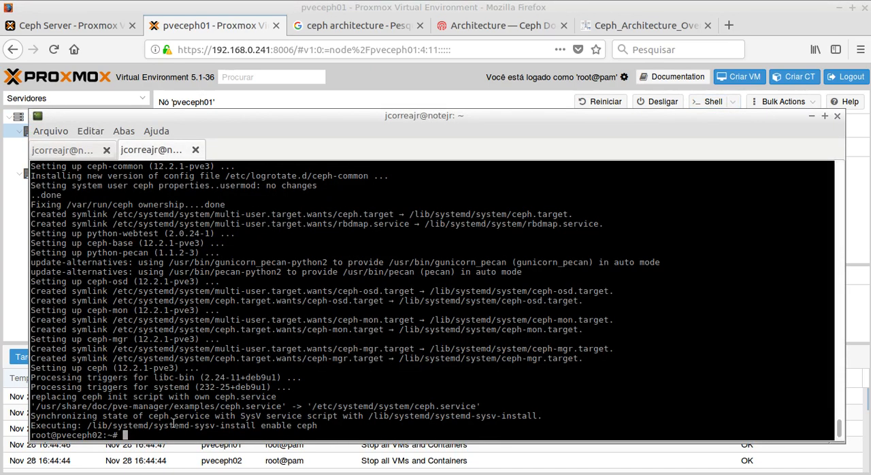
{"action": "left_click", "coordinate": [77, 151]}
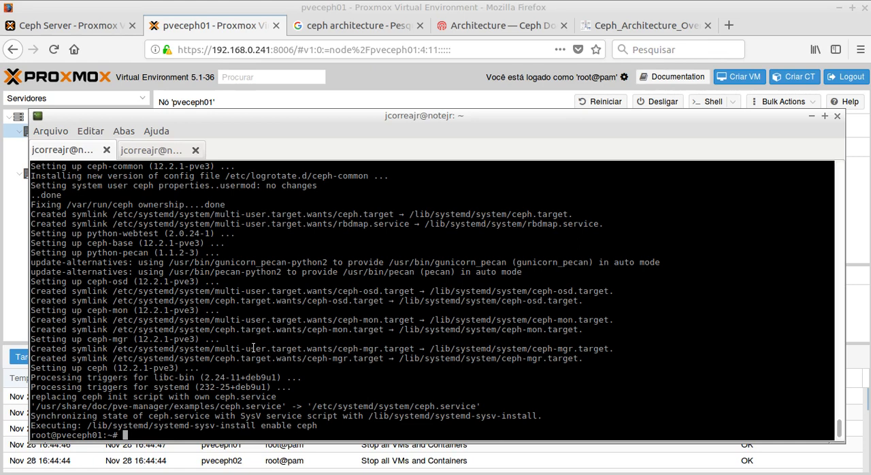
Step: Copy the command "pveceph init --network 10.10.10.0/24" from the notes in artigo_storage_distribuido.txt
{"action": "left_click", "coordinate": [424, 474]}
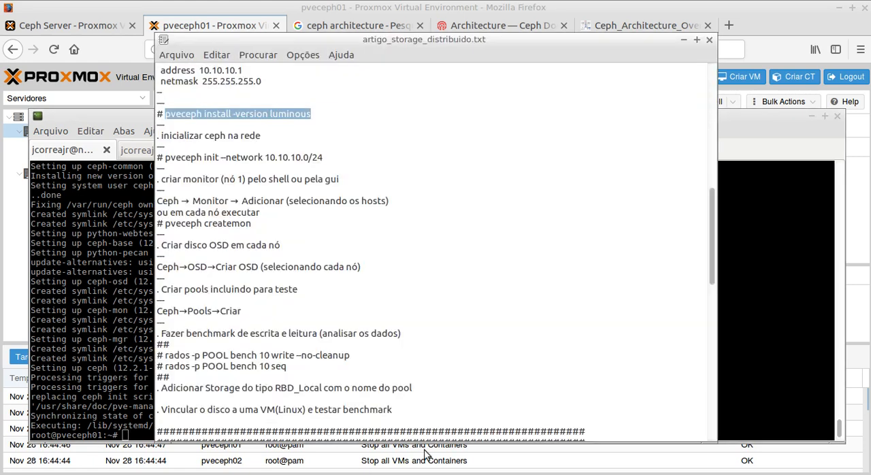
{"action": "left_click", "coordinate": [165, 157]}
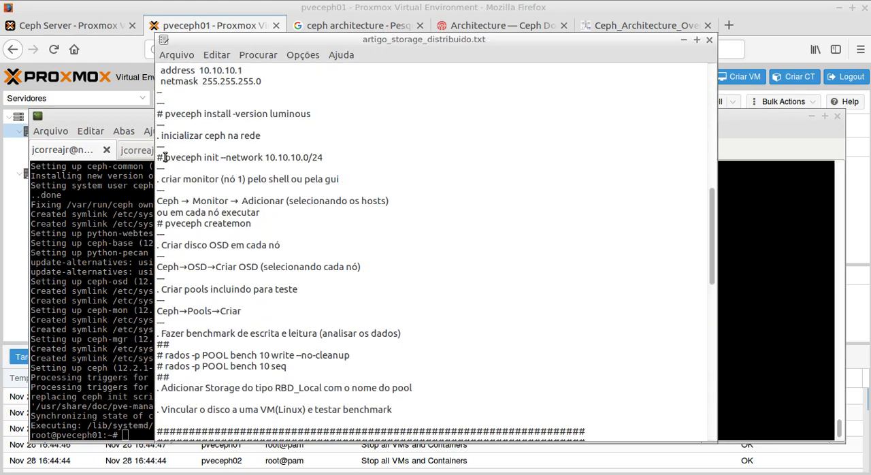
{"action": "left_click_drag", "start_coordinate": [165, 157], "coordinate": [311, 157]}
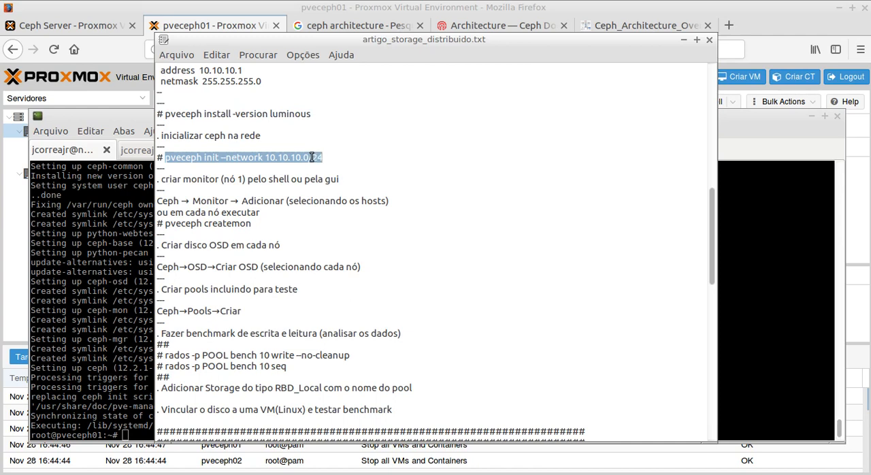
{"action": "right_click", "coordinate": [312, 159]}
{"action": "left_click", "coordinate": [332, 179]}
{"action": "left_click", "coordinate": [219, 168]}
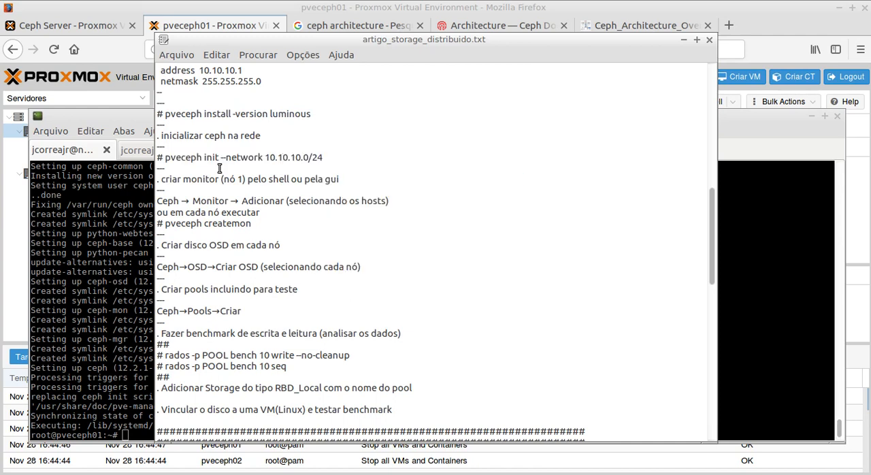
Step: Paste the copied command in the pveceph01 terminal and run "pveceph init --network 10.10.10.0/24" to initialize Ceph on the dedicated network
{"action": "left_click", "coordinate": [128, 379]}
{"action": "type", "text": "pve"}
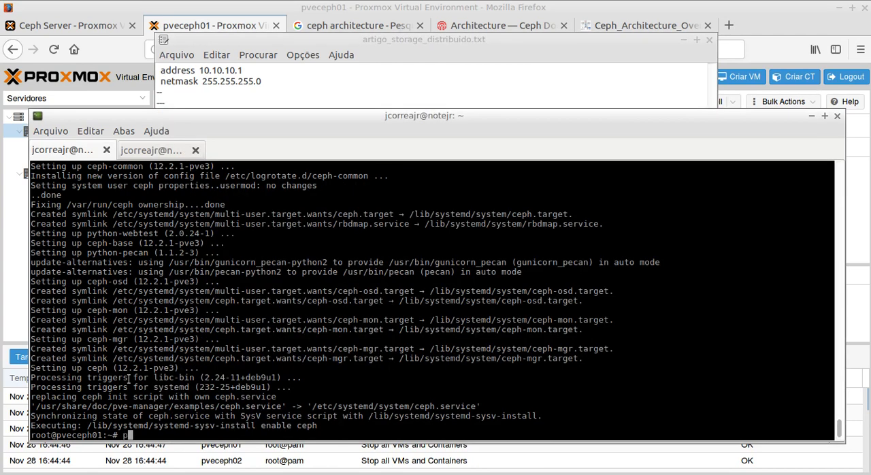
{"action": "key", "text": "BackSpace"}
{"action": "key", "text": "BackSpace"}
{"action": "key", "text": "BackSpace"}
{"action": "key", "text": "ctrl+shift+v"}
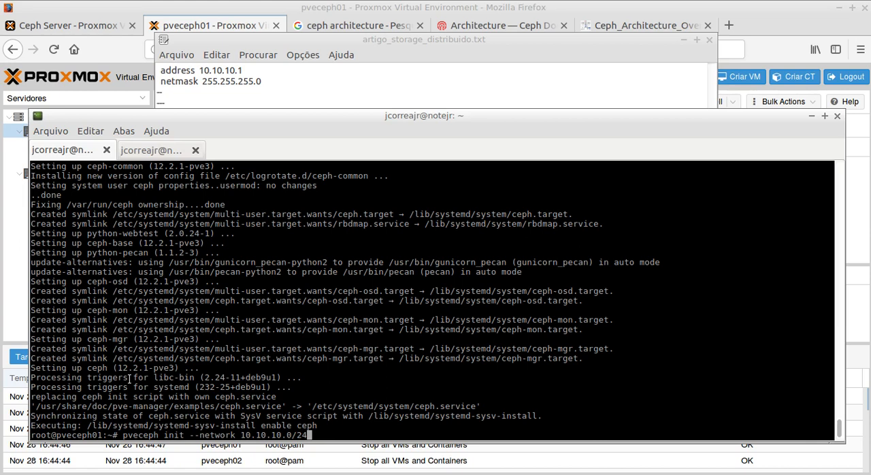
{"action": "key", "text": "Return"}
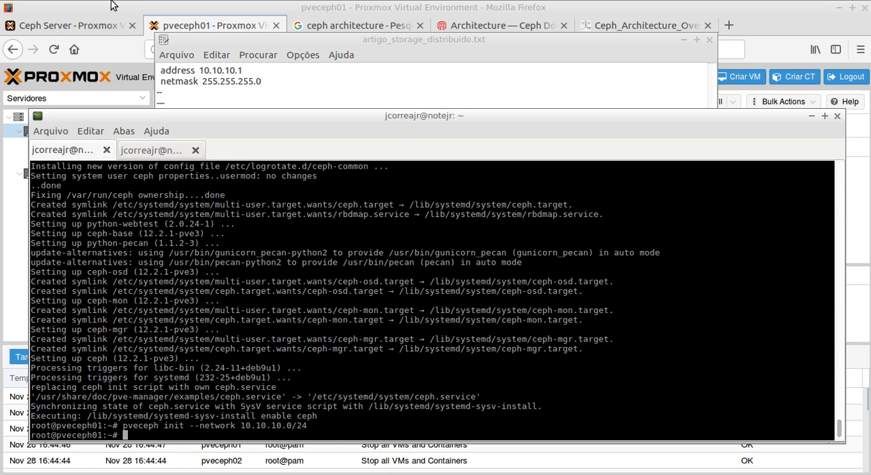
Step: Look over the pveceph01 network page and both nodes' terminal sessions following the Ceph initialization
{"action": "left_click", "coordinate": [113, 5]}
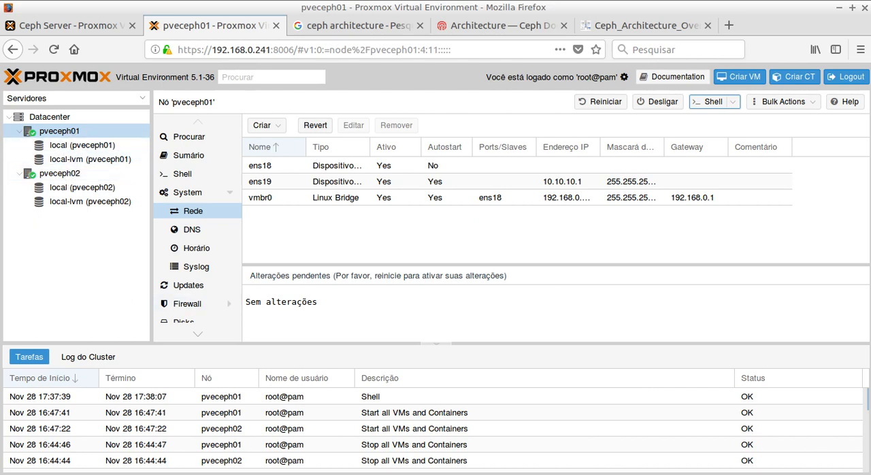
{"action": "key", "text": "alt+Tab"}
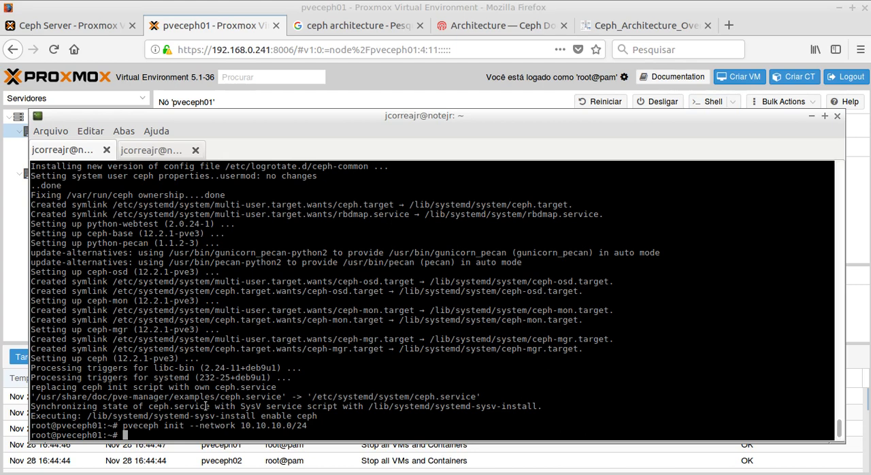
{"action": "left_click", "coordinate": [144, 151]}
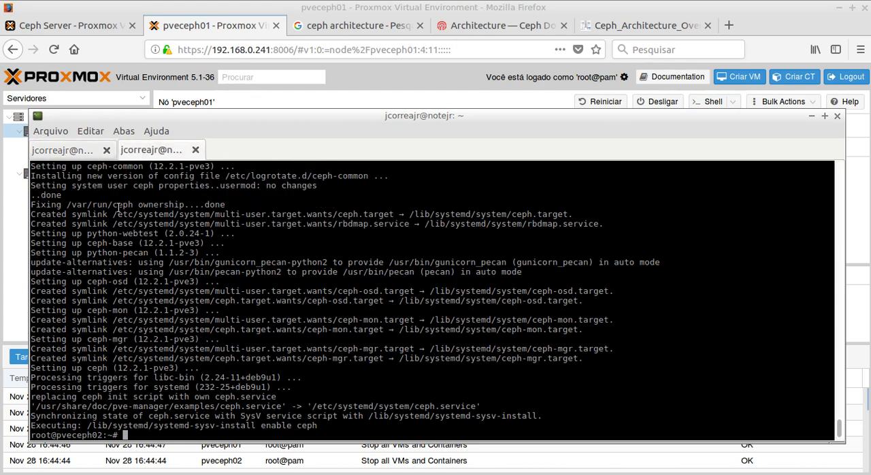
{"action": "left_click", "coordinate": [65, 150]}
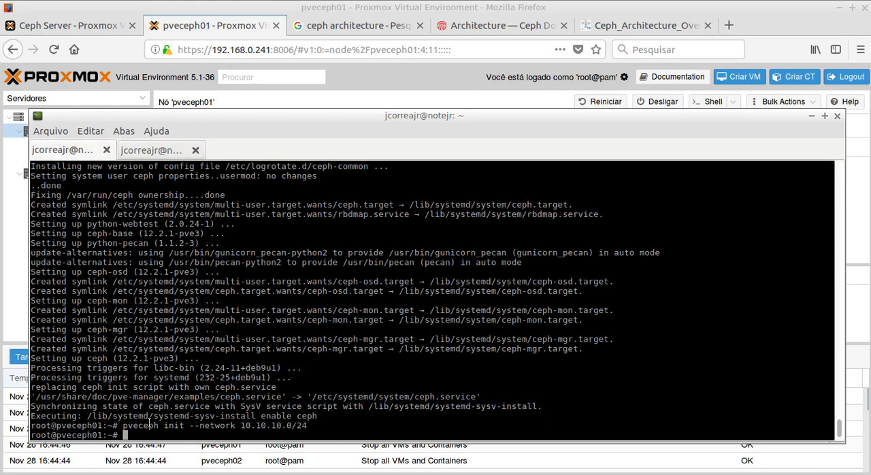
Step: Minimize the terminal and open the Datacenter overview in Proxmox with the Permissões group collapsed
{"action": "left_click", "coordinate": [812, 117]}
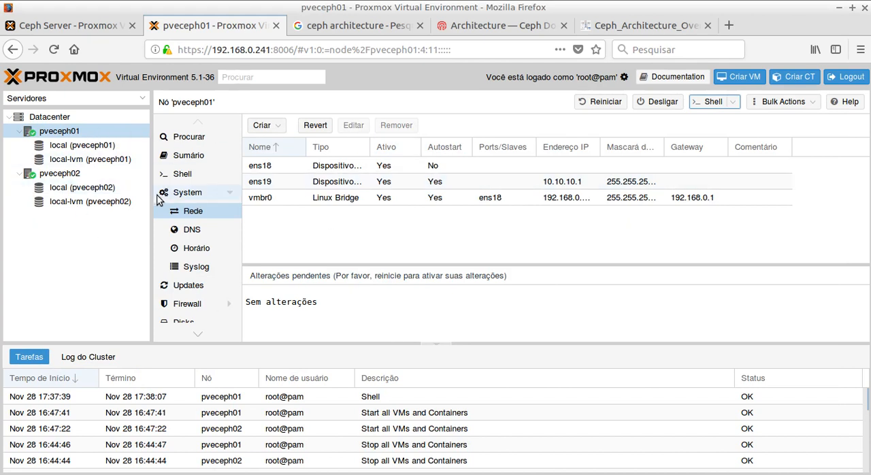
{"action": "left_click", "coordinate": [39, 116]}
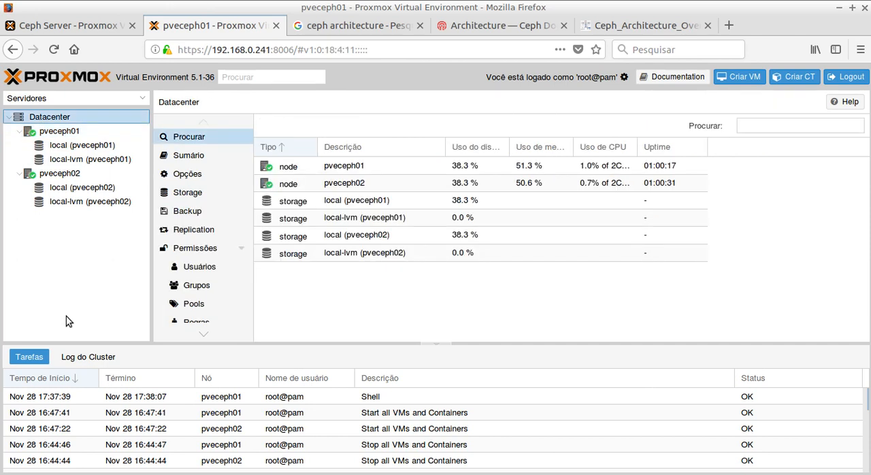
{"action": "left_click", "coordinate": [240, 250]}
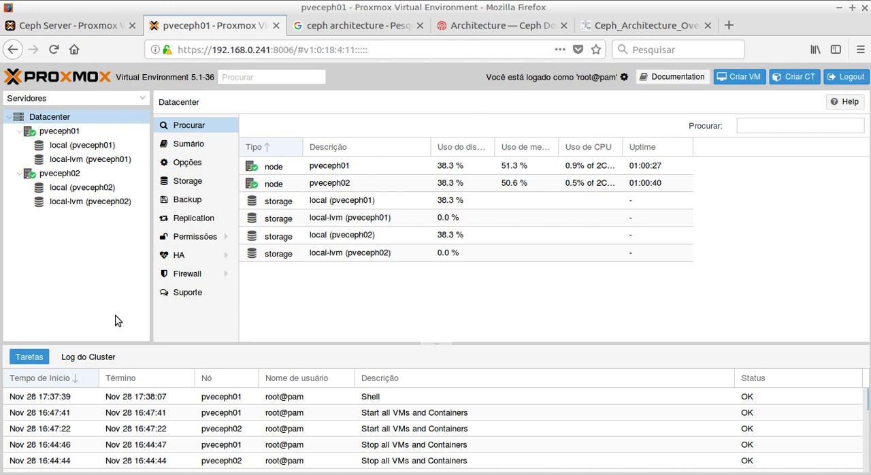
Step: Inspect the disk list of node pveceph01, selecting /dev/vda and /dev/vdb in turn to compare them
{"action": "left_click", "coordinate": [55, 135]}
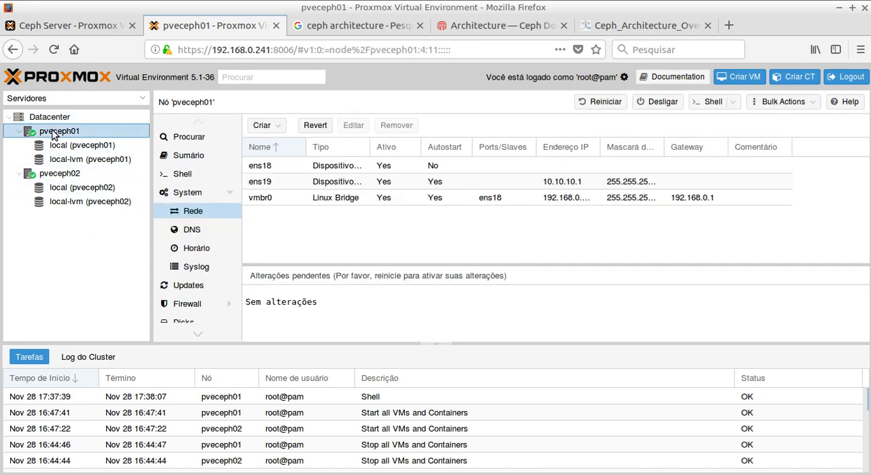
{"action": "left_click", "coordinate": [228, 196]}
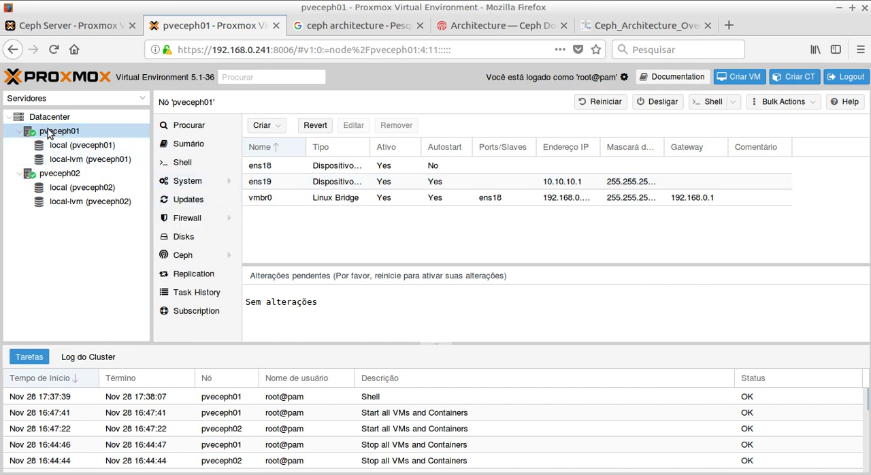
{"action": "left_click", "coordinate": [181, 237]}
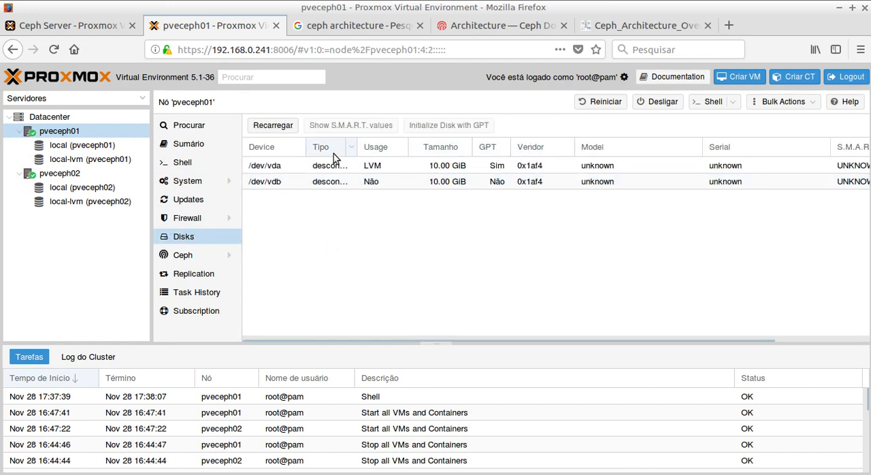
{"action": "left_click", "coordinate": [279, 170]}
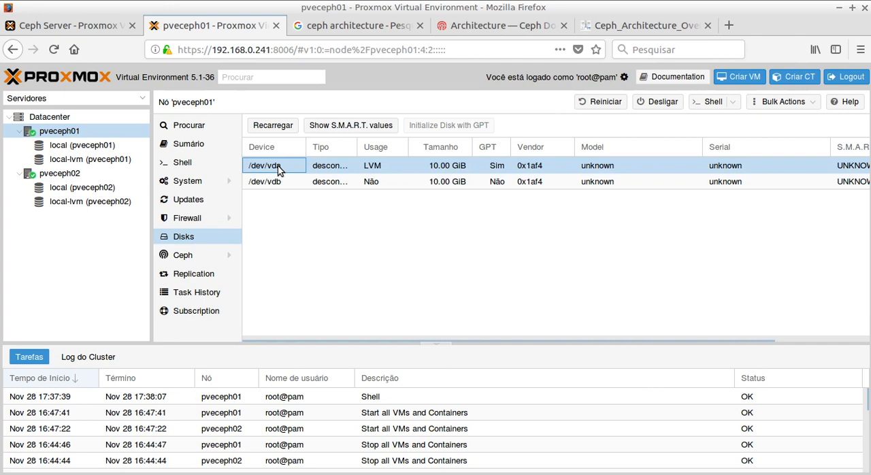
{"action": "left_click", "coordinate": [267, 188]}
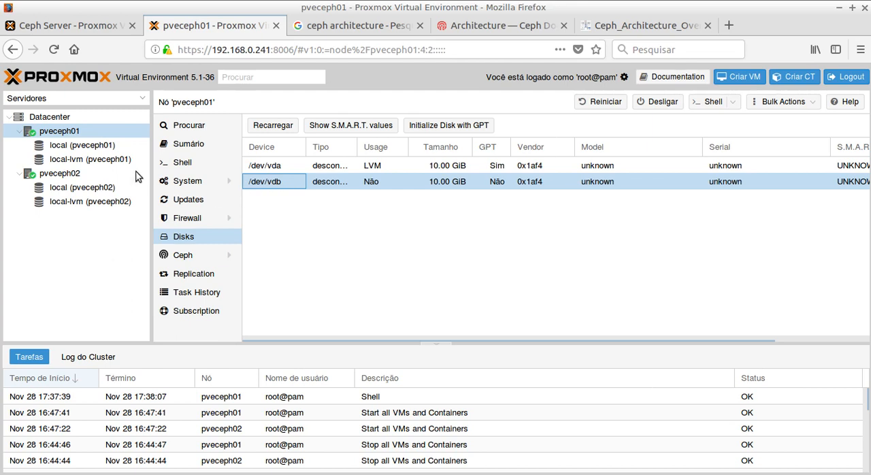
Step: Inspect the disk list of node pveceph02, with its System group collapsed
{"action": "left_click", "coordinate": [58, 176]}
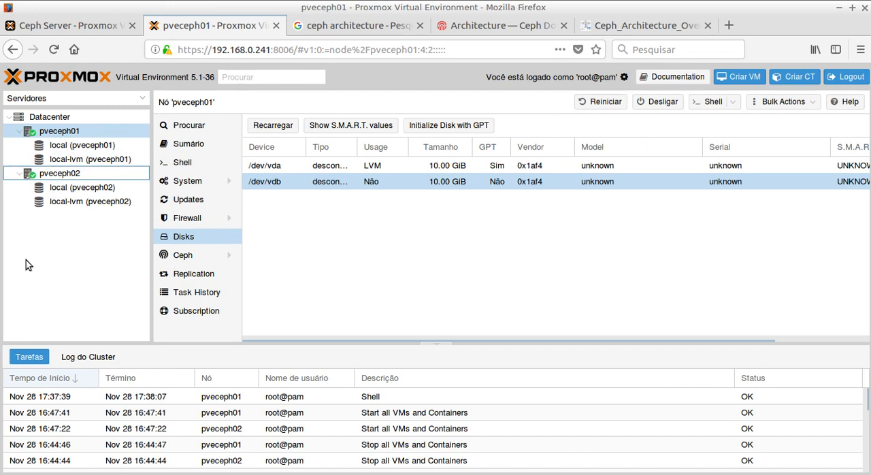
{"action": "left_click", "coordinate": [58, 175]}
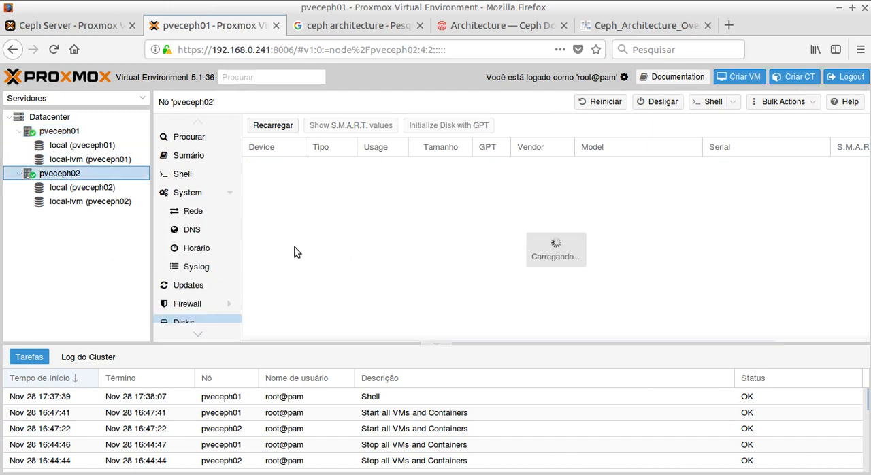
{"action": "left_click", "coordinate": [230, 193]}
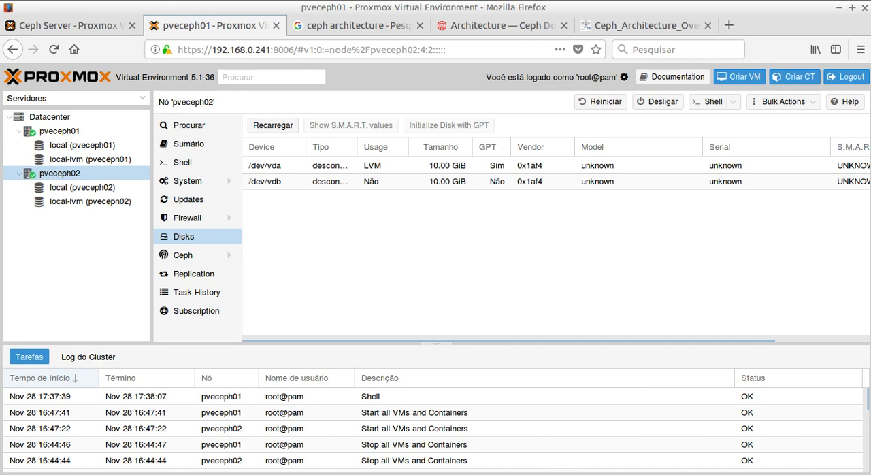
Step: Review the monitor creation notes in artigo_storage_distribuido.txt and the Ceph architecture diagram, and return to the Proxmox page
{"action": "key", "text": "alt+Tab"}
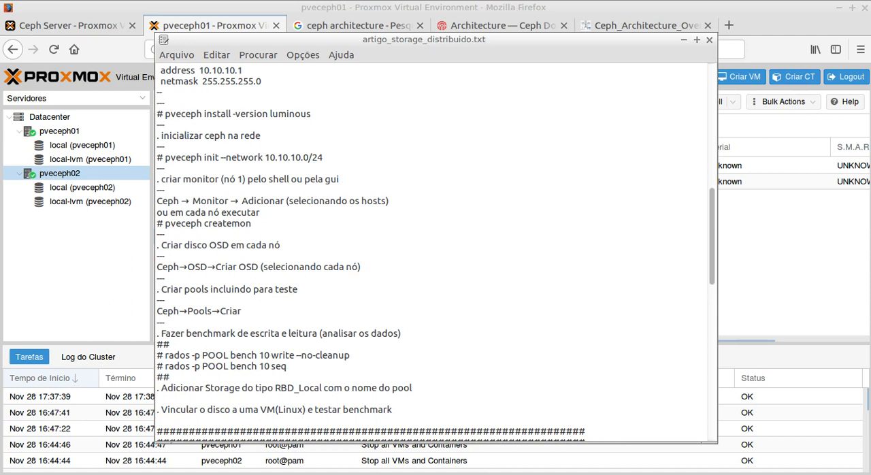
{"action": "key", "text": "alt+Tab"}
{"action": "left_click", "coordinate": [671, 26]}
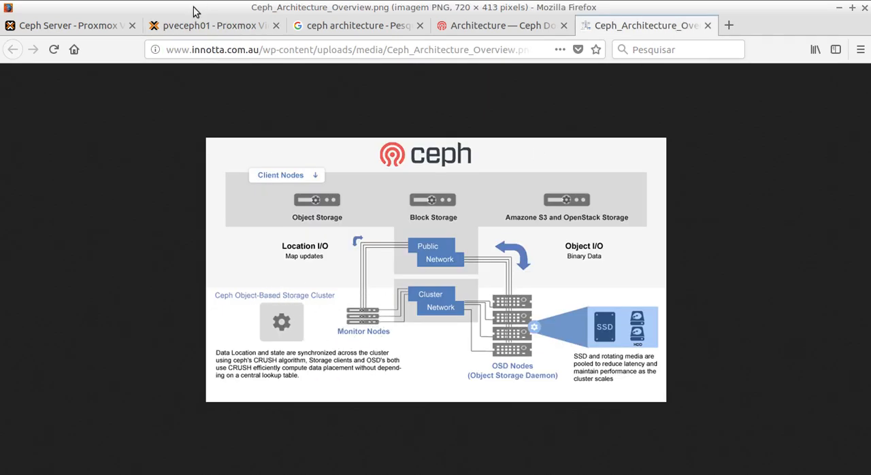
{"action": "left_click", "coordinate": [184, 25]}
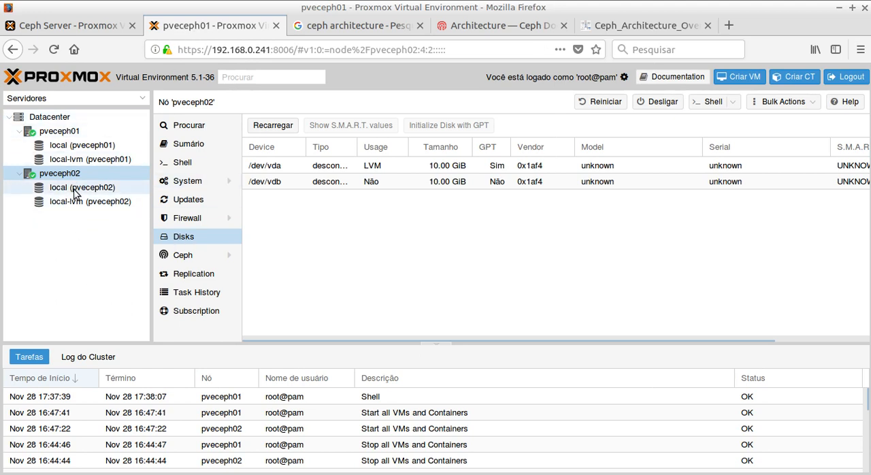
Step: Examine the Ceph configuration and Crush Map of node pveceph01, with its System group collapsed
{"action": "left_click", "coordinate": [58, 134]}
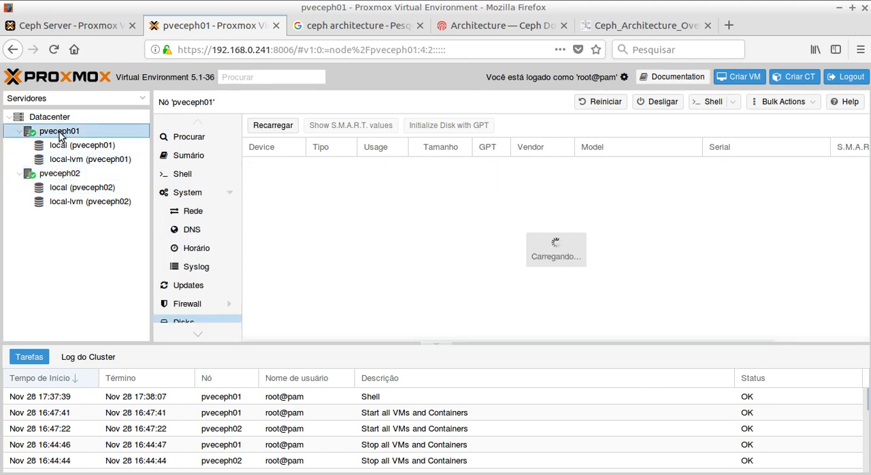
{"action": "scroll", "coordinate": [225, 208], "scroll_direction": "down", "scroll_amount": 2}
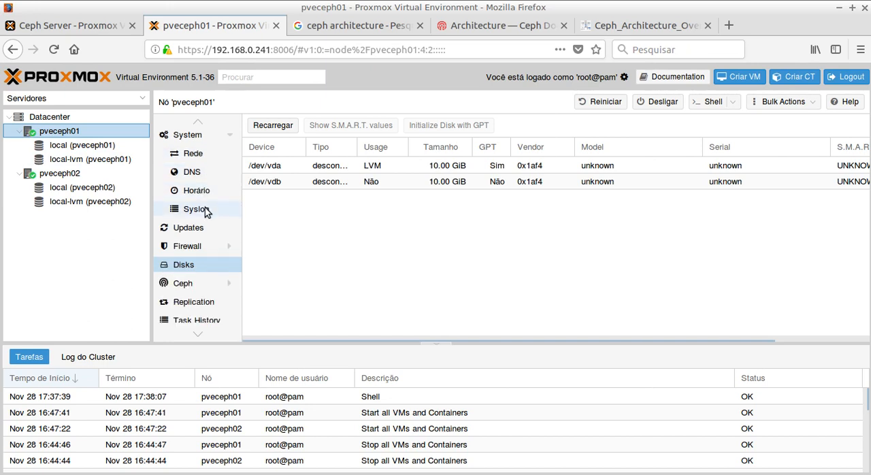
{"action": "left_click", "coordinate": [228, 139]}
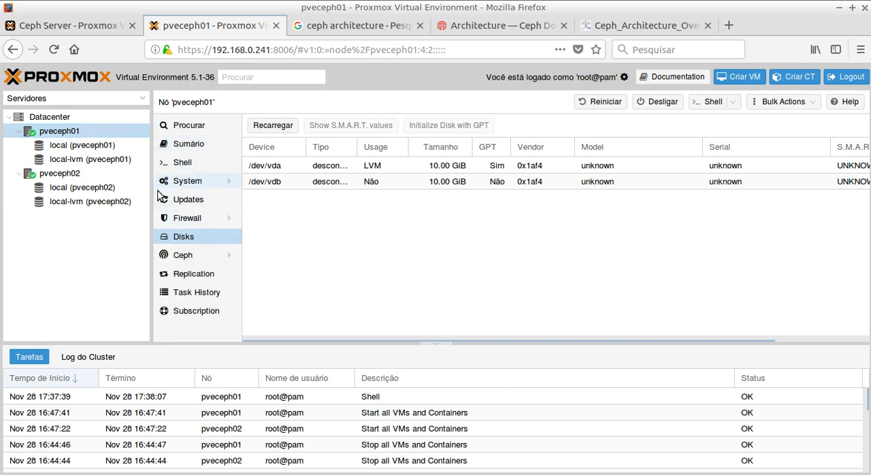
{"action": "left_click", "coordinate": [229, 256]}
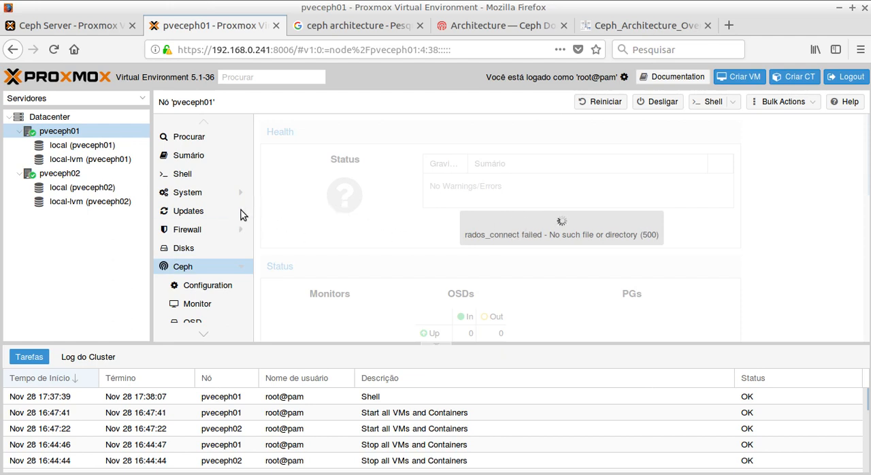
{"action": "left_click", "coordinate": [210, 289]}
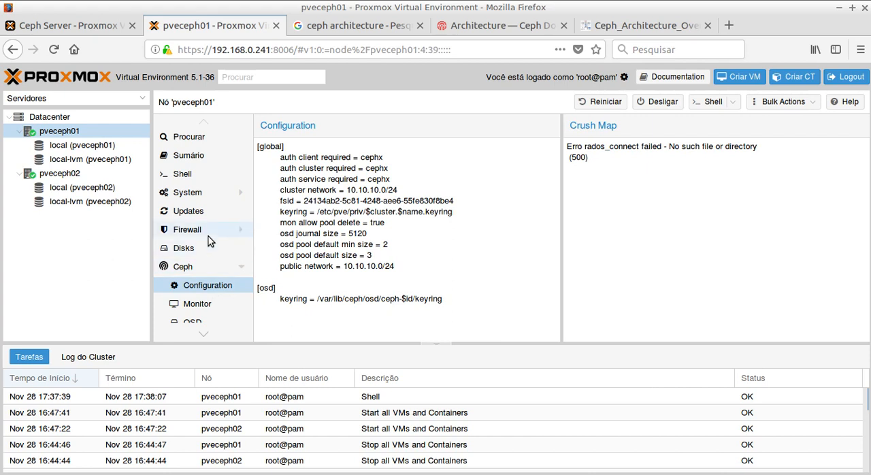
{"action": "scroll", "coordinate": [208, 236], "scroll_direction": "down", "scroll_amount": 1}
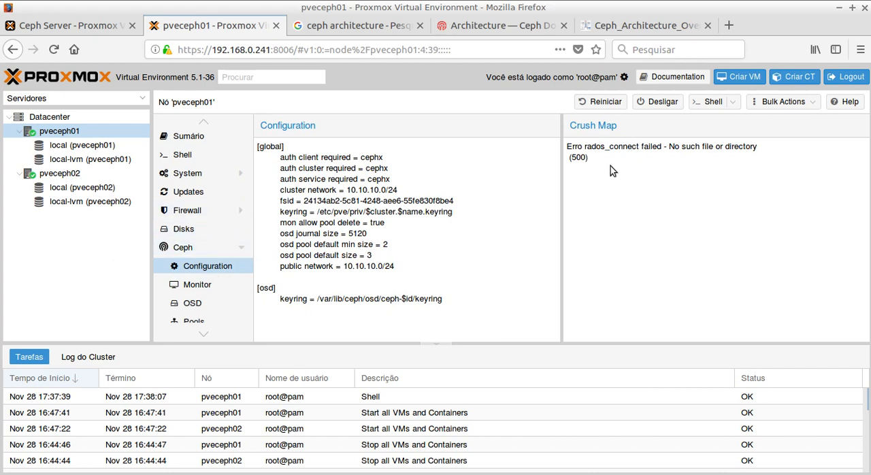
Step: Create a Ceph monitor on host pveceph01, check the task output and close the task viewer
{"action": "left_click", "coordinate": [194, 290]}
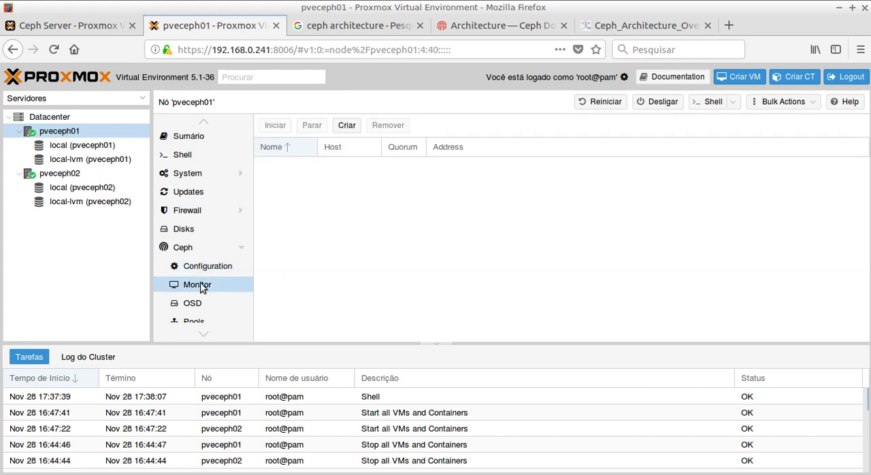
{"action": "left_click", "coordinate": [348, 125]}
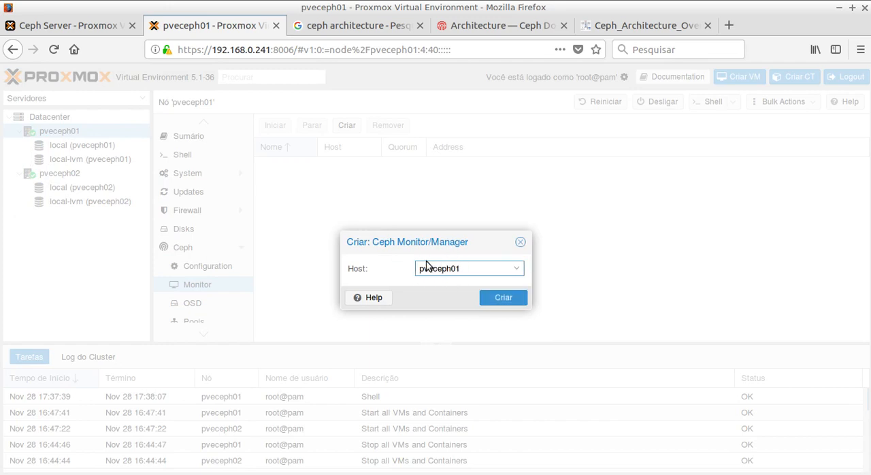
{"action": "left_click", "coordinate": [509, 301]}
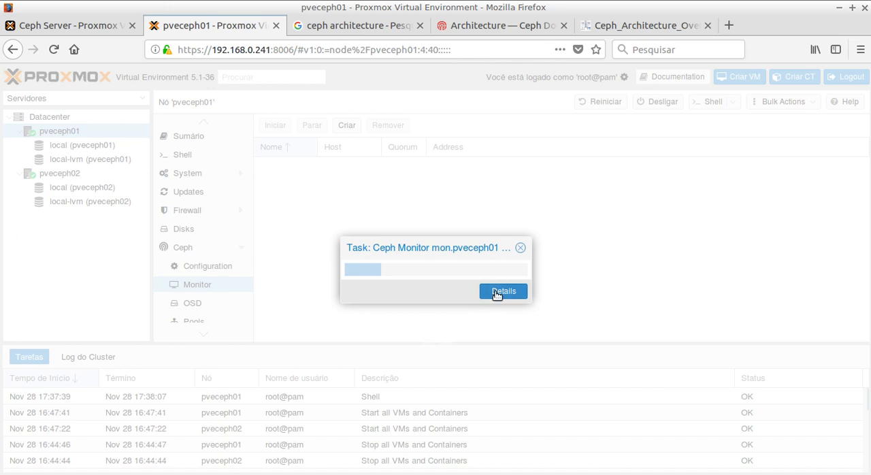
{"action": "left_click", "coordinate": [502, 292]}
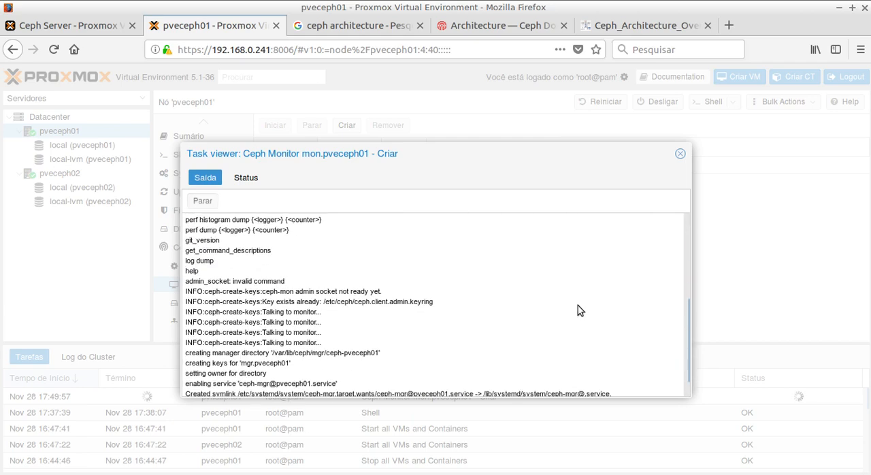
{"action": "left_click", "coordinate": [681, 154]}
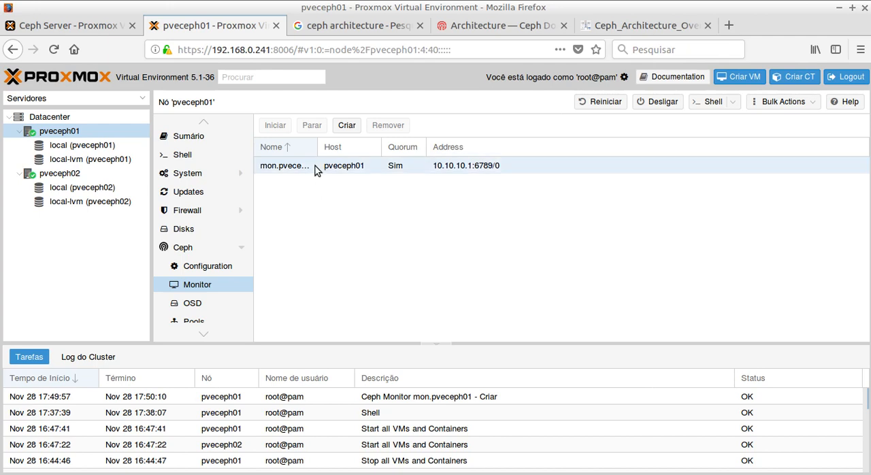
Step: Create a second Ceph monitor on host pveceph02
{"action": "left_click", "coordinate": [347, 127]}
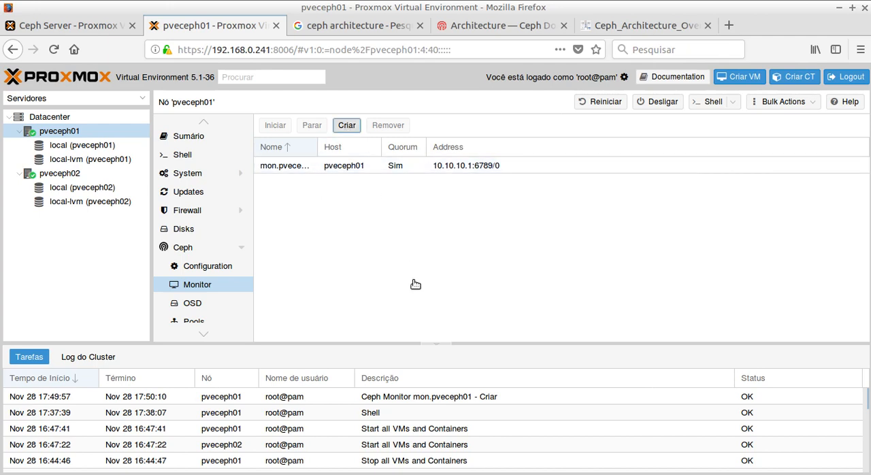
{"action": "left_click", "coordinate": [517, 269]}
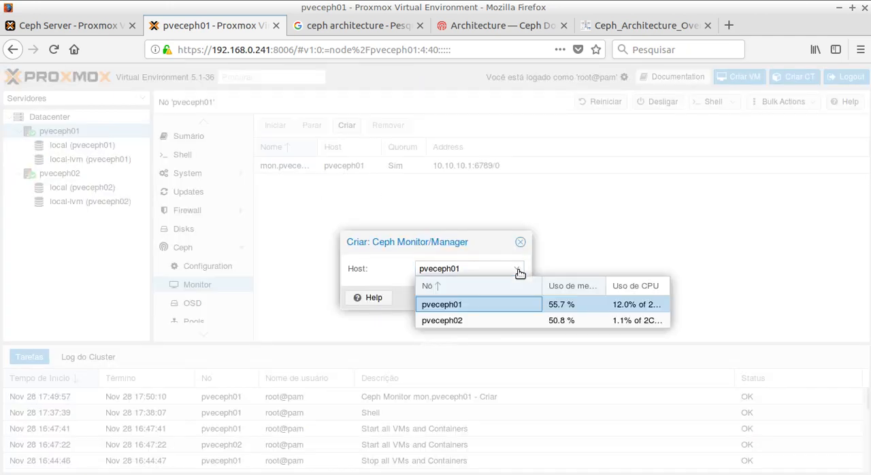
{"action": "left_click", "coordinate": [448, 323]}
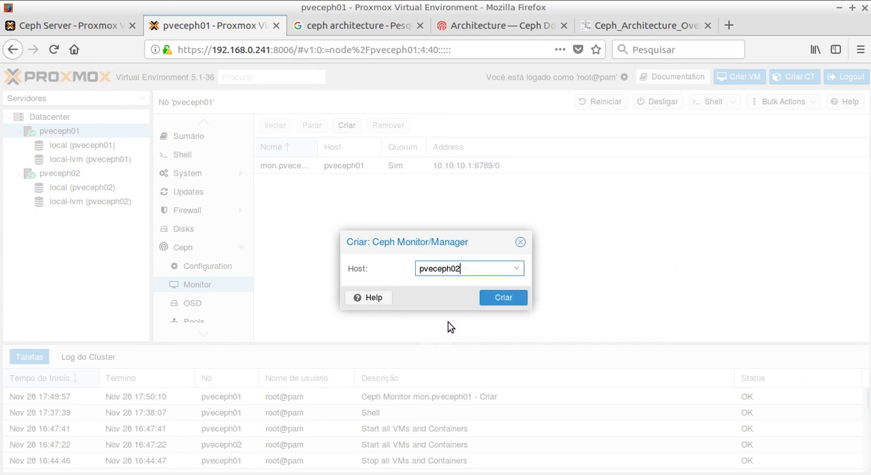
{"action": "left_click", "coordinate": [504, 297]}
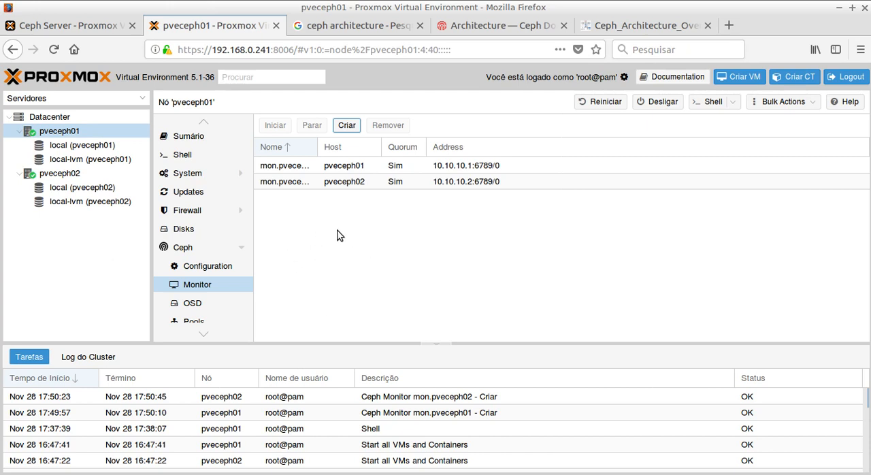
Step: Read the OSD and pool creation instructions in artigo_storage_distribuido.txt and return to the Ceph section of pveceph01
{"action": "scroll", "coordinate": [199, 271], "scroll_direction": "down", "scroll_amount": 1}
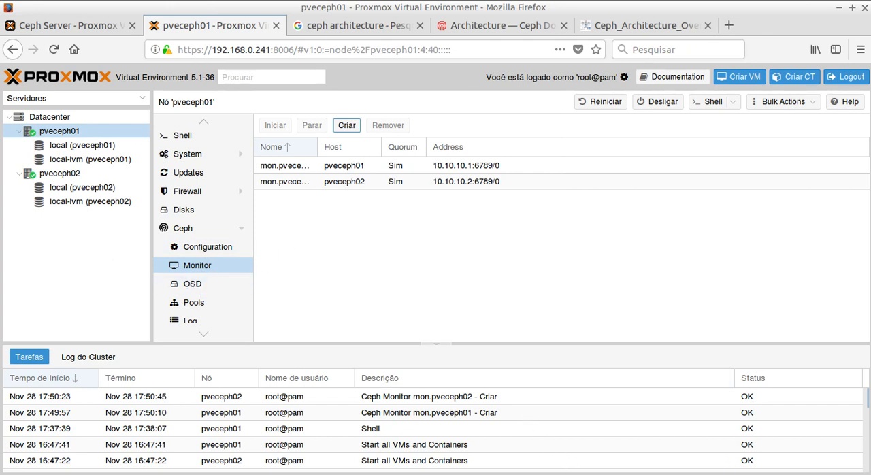
{"action": "left_click", "coordinate": [473, 474]}
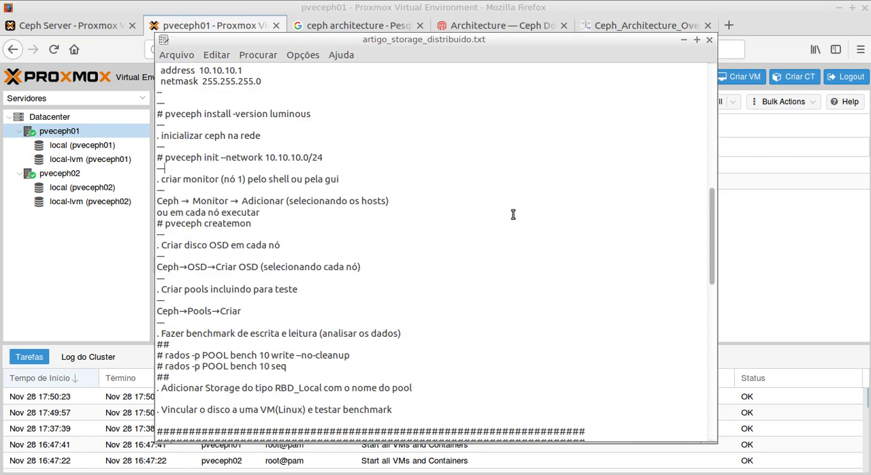
{"action": "scroll", "coordinate": [513, 215], "scroll_direction": "down", "scroll_amount": 1}
{"action": "scroll", "coordinate": [513, 214], "scroll_direction": "down", "scroll_amount": 1}
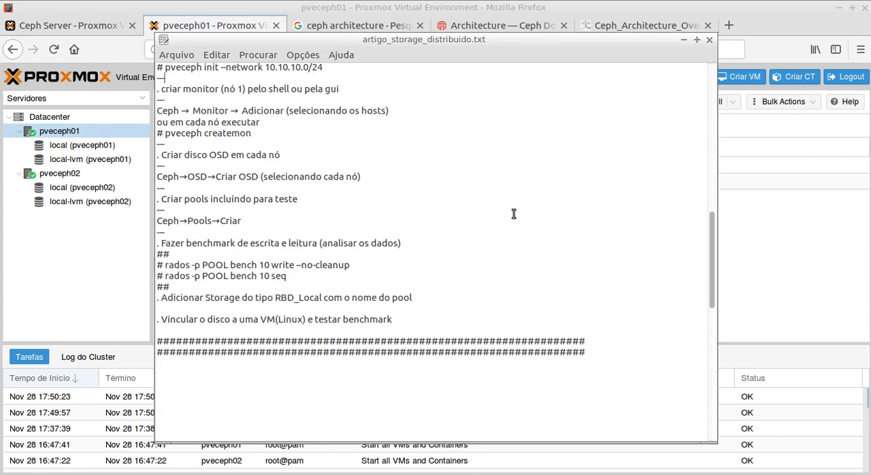
{"action": "key", "text": "alt+Tab"}
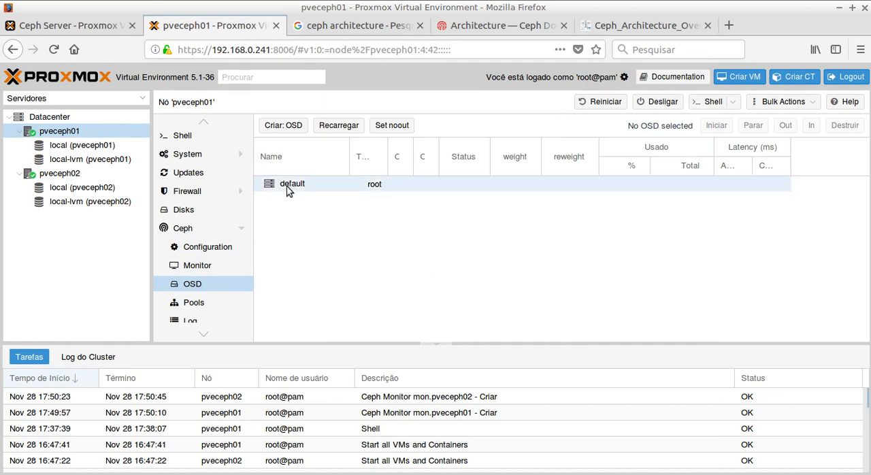
Step: Create a Bluestore Ceph OSD on pveceph01 from disk /dev/vdb, using the OSD disk for the journal, and reload the OSD list
{"action": "left_click", "coordinate": [284, 127]}
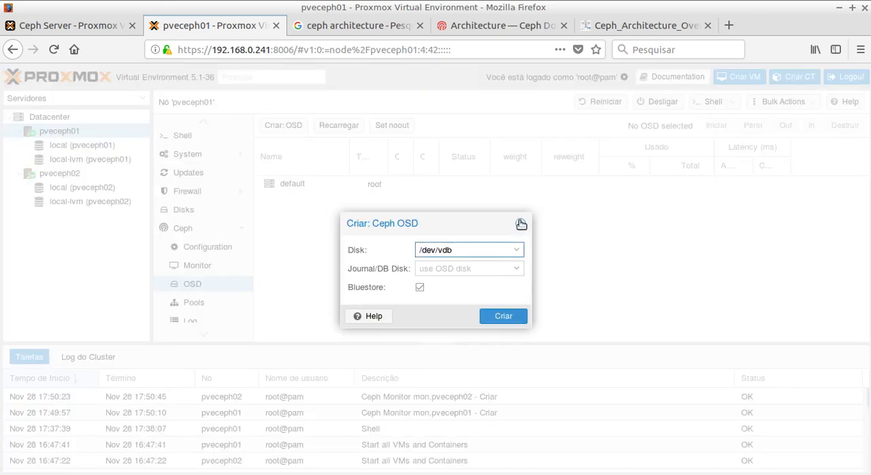
{"action": "left_click", "coordinate": [520, 224]}
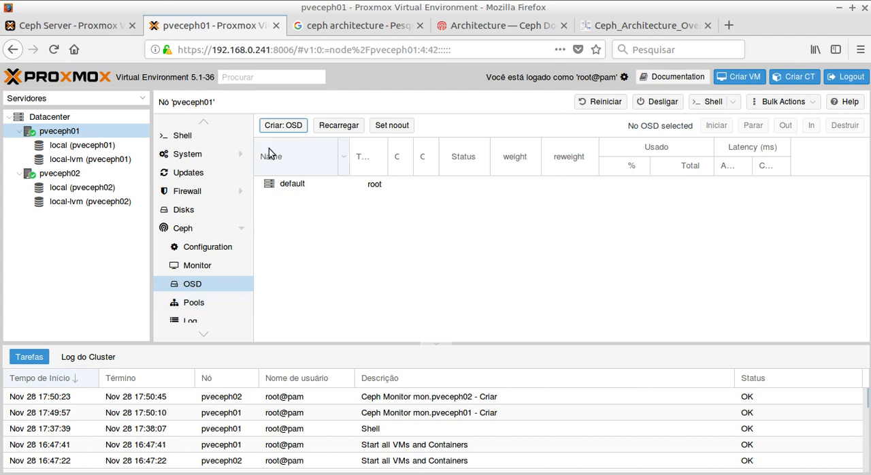
{"action": "left_click", "coordinate": [286, 129]}
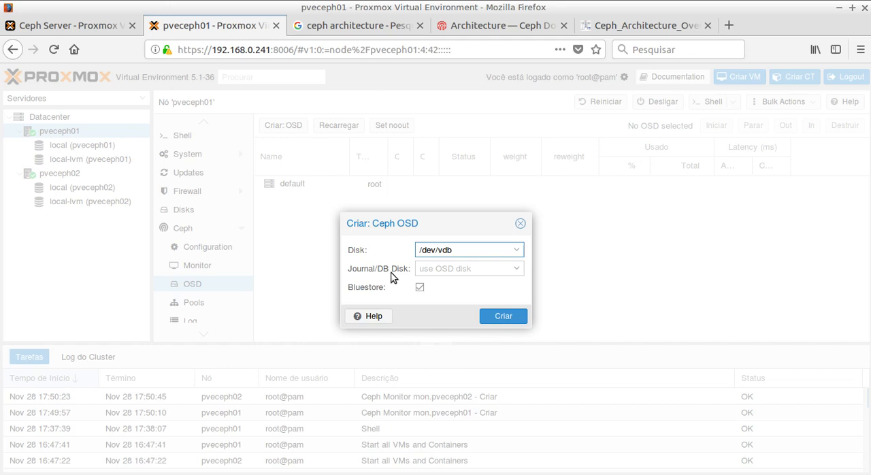
{"action": "left_click", "coordinate": [519, 269]}
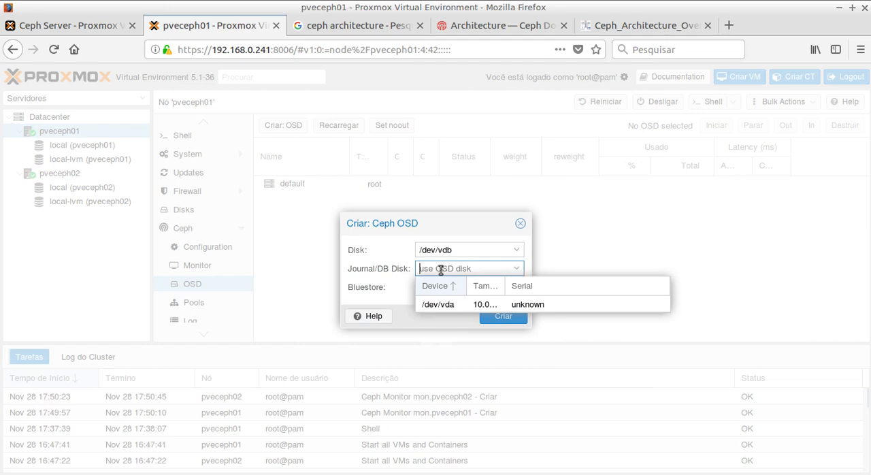
{"action": "left_click", "coordinate": [394, 269]}
{"action": "left_click", "coordinate": [395, 246]}
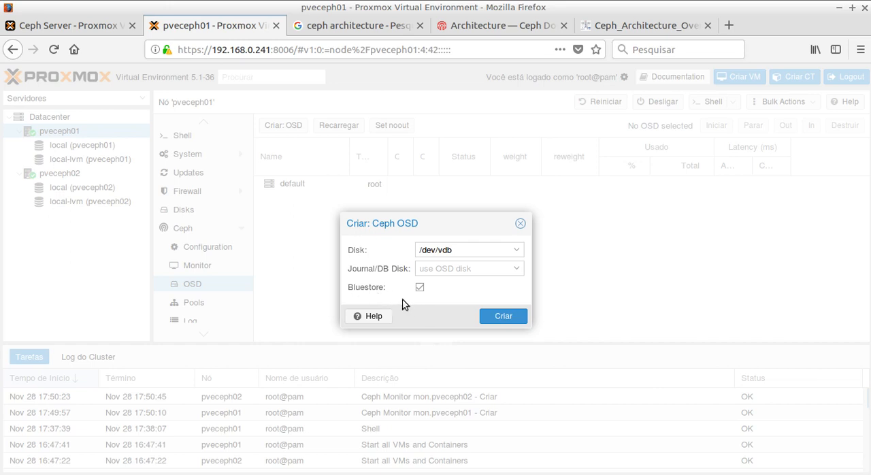
{"action": "left_click", "coordinate": [505, 318]}
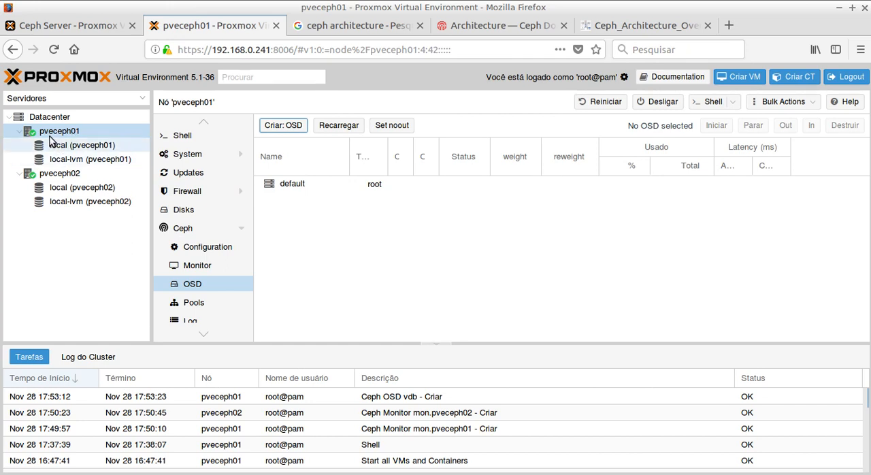
{"action": "left_click", "coordinate": [346, 128]}
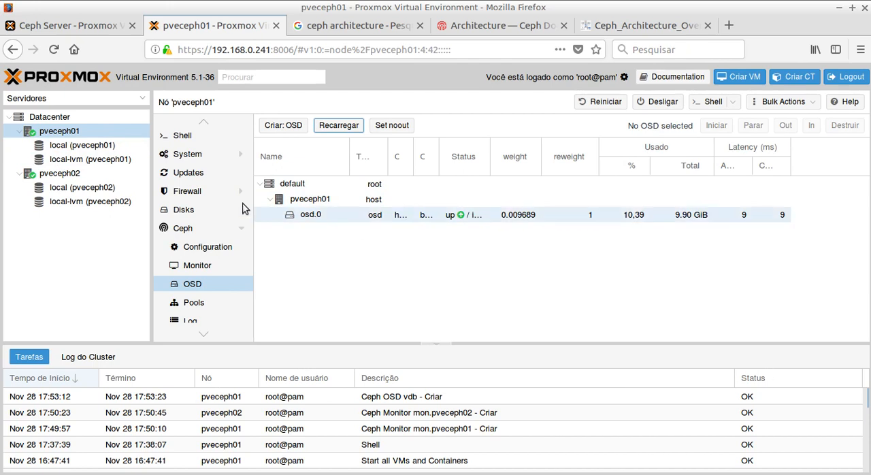
Step: Create a Bluestore Ceph OSD on pveceph02 from disk /dev/vdb and reload the OSD list
{"action": "left_click", "coordinate": [57, 175]}
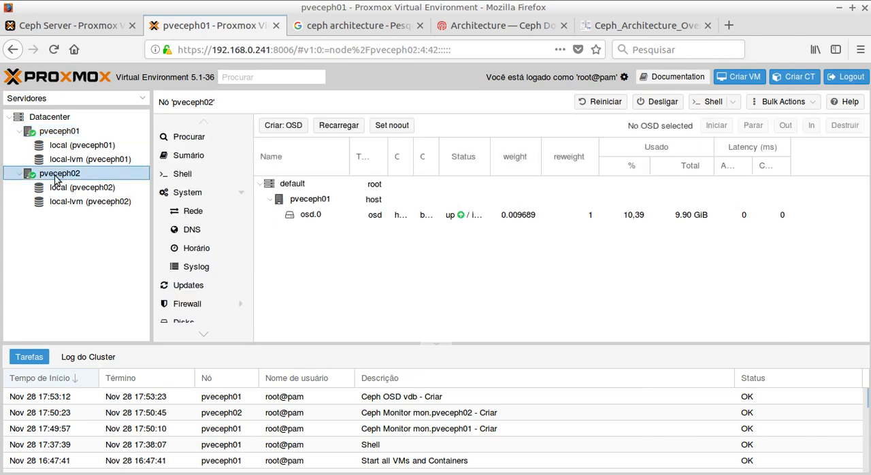
{"action": "scroll", "coordinate": [193, 224], "scroll_direction": "down", "scroll_amount": 4}
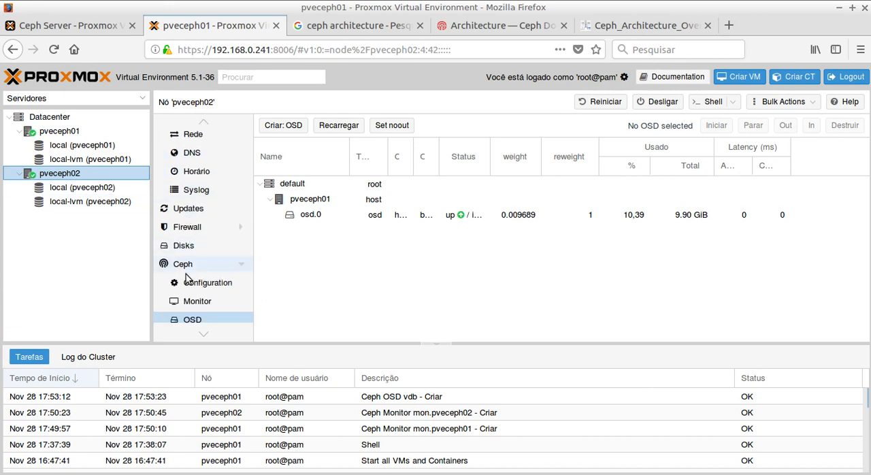
{"action": "left_click", "coordinate": [283, 132]}
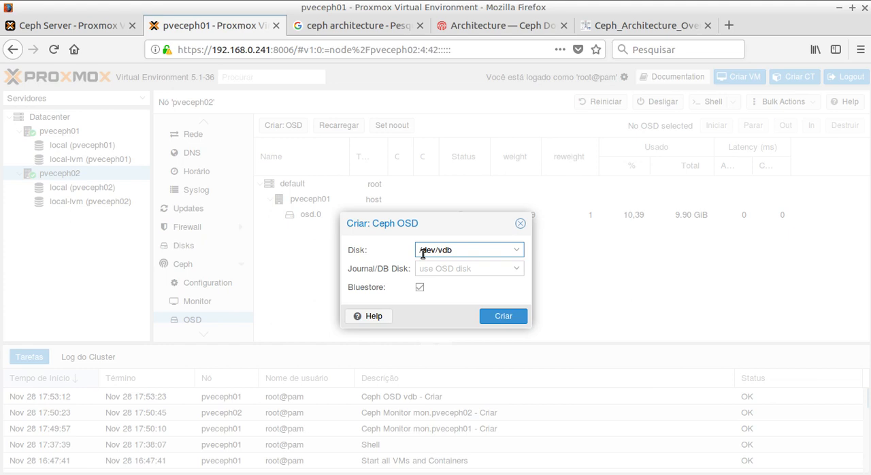
{"action": "left_click", "coordinate": [504, 316]}
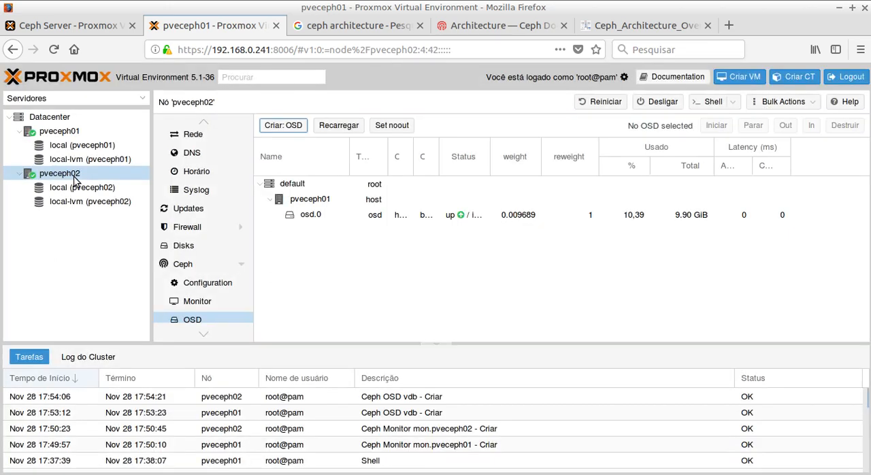
{"action": "left_click", "coordinate": [332, 124]}
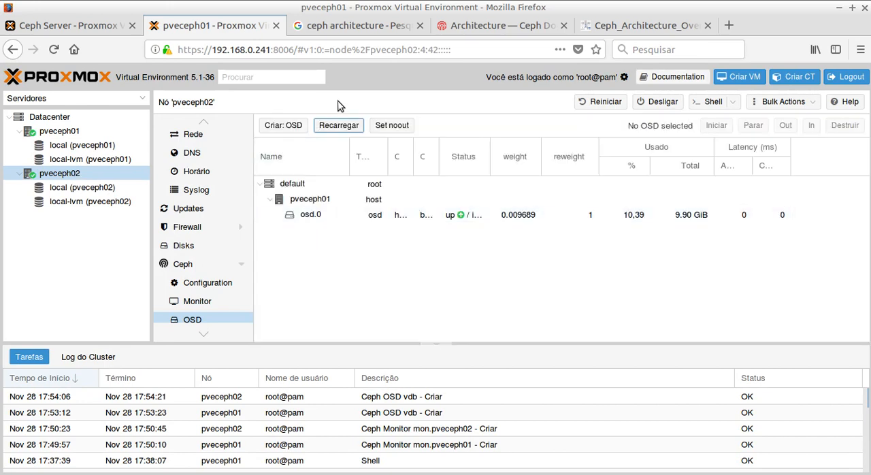
{"action": "left_click", "coordinate": [339, 125]}
Step: Reload the OSD list on pveceph01 and inspect the hosts pveceph02 and pveceph01 with their OSDs
{"action": "left_click", "coordinate": [61, 133]}
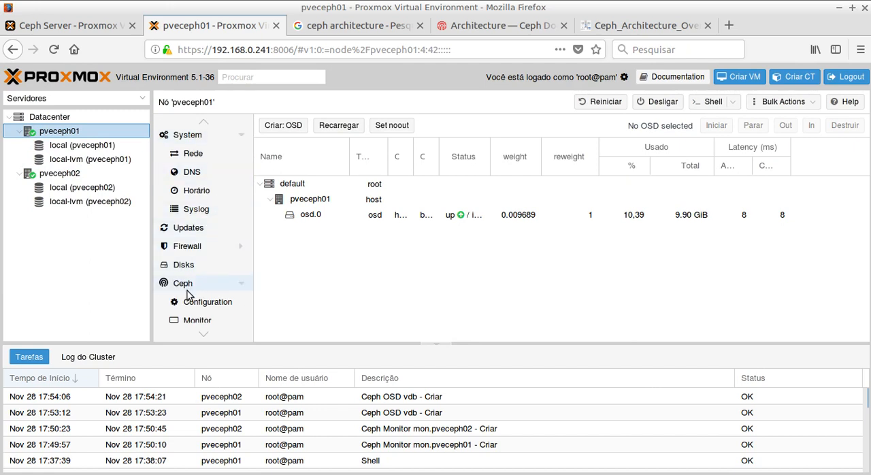
{"action": "scroll", "coordinate": [203, 289], "scroll_direction": "down", "scroll_amount": 1}
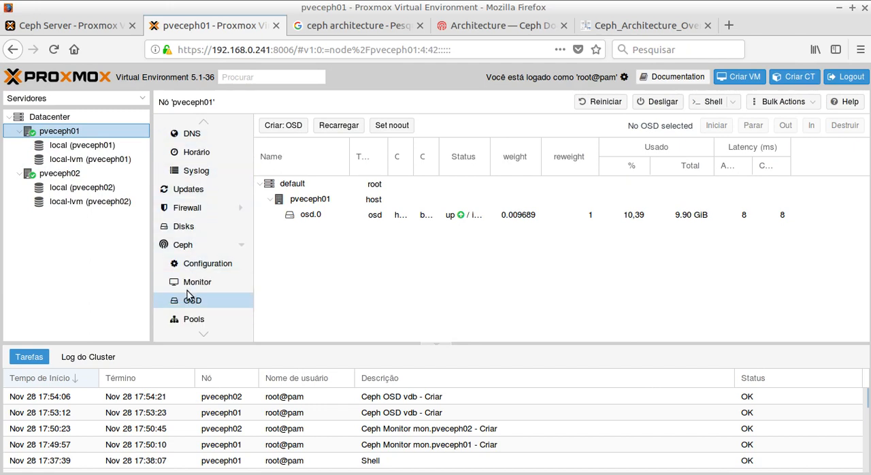
{"action": "left_click", "coordinate": [353, 126]}
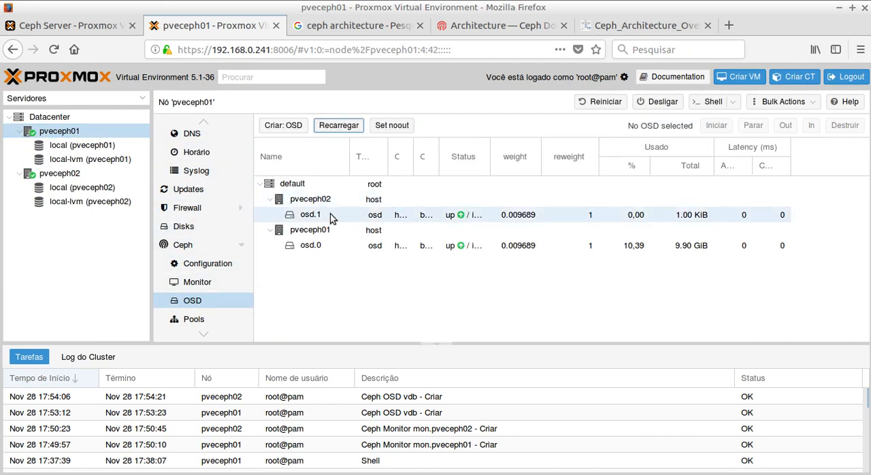
{"action": "left_click", "coordinate": [304, 201]}
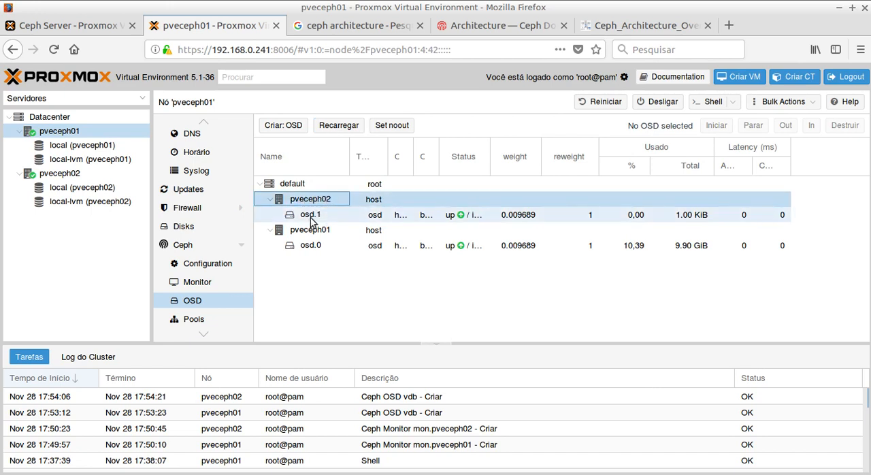
{"action": "left_click", "coordinate": [308, 221]}
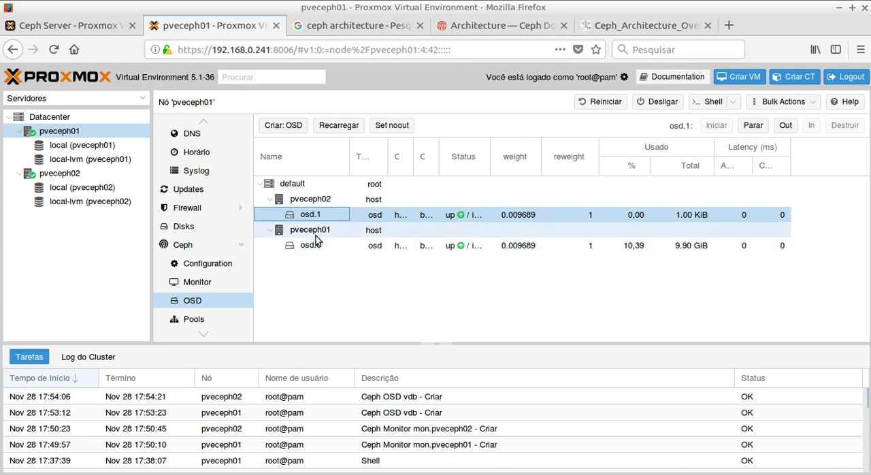
{"action": "left_click", "coordinate": [313, 236]}
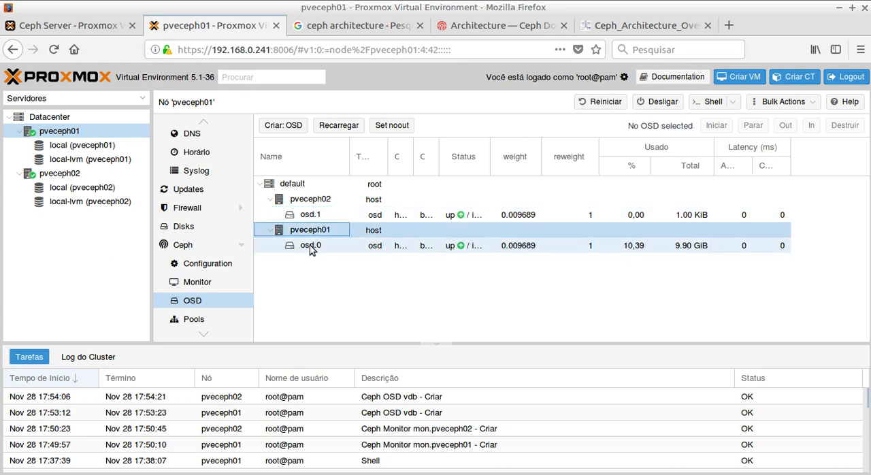
{"action": "left_click", "coordinate": [309, 245]}
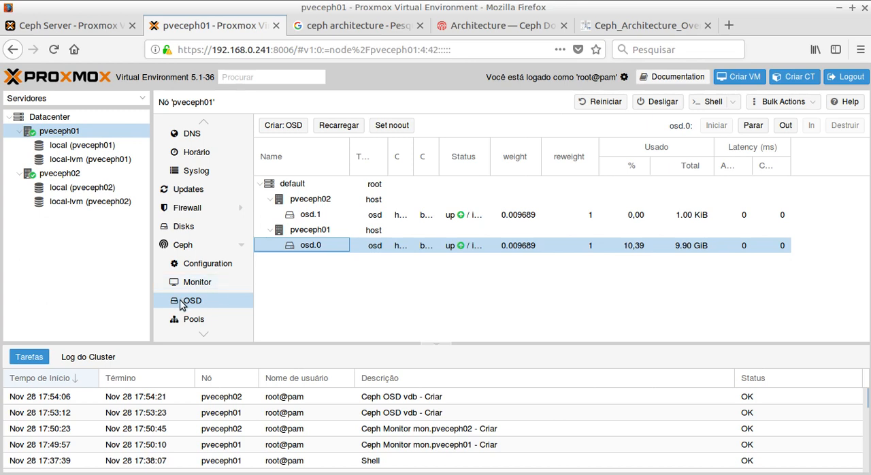
Step: Examine the Ceph health, monitor, OSD and performance status of node pveceph01
{"action": "scroll", "coordinate": [200, 308], "scroll_direction": "down", "scroll_amount": 1}
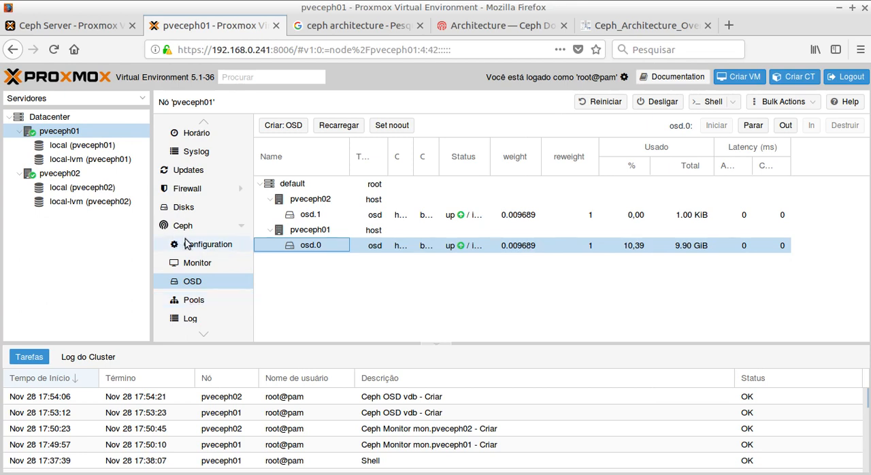
{"action": "left_click", "coordinate": [188, 306]}
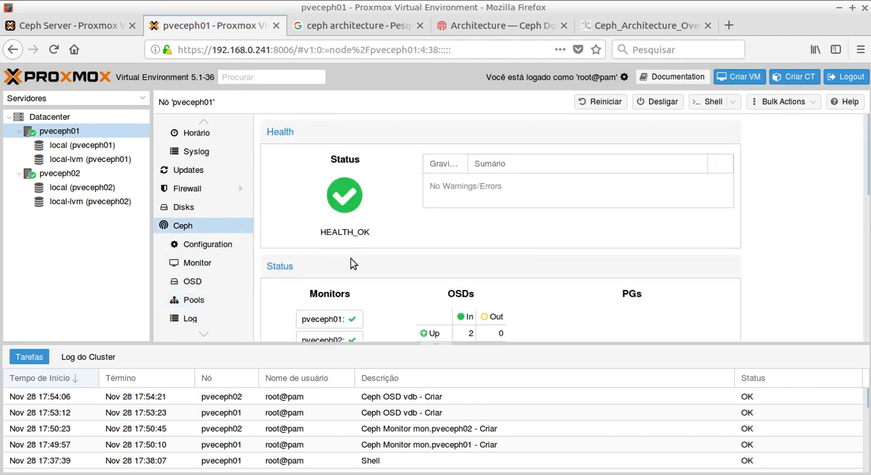
{"action": "scroll", "coordinate": [373, 210], "scroll_direction": "down", "scroll_amount": 4}
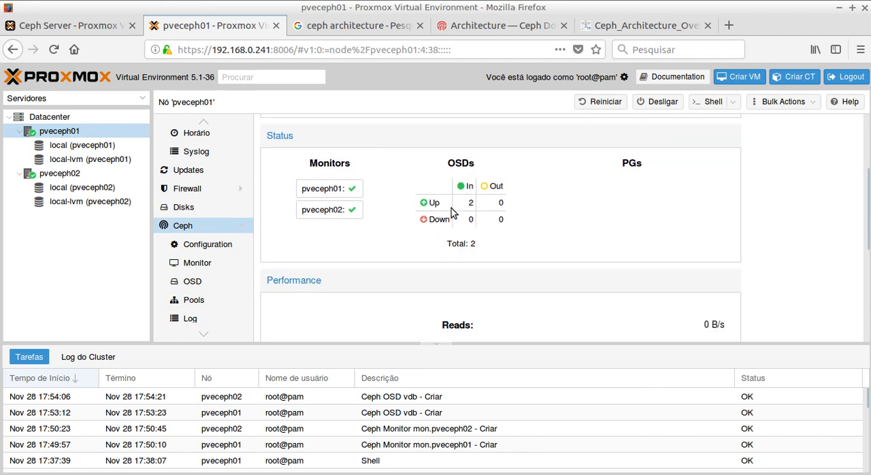
{"action": "mouse_move", "coordinate": [347, 191]}
{"action": "scroll", "coordinate": [500, 219], "scroll_direction": "down", "scroll_amount": 1}
{"action": "scroll", "coordinate": [500, 219], "scroll_direction": "up", "scroll_amount": 2}
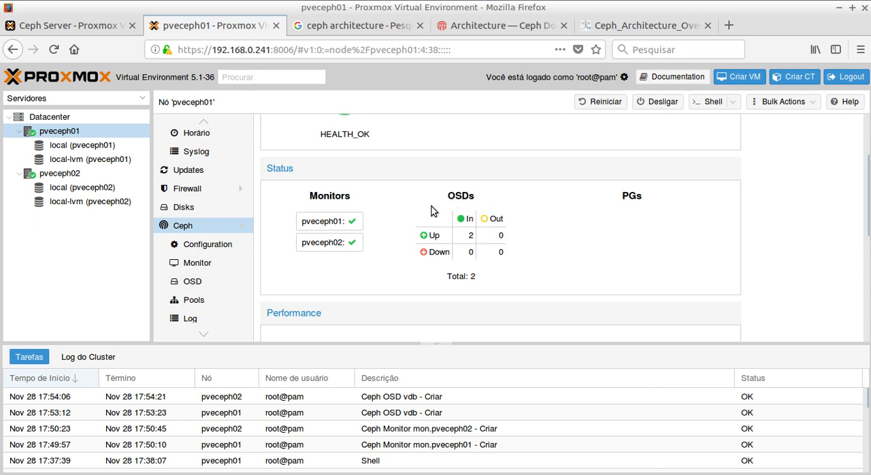
{"action": "scroll", "coordinate": [431, 206], "scroll_direction": "down", "scroll_amount": 4}
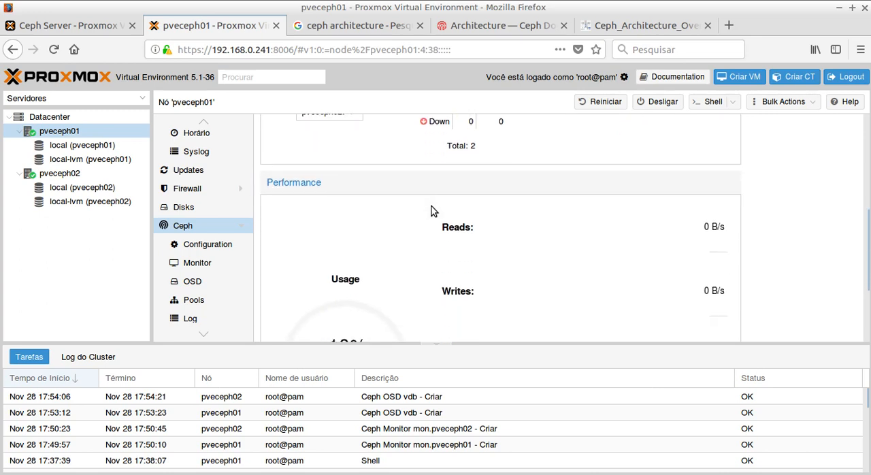
{"action": "scroll", "coordinate": [432, 206], "scroll_direction": "up", "scroll_amount": 1}
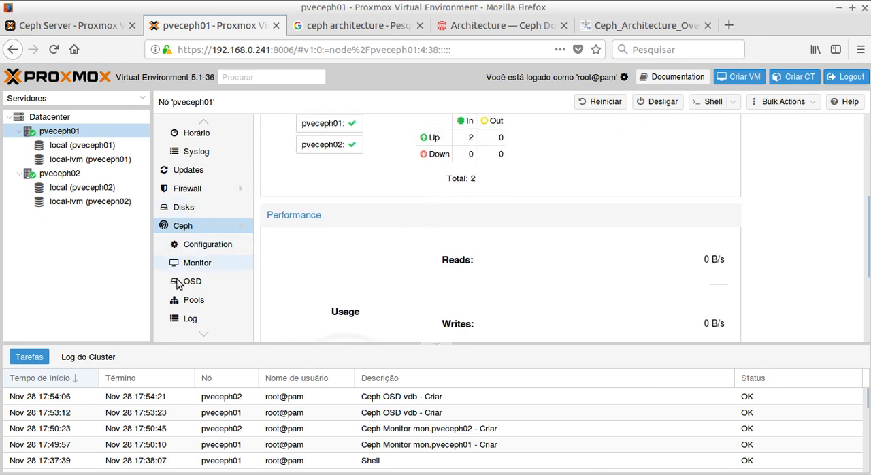
Step: Start a new Ceph pool on pveceph01 named teste, with a size of 3
{"action": "left_click", "coordinate": [184, 301]}
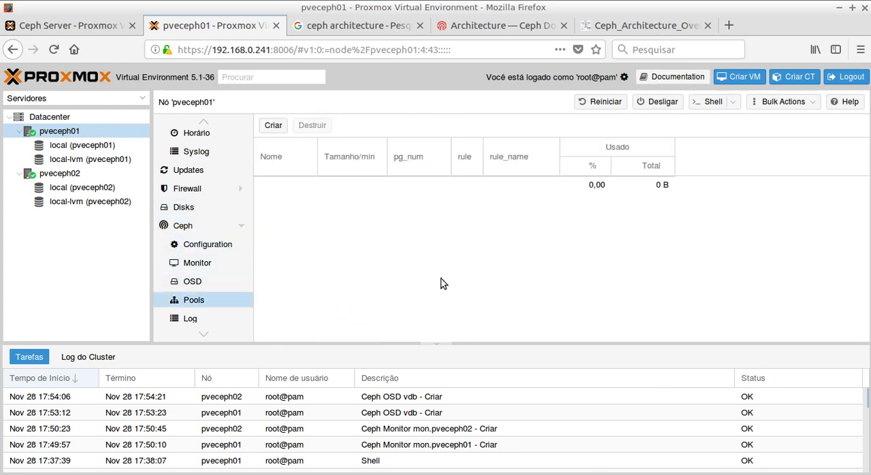
{"action": "left_click", "coordinate": [275, 126]}
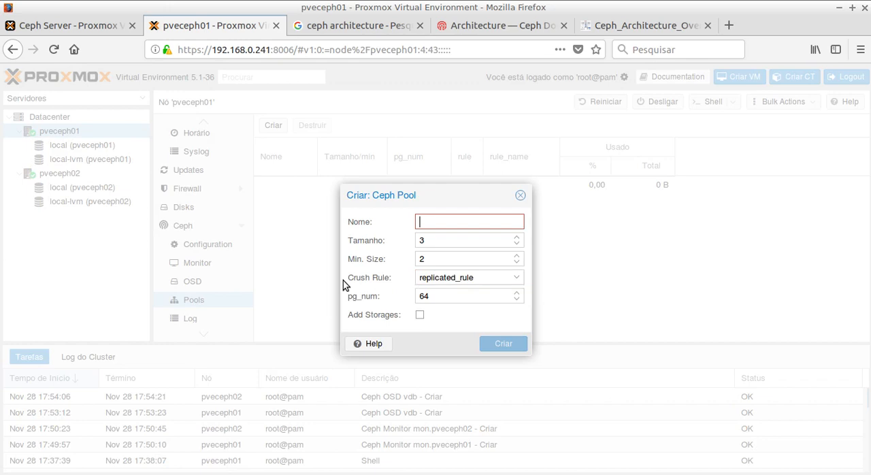
{"action": "left_click", "coordinate": [463, 223]}
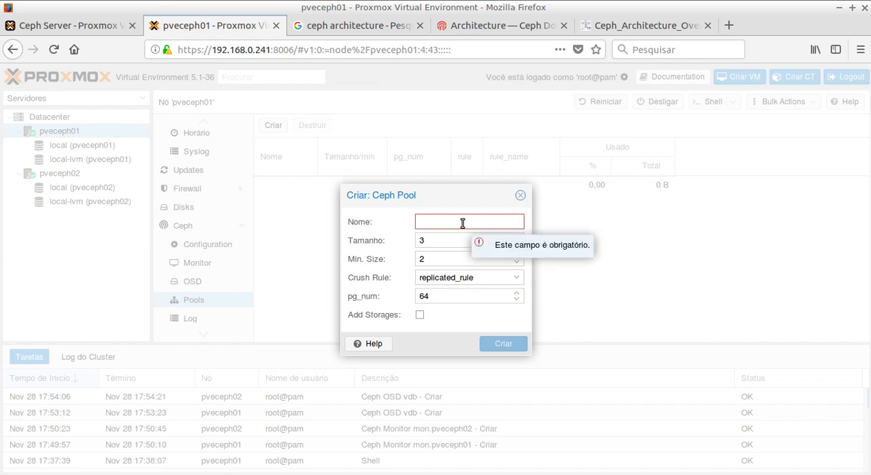
{"action": "type", "text": "teste"}
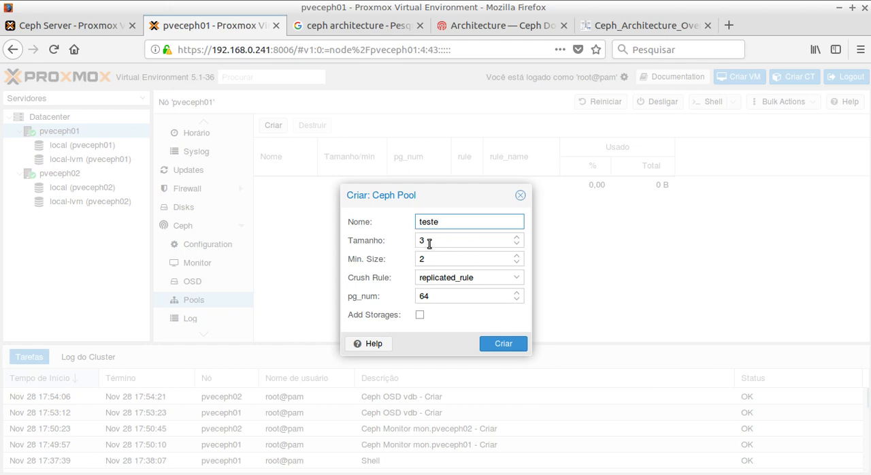
{"action": "left_click", "coordinate": [516, 244]}
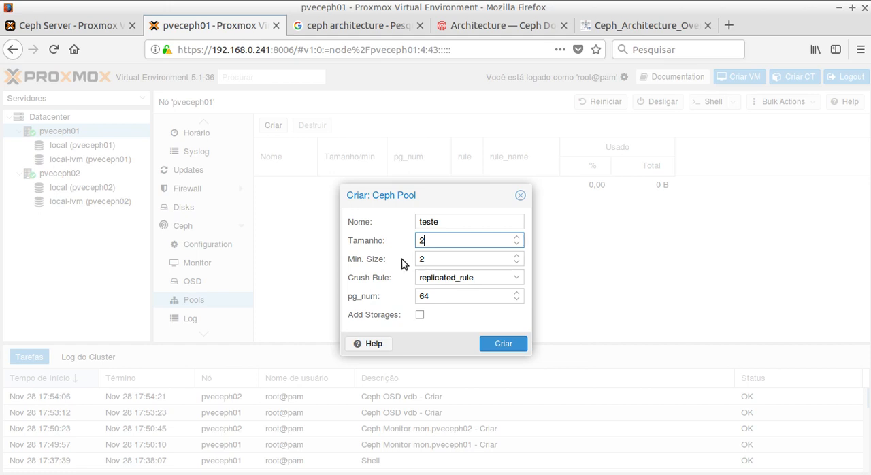
{"action": "left_click", "coordinate": [517, 238]}
{"action": "double_click", "coordinate": [439, 296]}
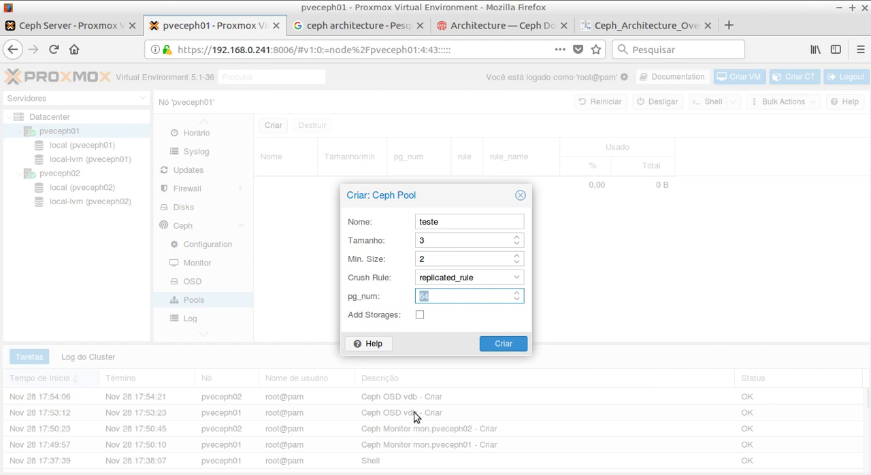
Step: Open the help on creating Ceph pools and go to the footnote for the PG calculator
{"action": "left_click", "coordinate": [359, 343]}
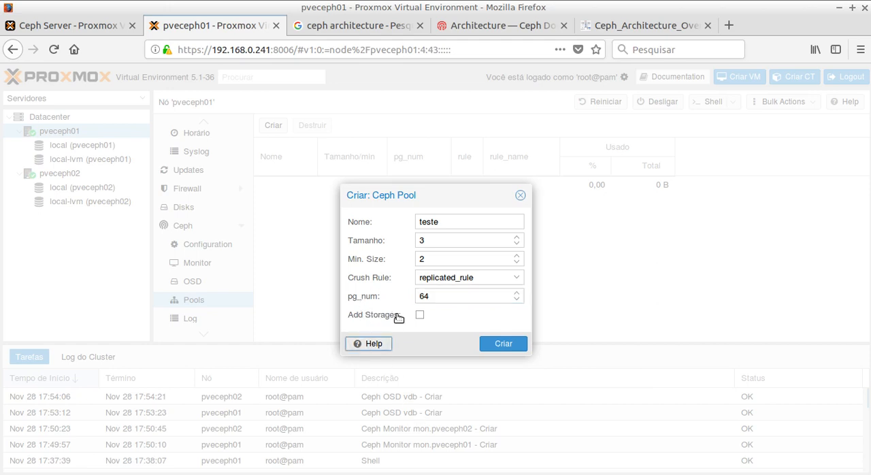
{"action": "left_click", "coordinate": [203, 25]}
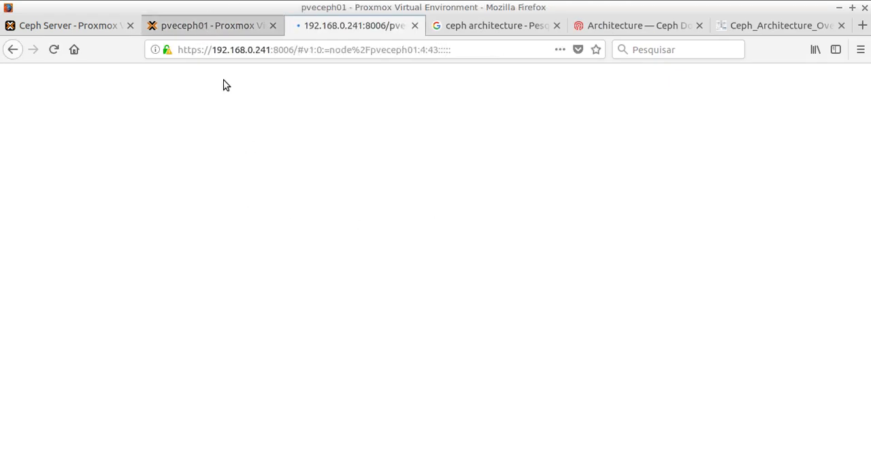
{"action": "left_click", "coordinate": [331, 29]}
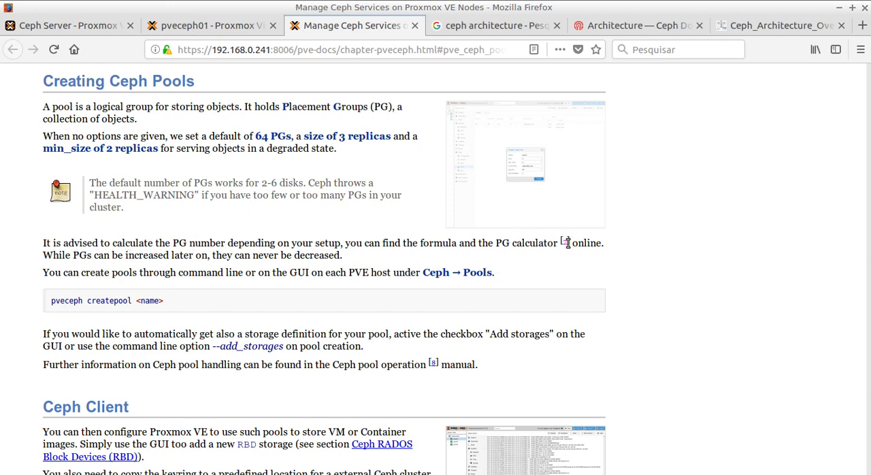
{"action": "left_click", "coordinate": [565, 241]}
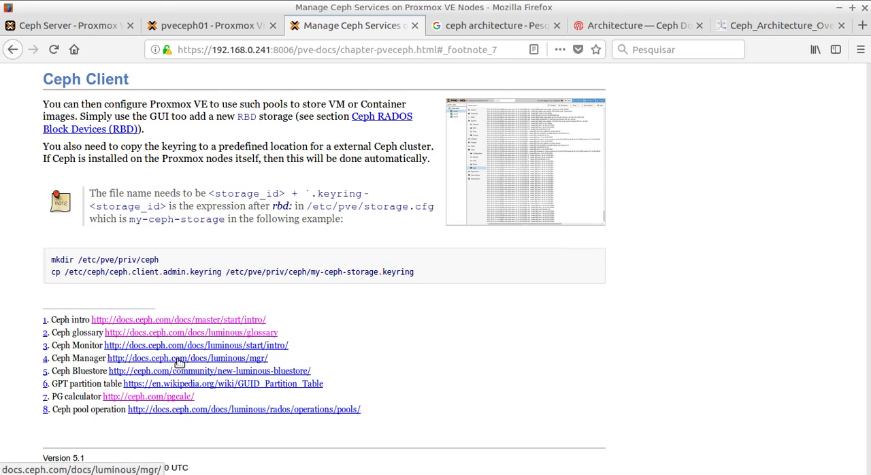
Step: Open the Ceph PGs per Pool Calculator and read its instructions, field key and pool table
{"action": "left_click", "coordinate": [152, 399]}
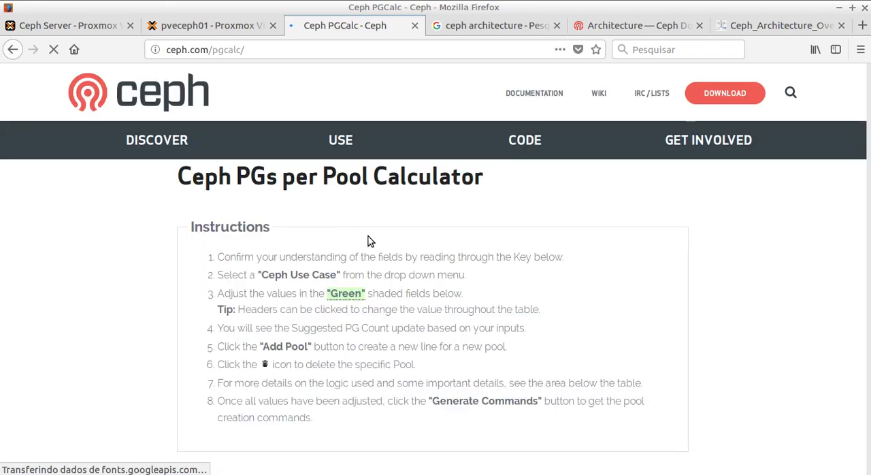
{"action": "scroll", "coordinate": [385, 253], "scroll_direction": "down", "scroll_amount": 4}
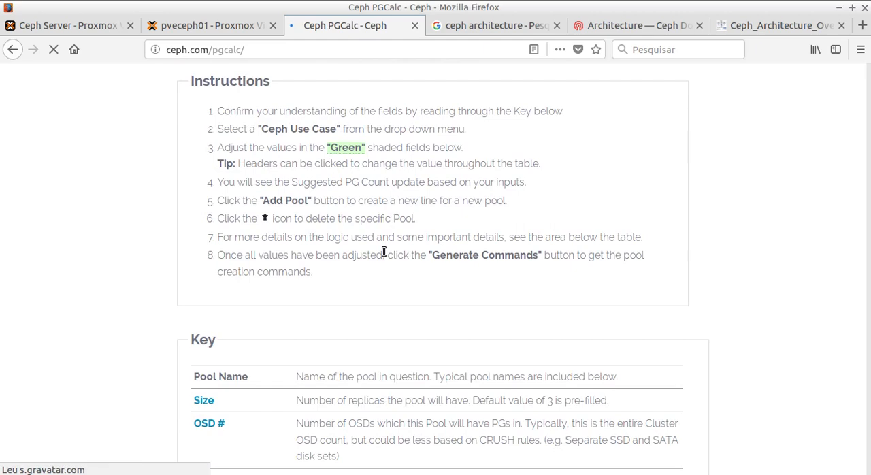
{"action": "scroll", "coordinate": [384, 254], "scroll_direction": "down", "scroll_amount": 3}
{"action": "scroll", "coordinate": [383, 255], "scroll_direction": "down", "scroll_amount": 4}
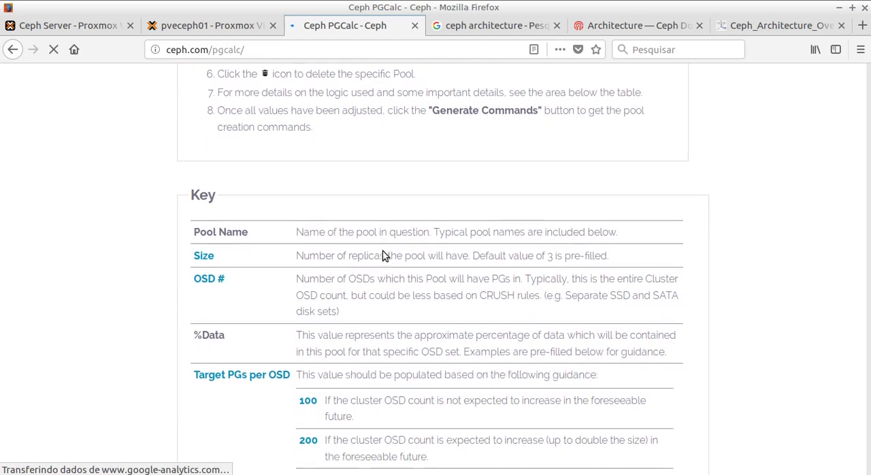
{"action": "scroll", "coordinate": [383, 255], "scroll_direction": "down", "scroll_amount": 8}
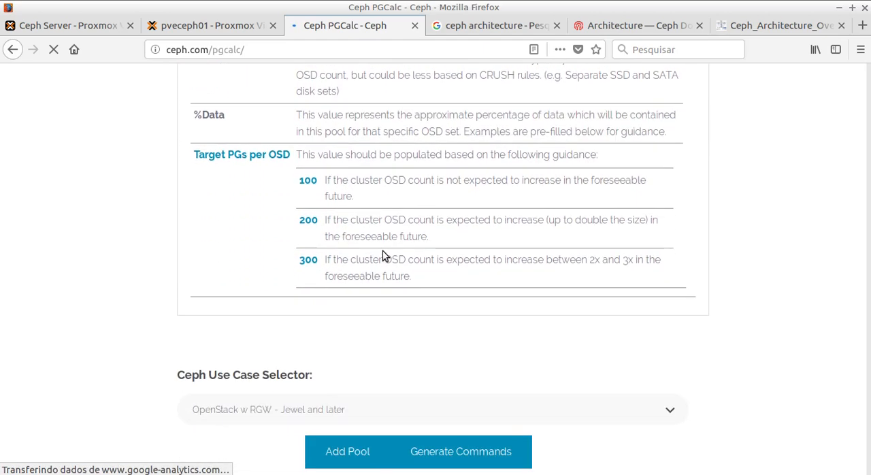
{"action": "scroll", "coordinate": [384, 255], "scroll_direction": "down", "scroll_amount": 1}
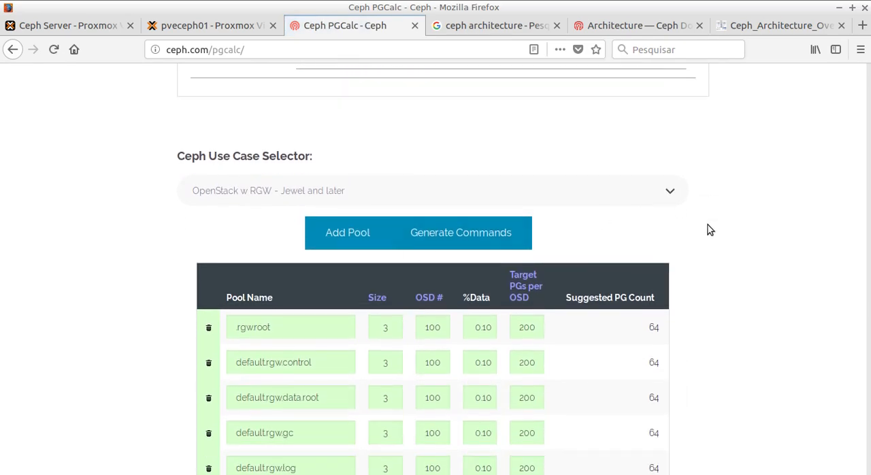
{"action": "scroll", "coordinate": [708, 230], "scroll_direction": "up", "scroll_amount": 20}
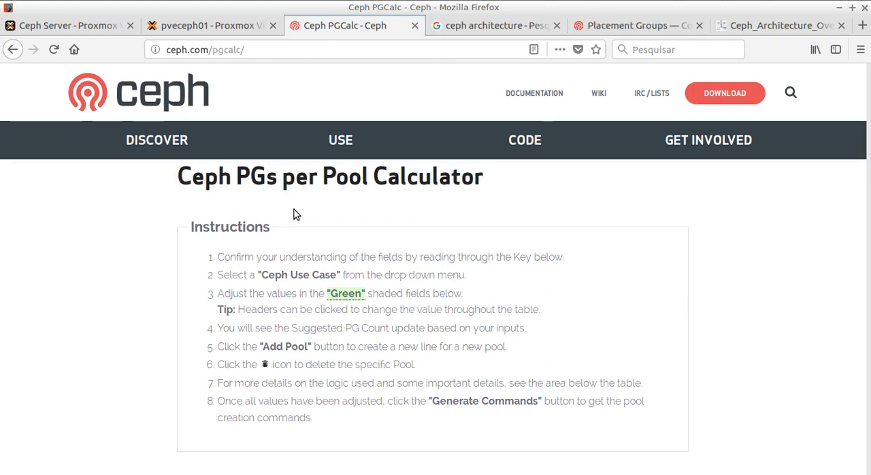
Step: Compare the pg_num preselection values per OSD count in the Ceph Placement Groups documentation with the settings of the pool being created
{"action": "left_click", "coordinate": [616, 25]}
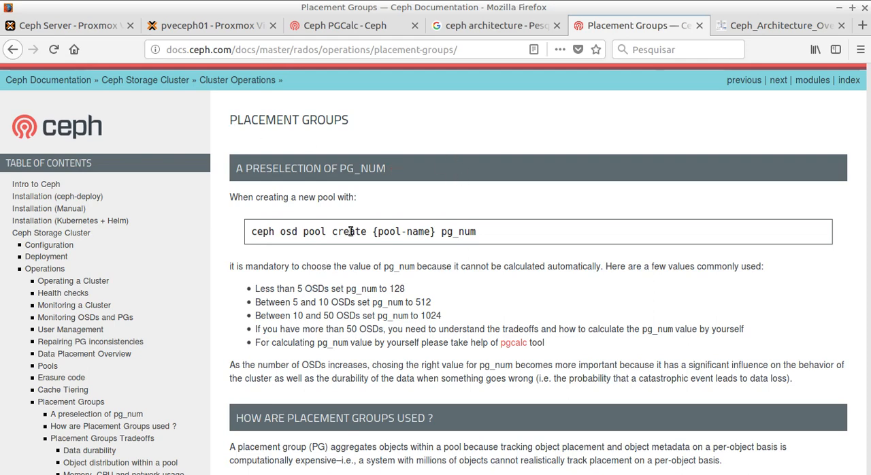
{"action": "left_click", "coordinate": [182, 32]}
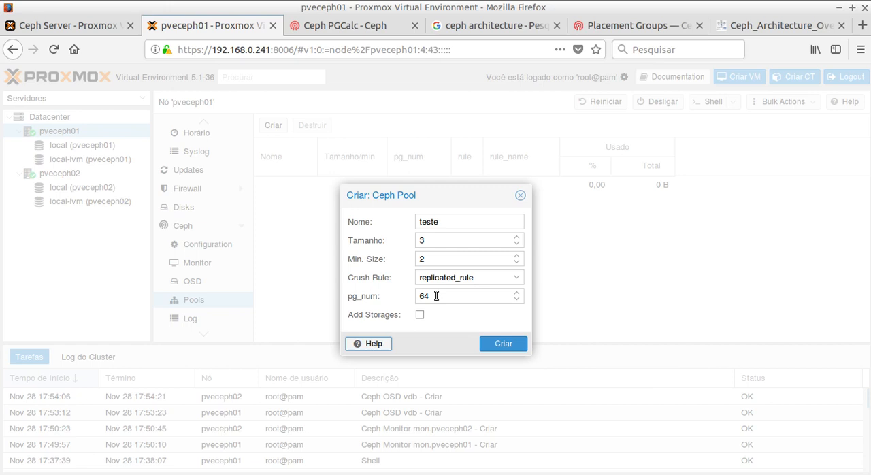
{"action": "left_click", "coordinate": [616, 26]}
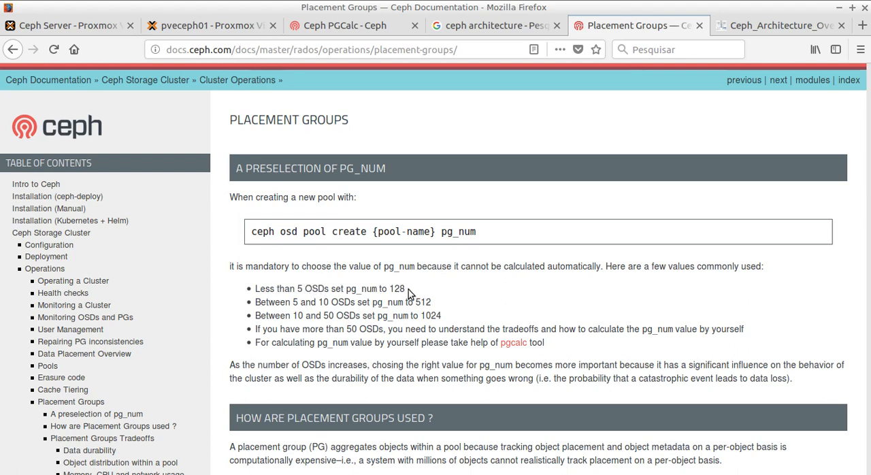
{"action": "left_click_drag", "start_coordinate": [407, 289], "coordinate": [389, 289]}
{"action": "left_click_drag", "start_coordinate": [415, 302], "coordinate": [433, 302]}
Step: Study the diagram of how objects map to placement groups and a pool, and recheck the recommended pg_num list
{"action": "scroll", "coordinate": [513, 287], "scroll_direction": "down", "scroll_amount": 2}
{"action": "scroll", "coordinate": [513, 296], "scroll_direction": "down", "scroll_amount": 4}
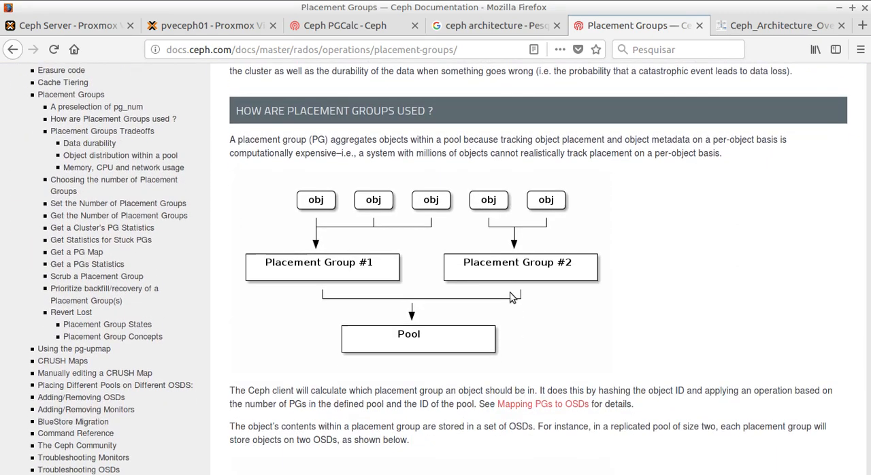
{"action": "scroll", "coordinate": [531, 304], "scroll_direction": "up", "scroll_amount": 3}
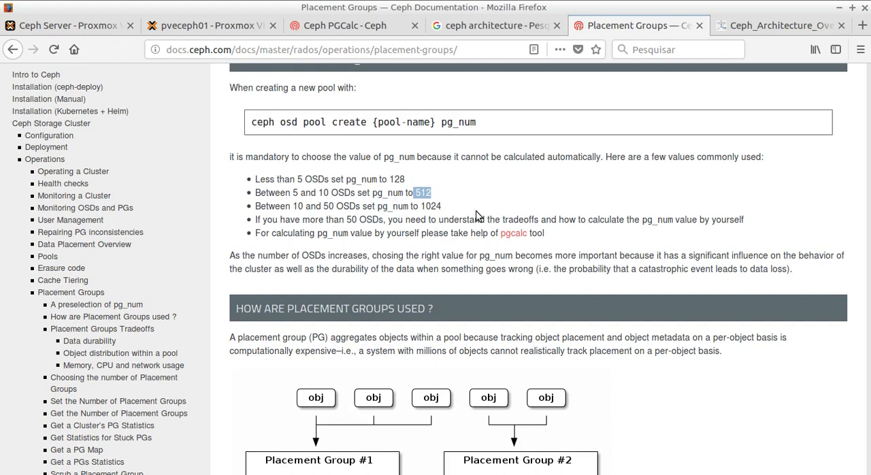
{"action": "scroll", "coordinate": [476, 215], "scroll_direction": "down", "scroll_amount": 3}
{"action": "scroll", "coordinate": [476, 215], "scroll_direction": "down", "scroll_amount": 2}
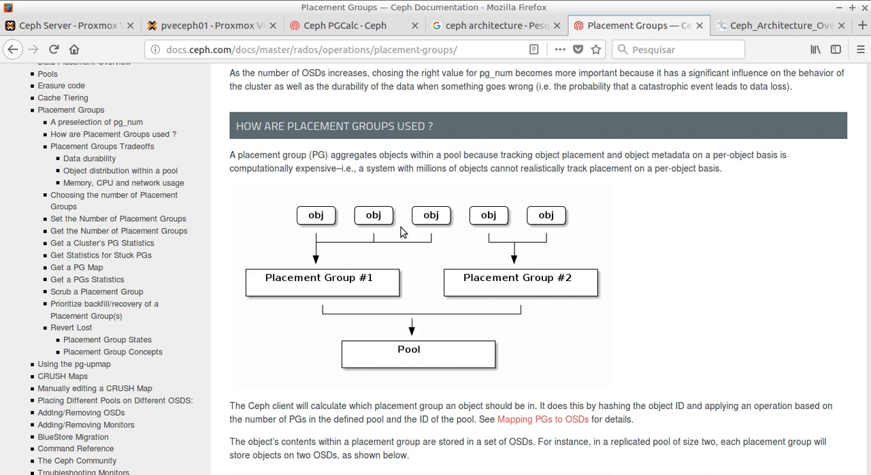
{"action": "scroll", "coordinate": [330, 298], "scroll_direction": "up", "scroll_amount": 5}
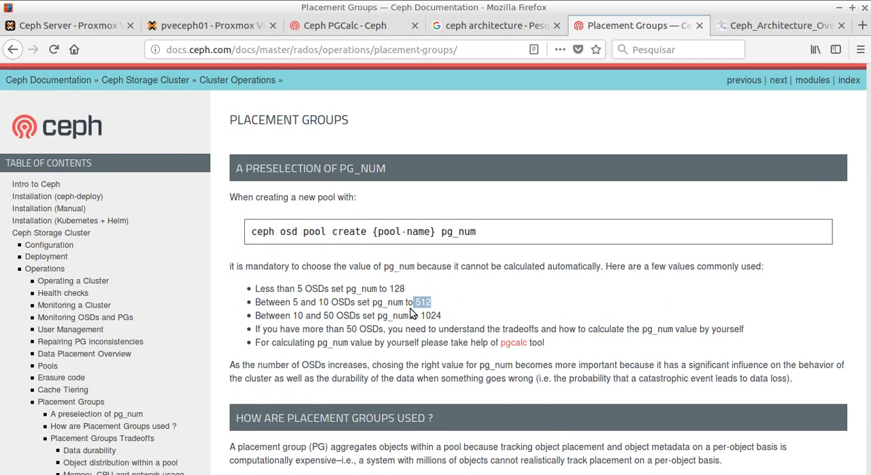
{"action": "left_click", "coordinate": [466, 316]}
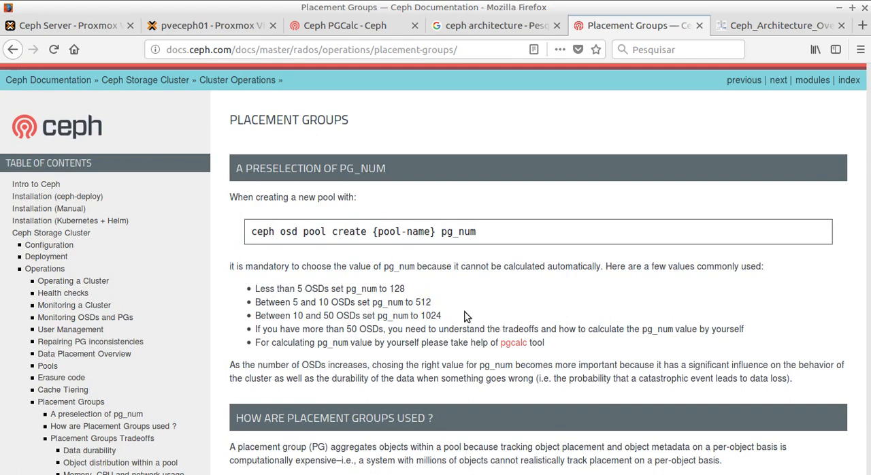
Step: Create the Ceph pool teste on pveceph01 with size 2, pg_num 128 and Add Storages enabled
{"action": "left_click", "coordinate": [183, 27]}
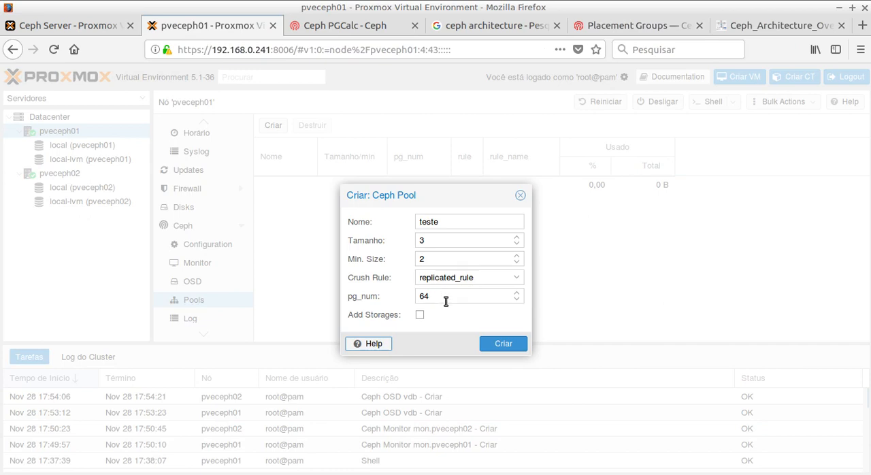
{"action": "double_click", "coordinate": [445, 298]}
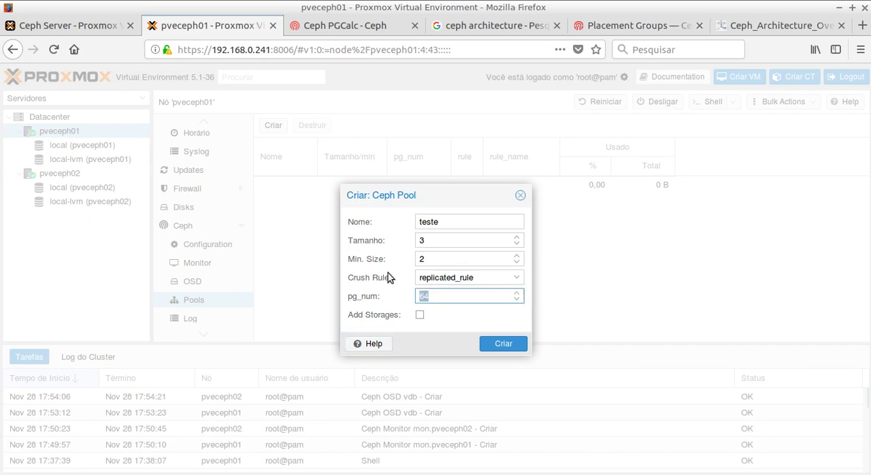
{"action": "left_click", "coordinate": [517, 243]}
{"action": "left_click", "coordinate": [446, 297]}
{"action": "key", "text": "ctrl+a"}
{"action": "type", "text": "128"}
{"action": "left_click", "coordinate": [419, 316]}
{"action": "left_click", "coordinate": [419, 319]}
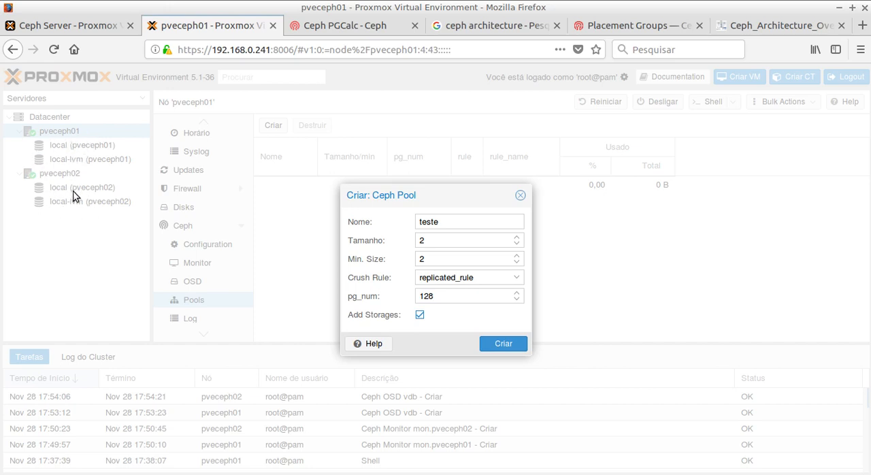
{"action": "left_click", "coordinate": [500, 347]}
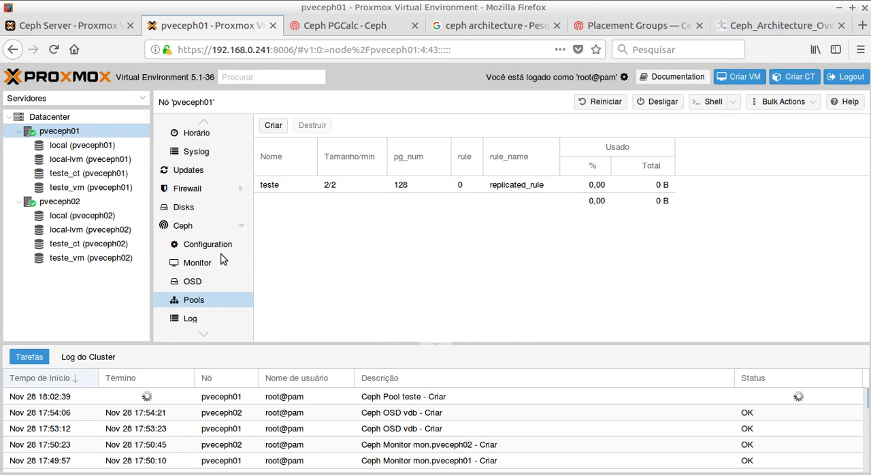
Step: Inspect the teste_ct and teste_vm storages on node pveceph02
{"action": "left_click", "coordinate": [64, 250]}
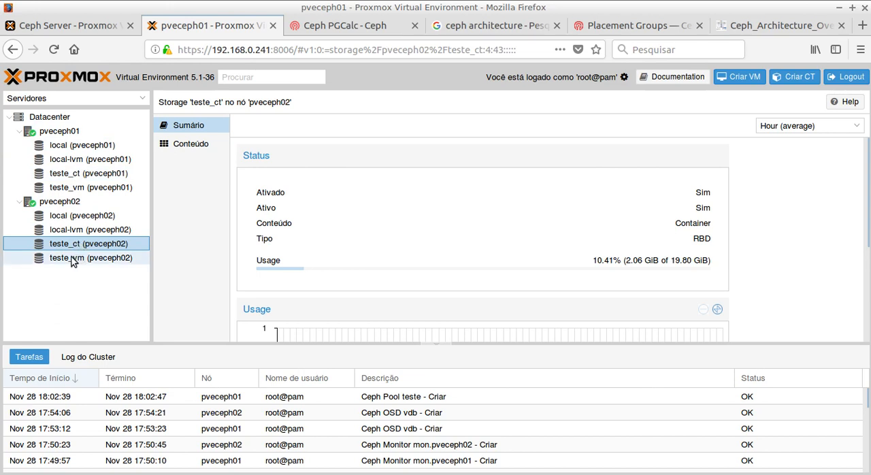
{"action": "left_click", "coordinate": [76, 263]}
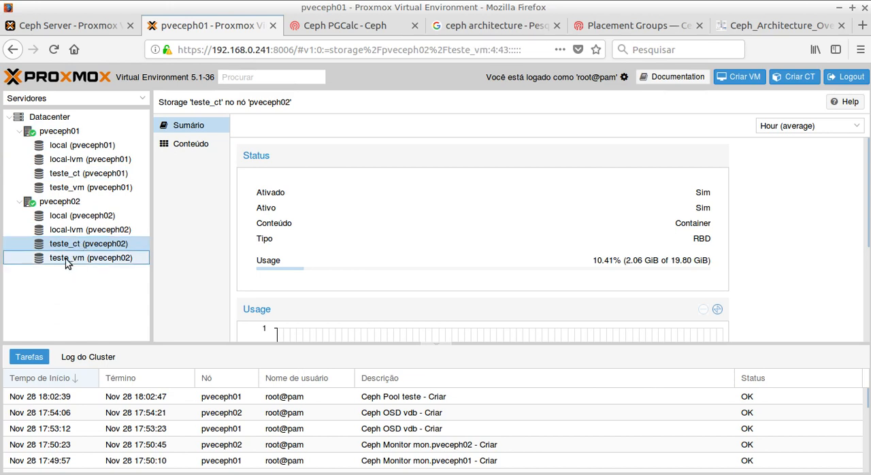
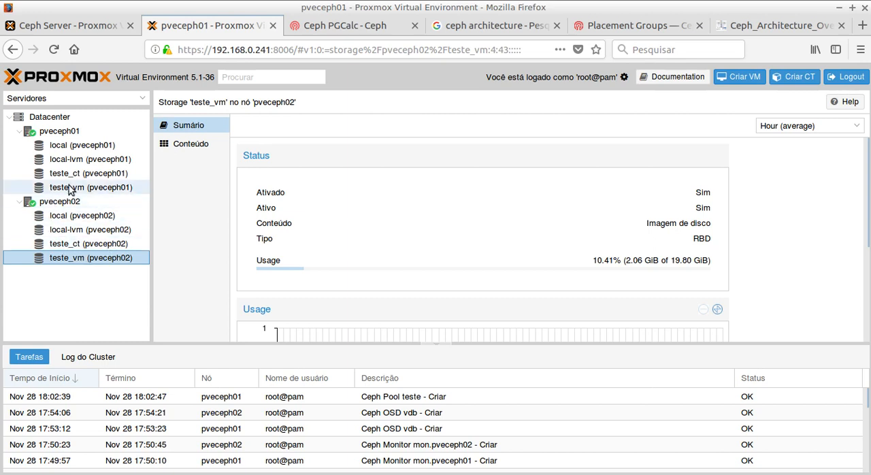
Step: Add an RBD (PVE) storage with ID teste2 on the pool teste for disk images at datacenter level
{"action": "left_click", "coordinate": [47, 120]}
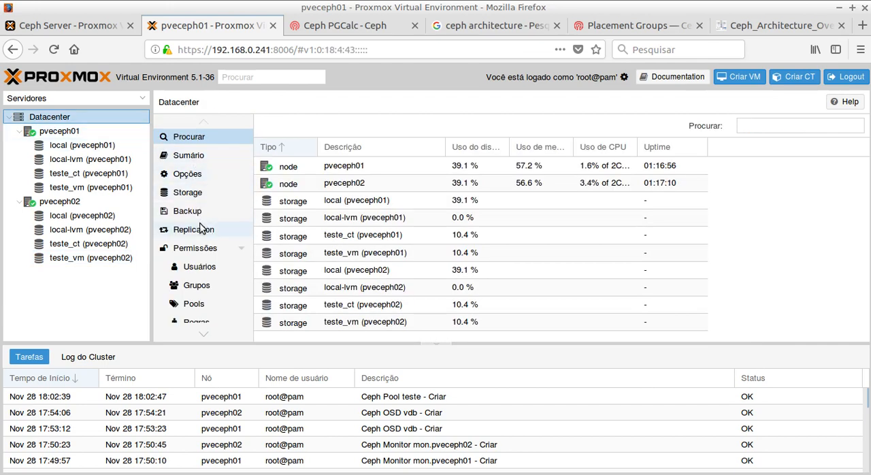
{"action": "left_click", "coordinate": [194, 192]}
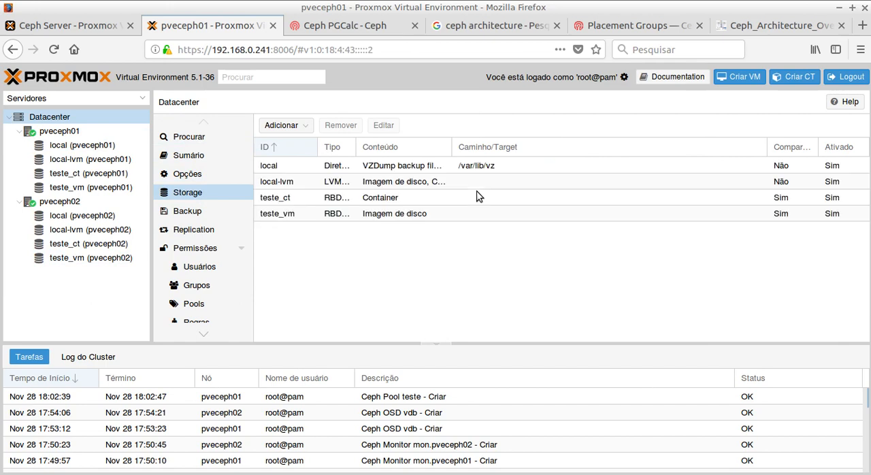
{"action": "left_click", "coordinate": [288, 128]}
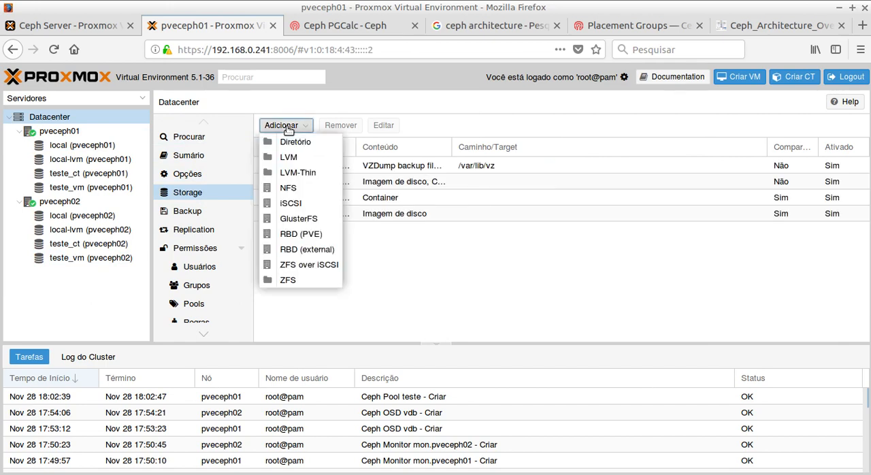
{"action": "left_click", "coordinate": [308, 239]}
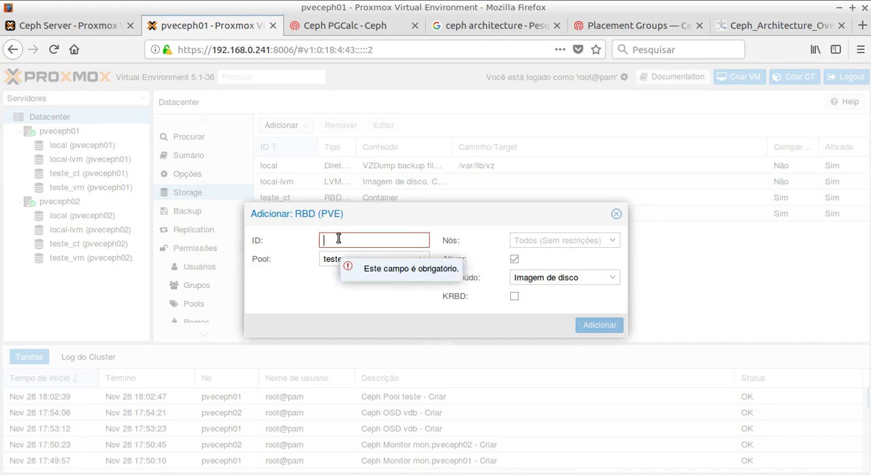
{"action": "type", "text": "teste"}
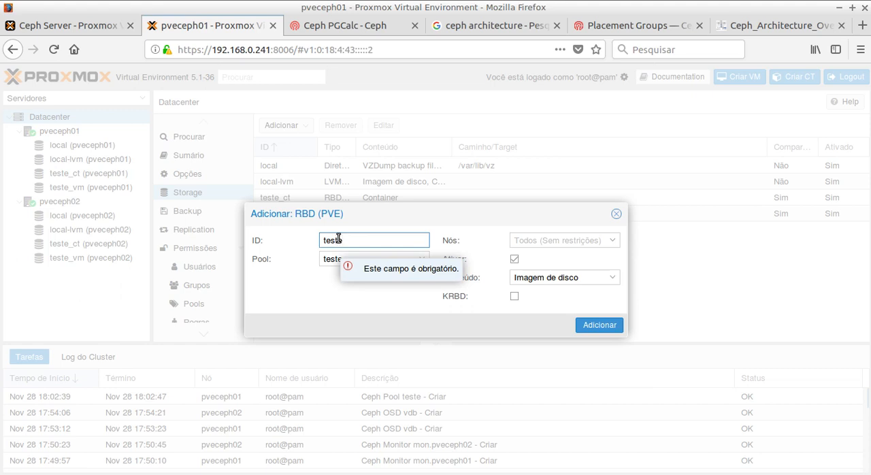
{"action": "type", "text": "2"}
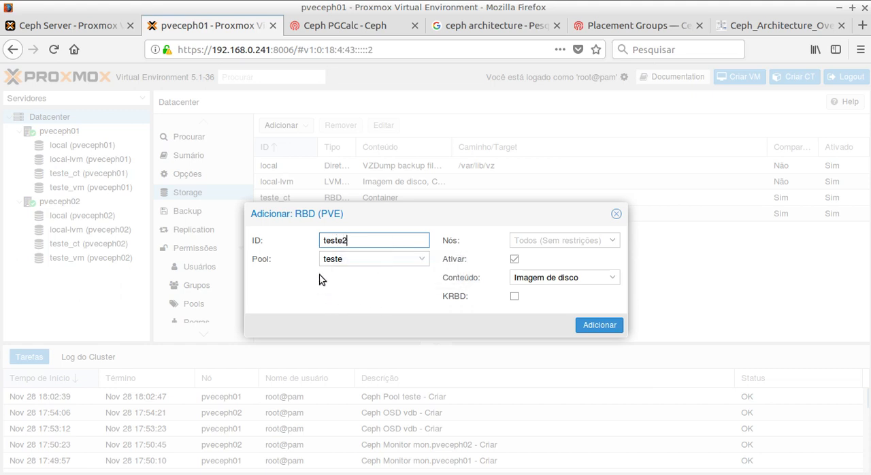
{"action": "left_click", "coordinate": [422, 260]}
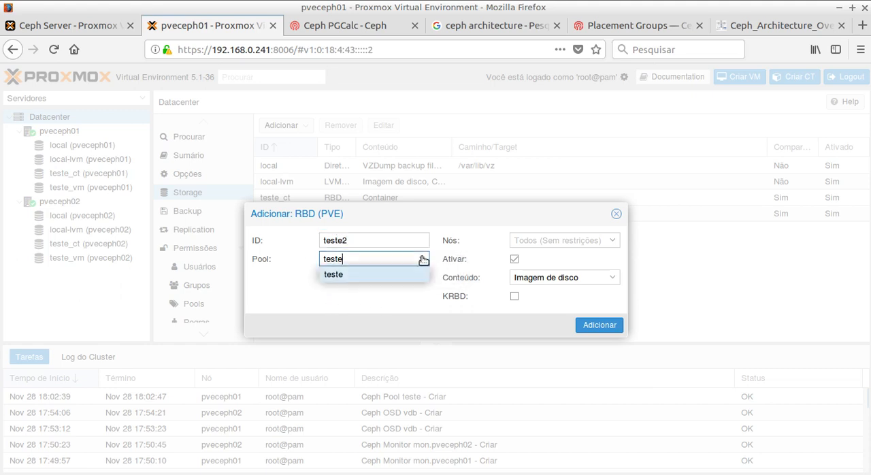
{"action": "left_click", "coordinate": [422, 259]}
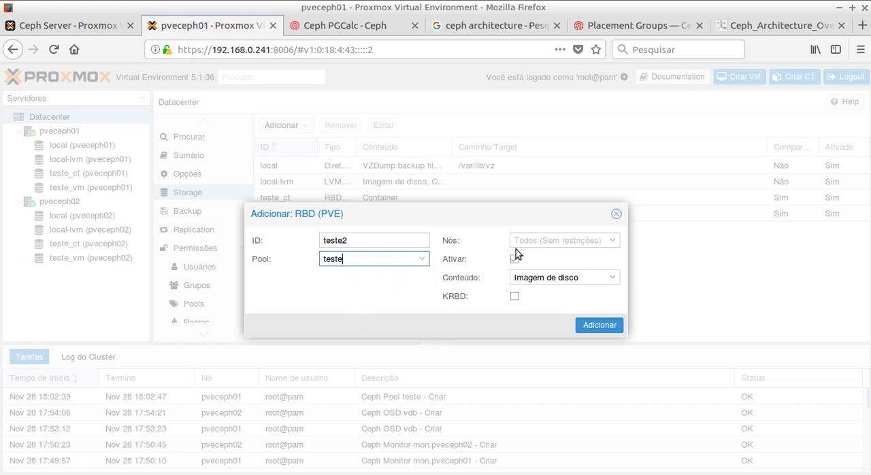
{"action": "left_click", "coordinate": [598, 324]}
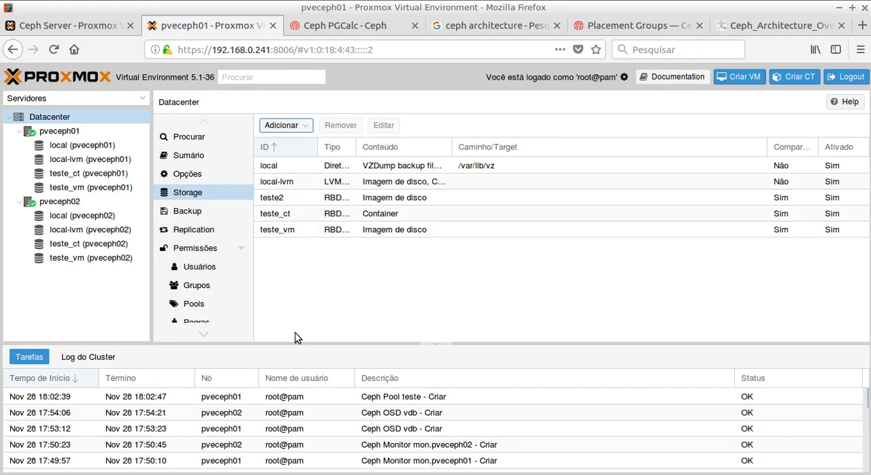
{"action": "left_click", "coordinate": [270, 199]}
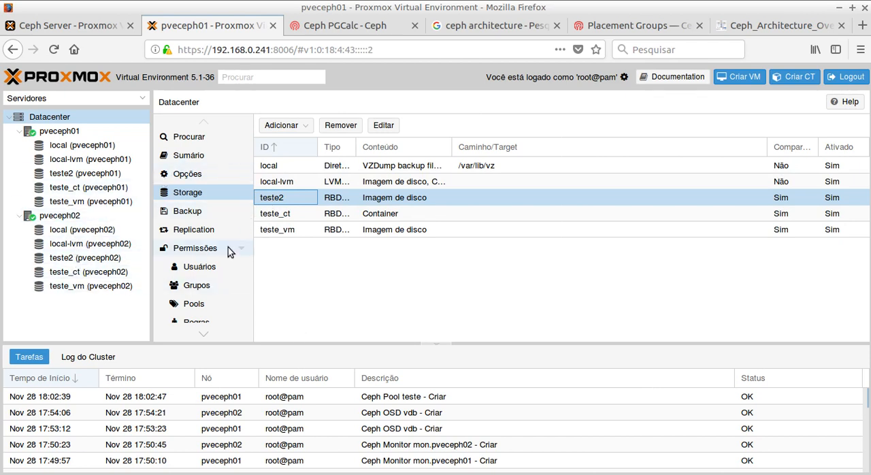
Step: Review the Ceph health, monitor, OSD, PG and performance status of node pveceph01, and read its Ceph log
{"action": "left_click", "coordinate": [54, 132]}
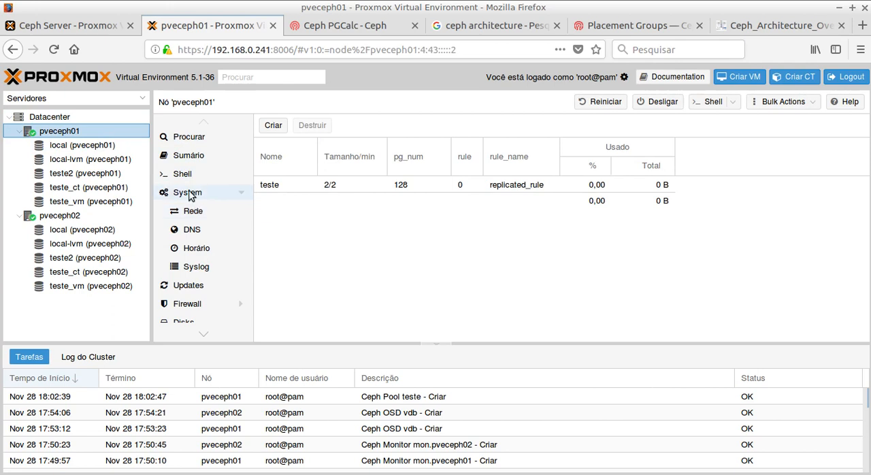
{"action": "left_click", "coordinate": [238, 196]}
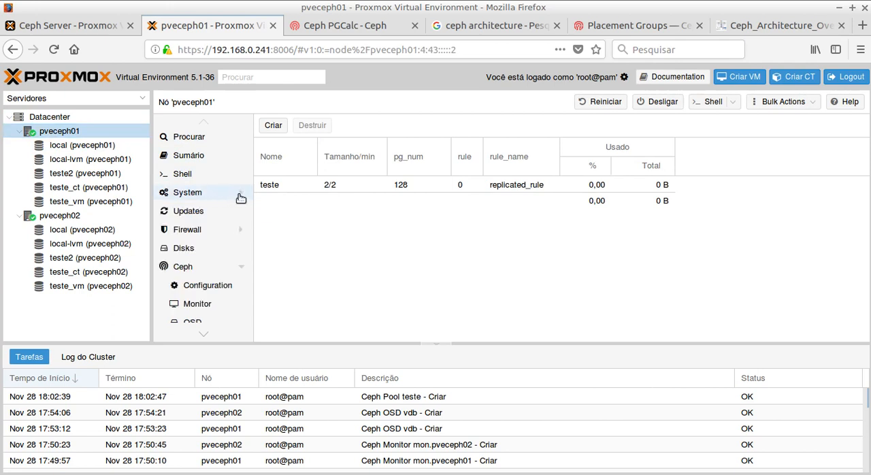
{"action": "left_click", "coordinate": [181, 265]}
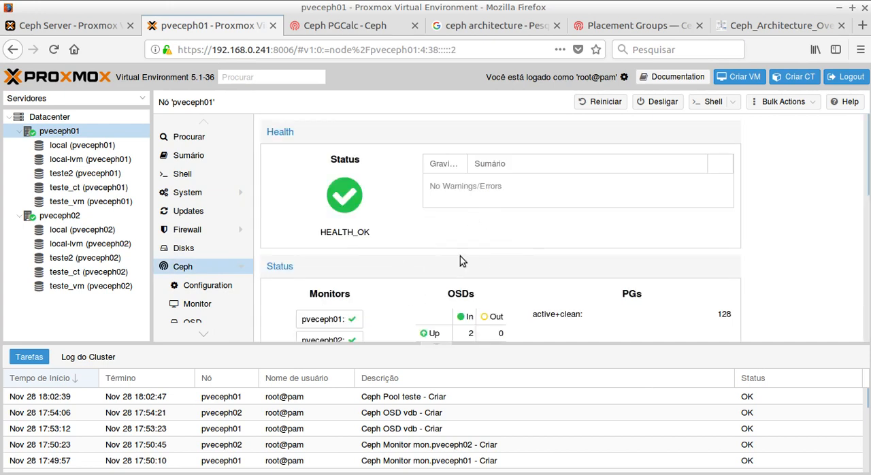
{"action": "scroll", "coordinate": [436, 259], "scroll_direction": "down", "scroll_amount": 3}
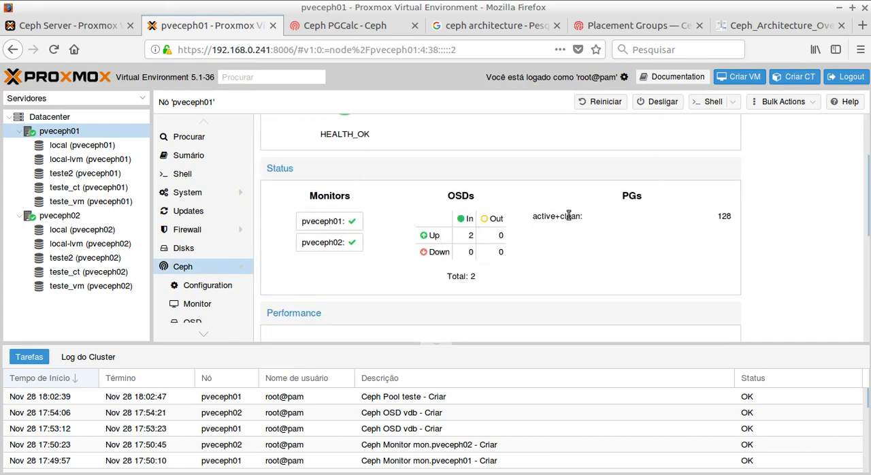
{"action": "double_click", "coordinate": [638, 198]}
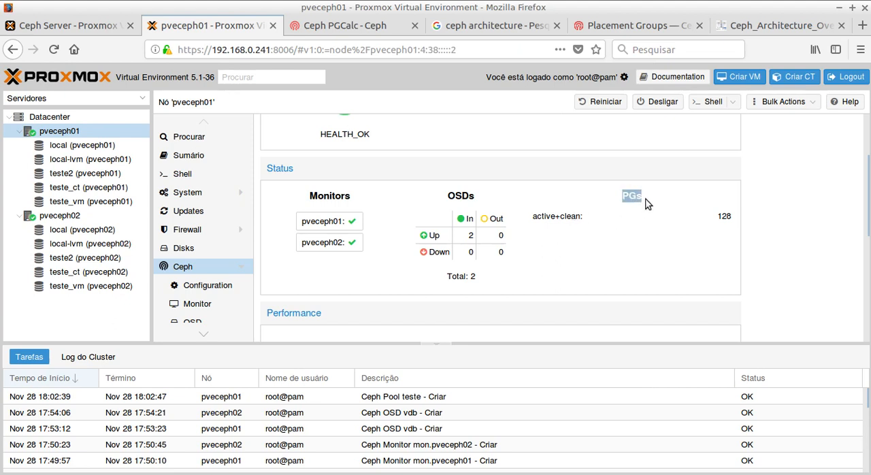
{"action": "left_click", "coordinate": [727, 216]}
{"action": "scroll", "coordinate": [559, 219], "scroll_direction": "down", "scroll_amount": 1}
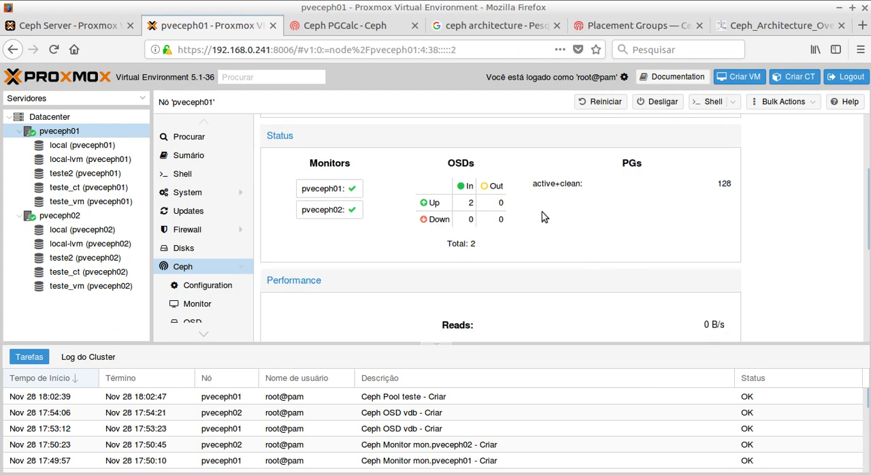
{"action": "scroll", "coordinate": [539, 214], "scroll_direction": "down", "scroll_amount": 3}
{"action": "scroll", "coordinate": [572, 271], "scroll_direction": "down", "scroll_amount": 2}
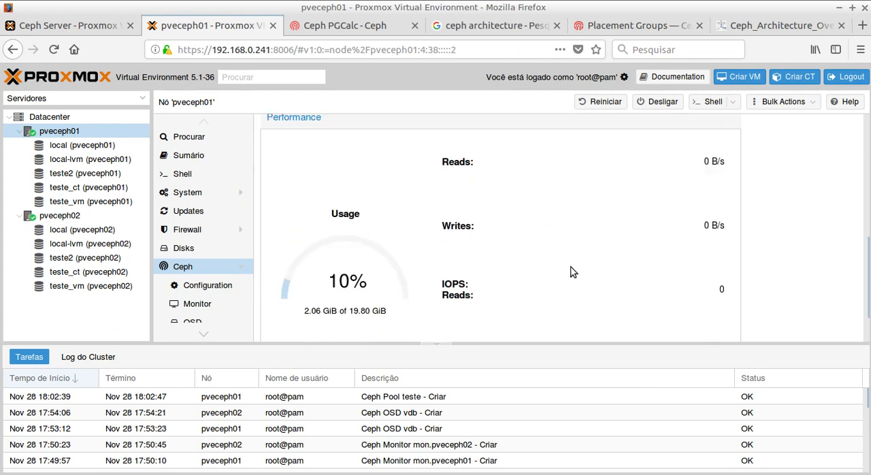
{"action": "scroll", "coordinate": [572, 271], "scroll_direction": "up", "scroll_amount": 5}
{"action": "scroll", "coordinate": [571, 271], "scroll_direction": "up", "scroll_amount": 2}
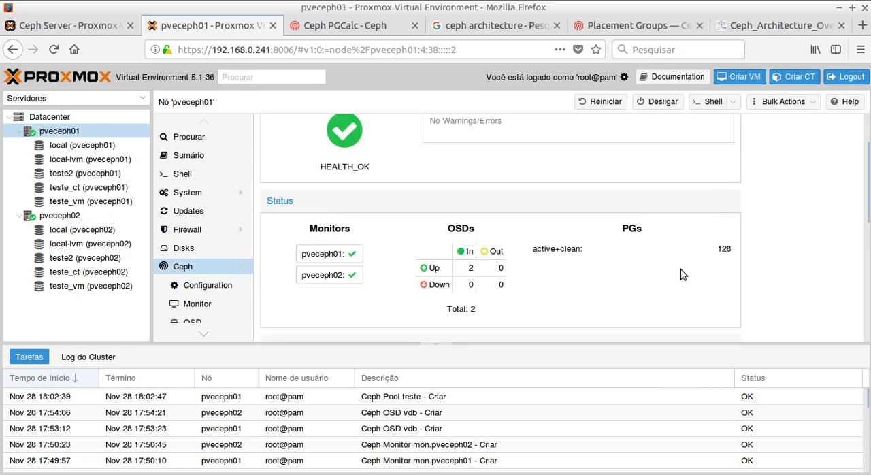
{"action": "scroll", "coordinate": [643, 267], "scroll_direction": "down", "scroll_amount": 7}
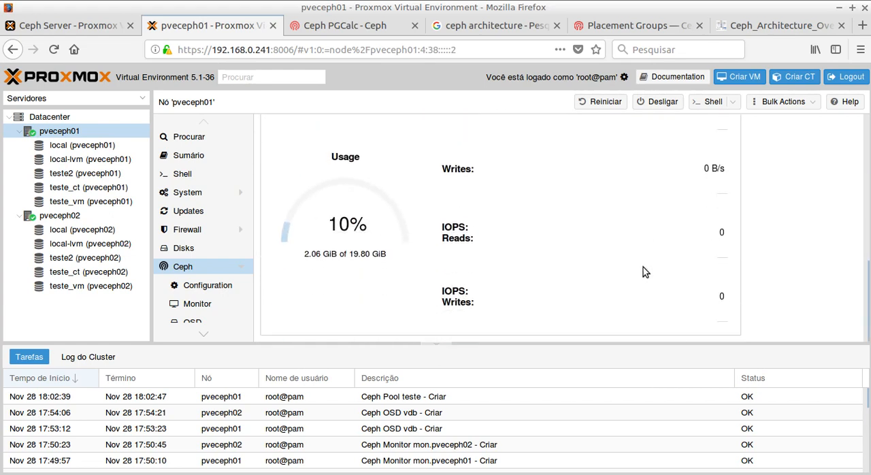
{"action": "scroll", "coordinate": [585, 269], "scroll_direction": "up", "scroll_amount": 8}
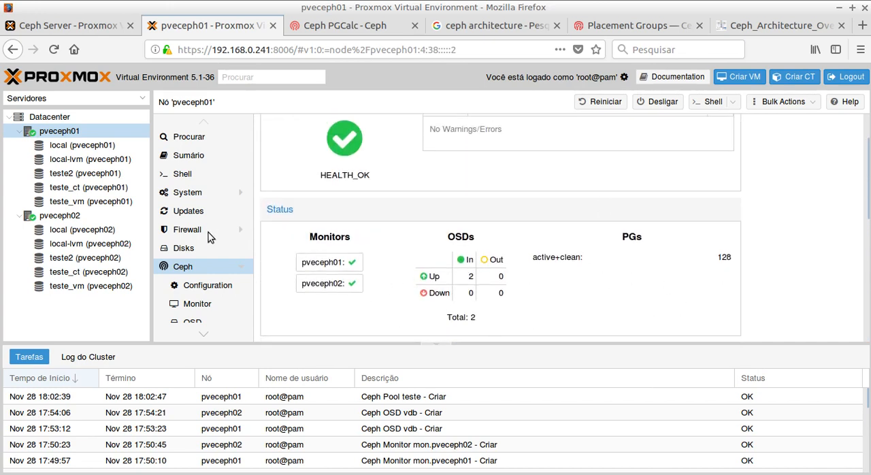
{"action": "scroll", "coordinate": [194, 269], "scroll_direction": "down", "scroll_amount": 3}
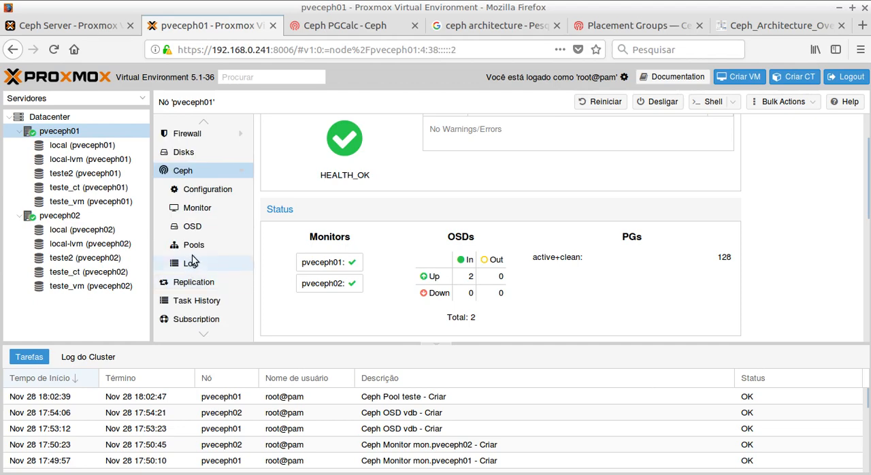
{"action": "left_click", "coordinate": [192, 264]}
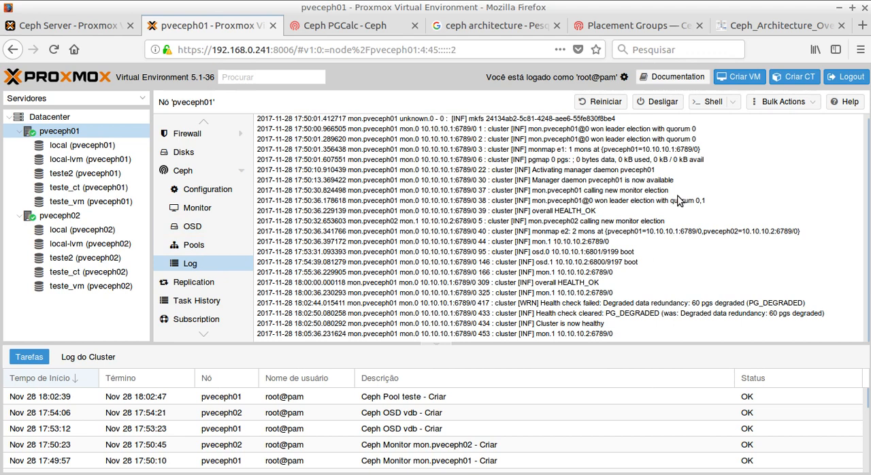
Step: Create a Ceph pool named peformance on pveceph01 with size 2, min. size 2 and pg_num 64, without adding storages
{"action": "left_click", "coordinate": [202, 251]}
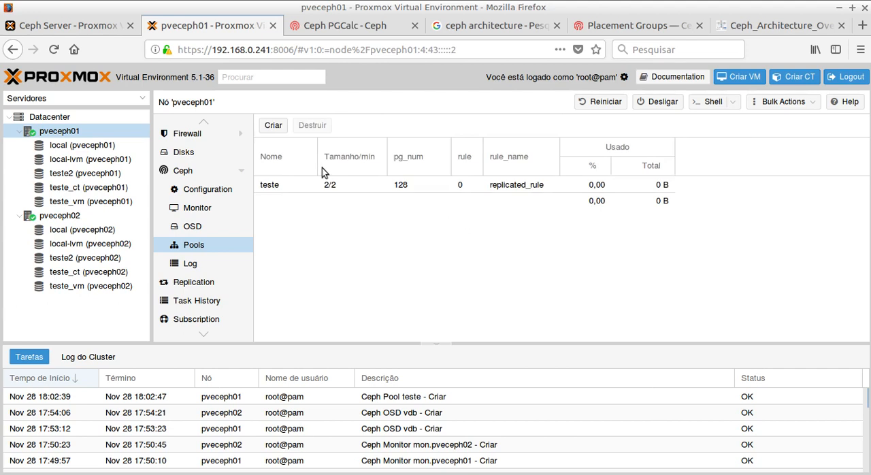
{"action": "left_click", "coordinate": [281, 127]}
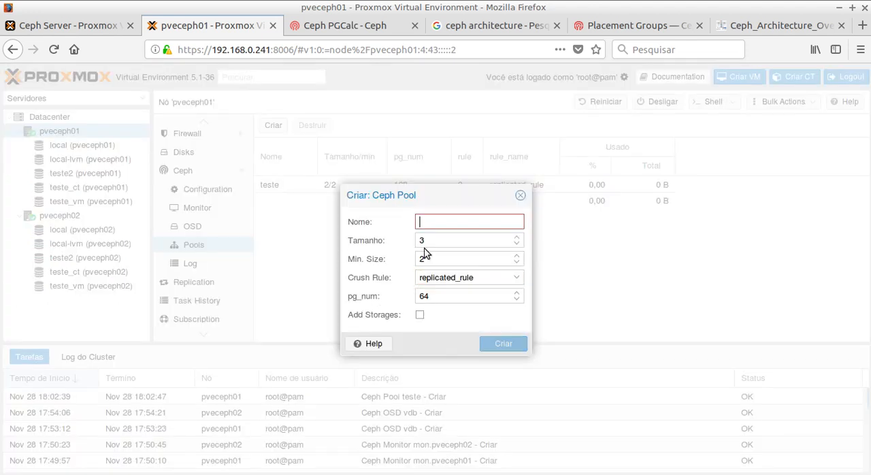
{"action": "type", "text": "pe"}
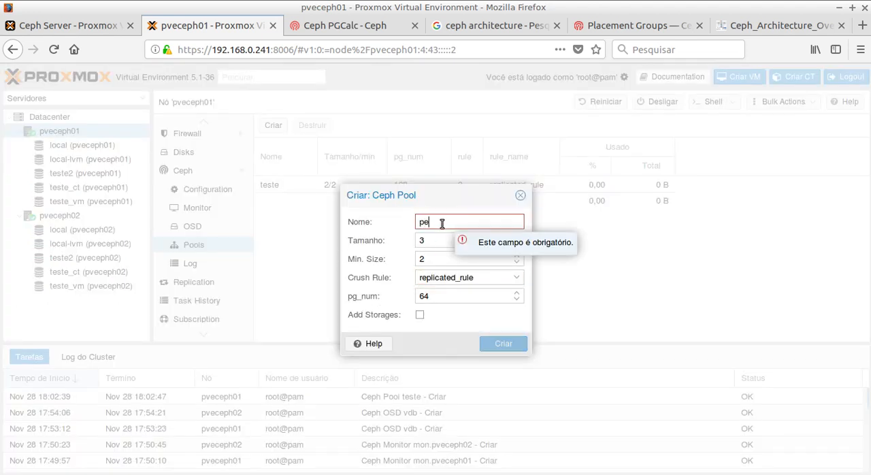
{"action": "type", "text": "formance"}
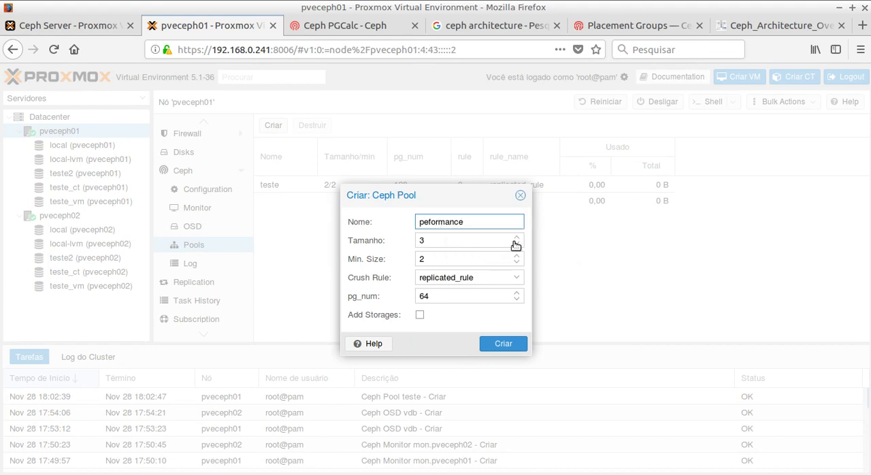
{"action": "left_click", "coordinate": [517, 245]}
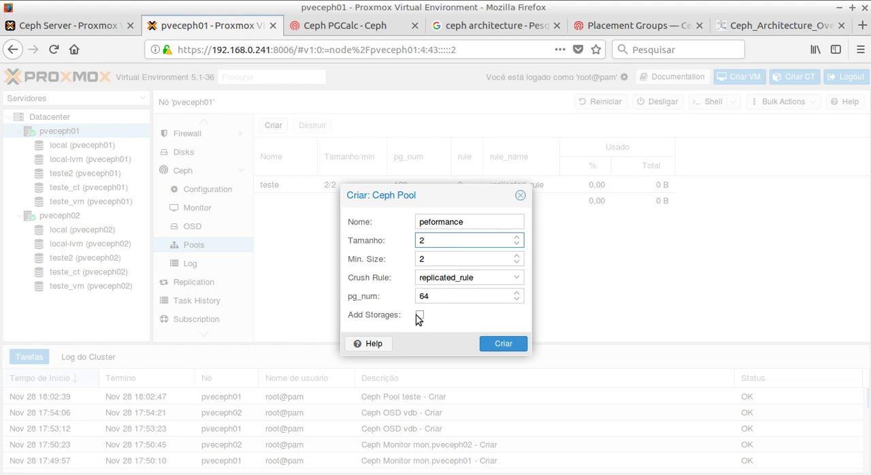
{"action": "left_click", "coordinate": [500, 344]}
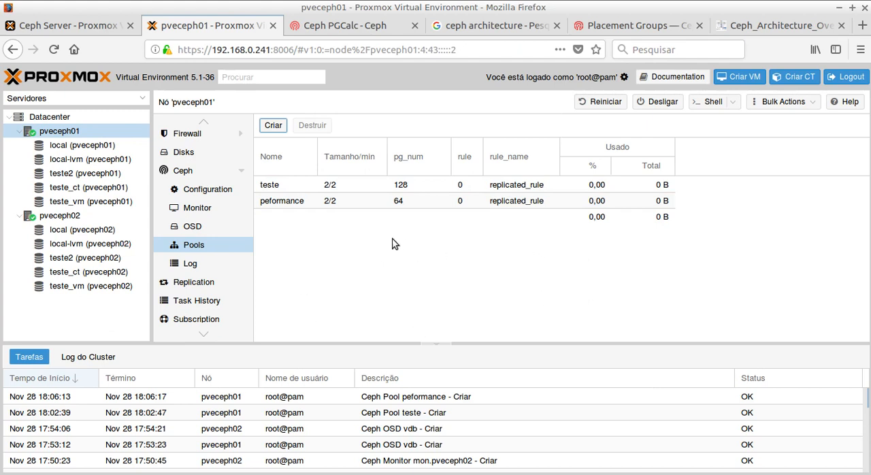
{"action": "left_click", "coordinate": [278, 201]}
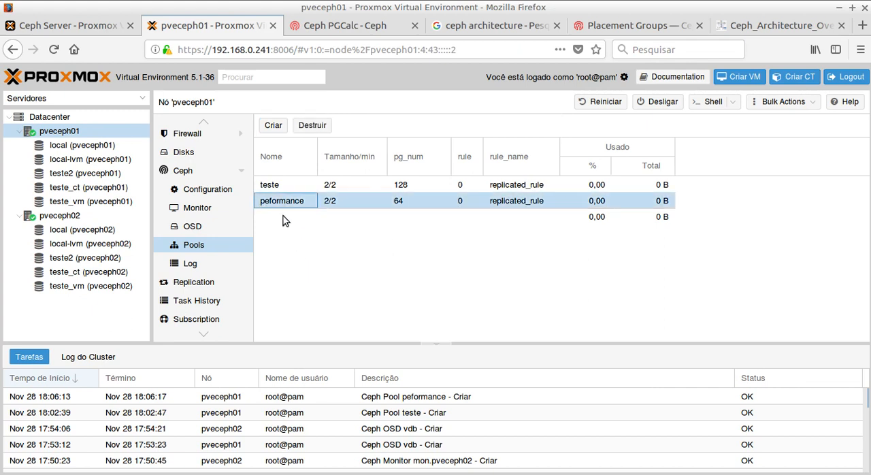
Step: Switch to the terminal session on pveceph01 and clear its output
{"action": "key", "text": "alt+Tab"}
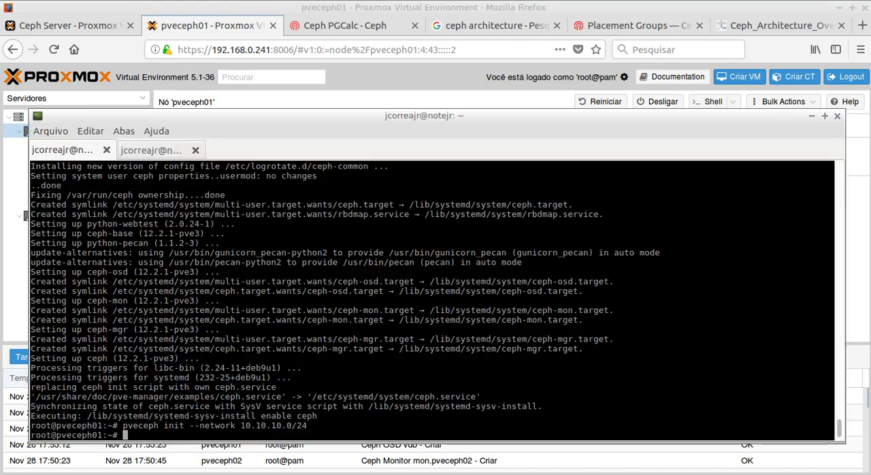
{"action": "type", "text": "clear"}
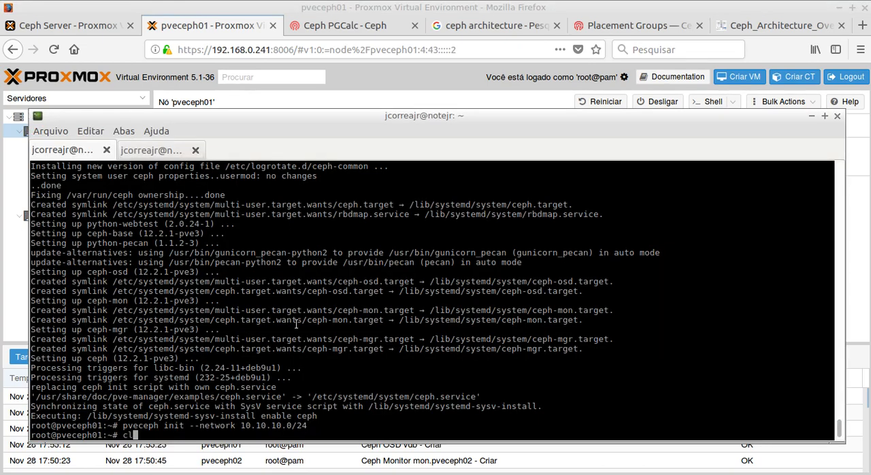
{"action": "key", "text": "Return"}
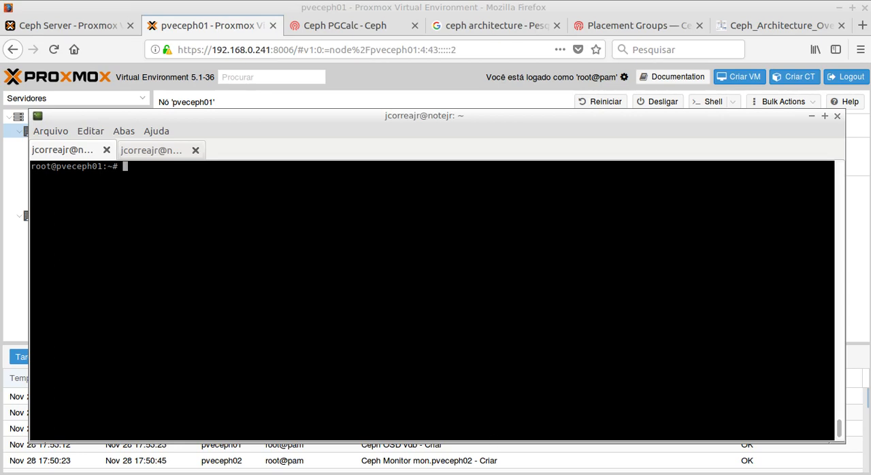
Step: Copy the command "rados -p POOL bench 10 write --no-cleanup" from the notes artigo_storage_distribuido.txt to the pveceph01 shell prompt
{"action": "key", "text": "alt+Tab"}
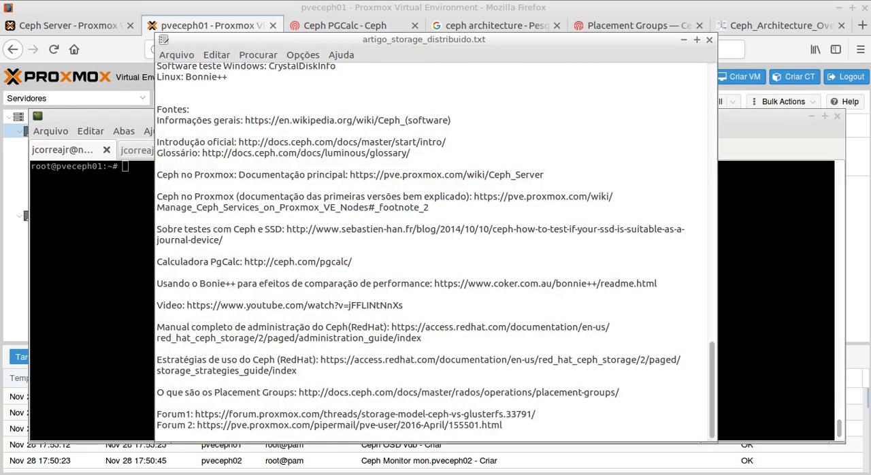
{"action": "scroll", "coordinate": [334, 290], "scroll_direction": "up", "scroll_amount": 10}
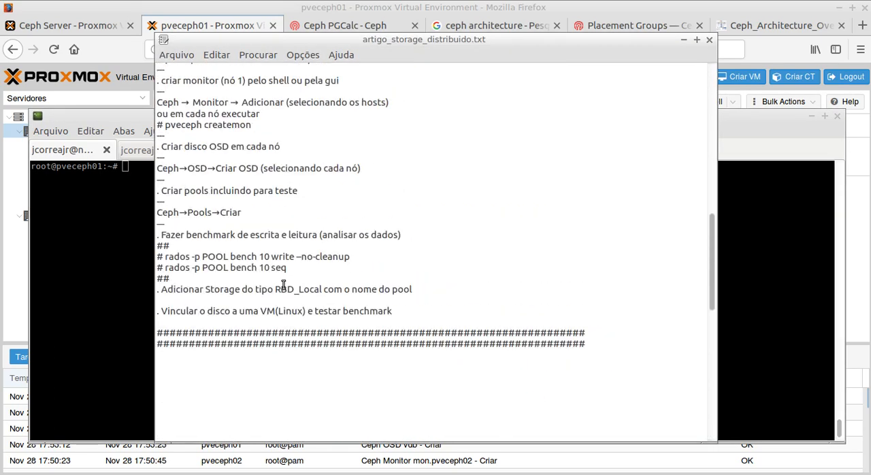
{"action": "left_click_drag", "start_coordinate": [165, 257], "coordinate": [350, 257]}
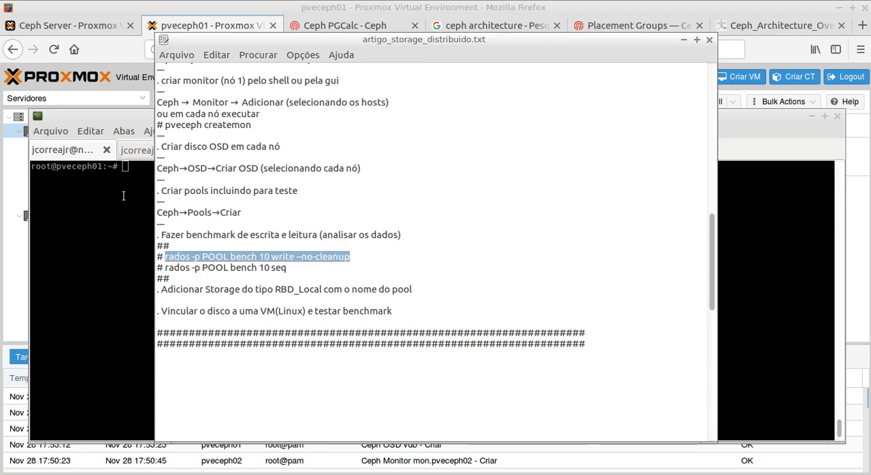
{"action": "left_click", "coordinate": [125, 195]}
{"action": "middle_click", "coordinate": [125, 196]}
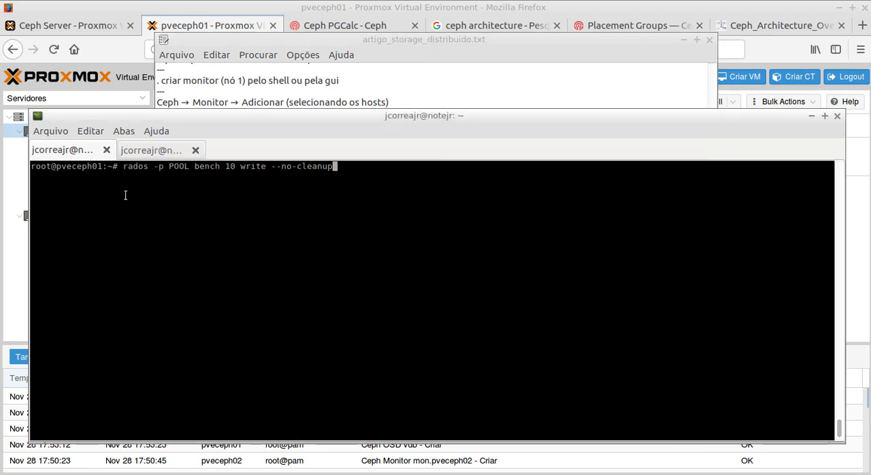
Step: Replace POOL with performance in the command and try to run "rados -p performance bench 10 write --no-cleanup"
{"action": "key", "text": "Left"}
{"action": "key", "text": "Left"}
{"action": "key", "text": "Left"}
{"action": "key", "text": "Left"}
{"action": "key", "text": "Left"}
{"action": "key", "text": "Left"}
{"action": "key", "text": "Left"}
{"action": "key", "text": "Left"}
{"action": "key", "text": "Left"}
{"action": "key", "text": "Left"}
{"action": "key", "text": "Left"}
{"action": "key", "text": "Left"}
{"action": "key", "text": "Left"}
{"action": "key", "text": "Left"}
{"action": "key", "text": "Left"}
{"action": "key", "text": "Left"}
{"action": "key", "text": "Left"}
{"action": "key", "text": "Left"}
{"action": "key", "text": "Left"}
{"action": "key", "text": "Left"}
{"action": "key", "text": "BackSpace"}
{"action": "key", "text": "BackSpace"}
{"action": "key", "text": "BackSpace"}
{"action": "key", "text": "BackSpace"}
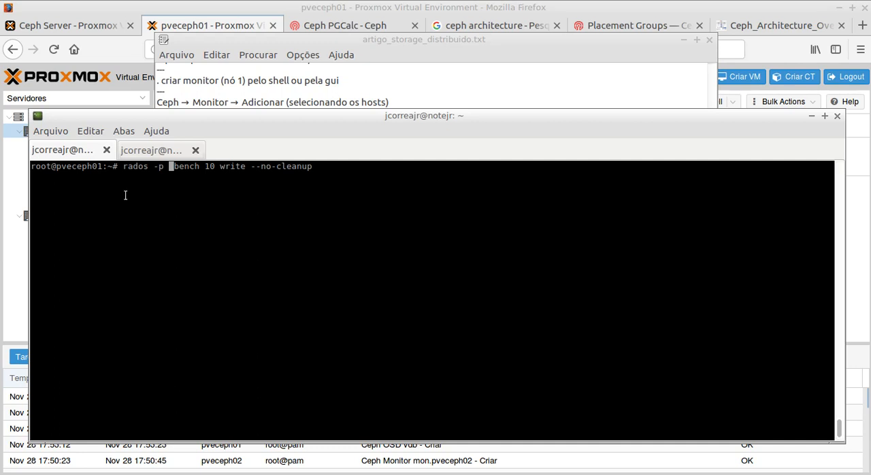
{"action": "left_click", "coordinate": [684, 41]}
{"action": "left_click_drag", "start_coordinate": [323, 116], "coordinate": [461, 221]}
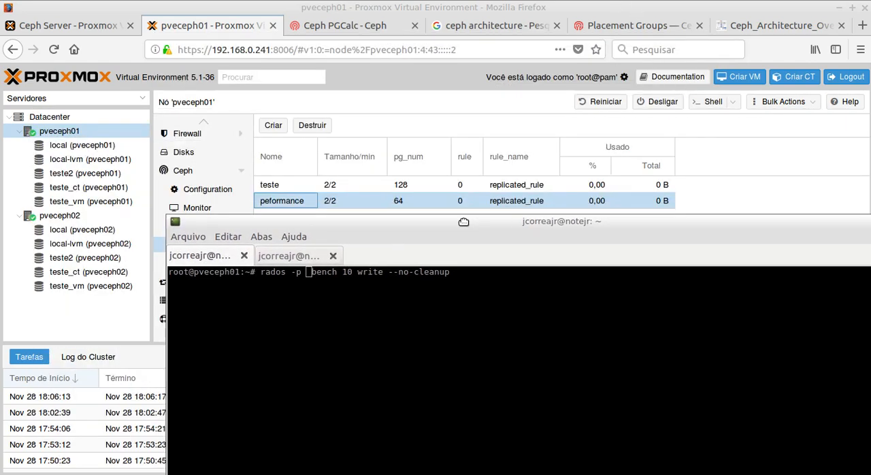
{"action": "type", "text": "performance"}
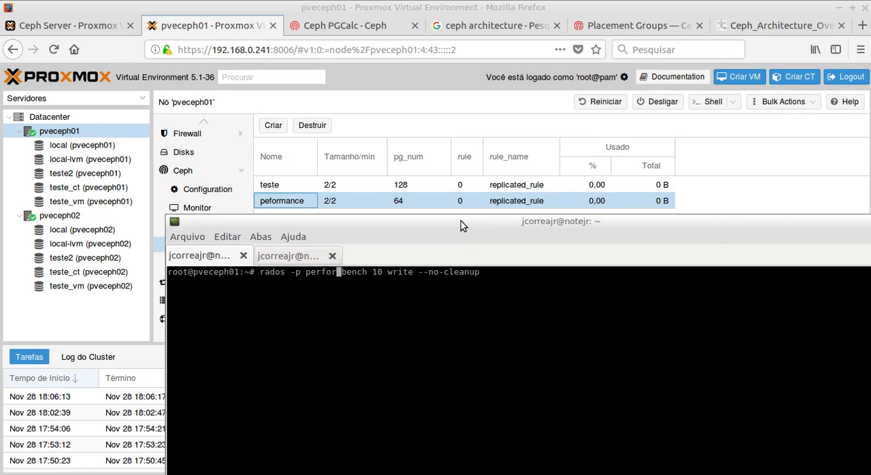
{"action": "key", "text": "Return"}
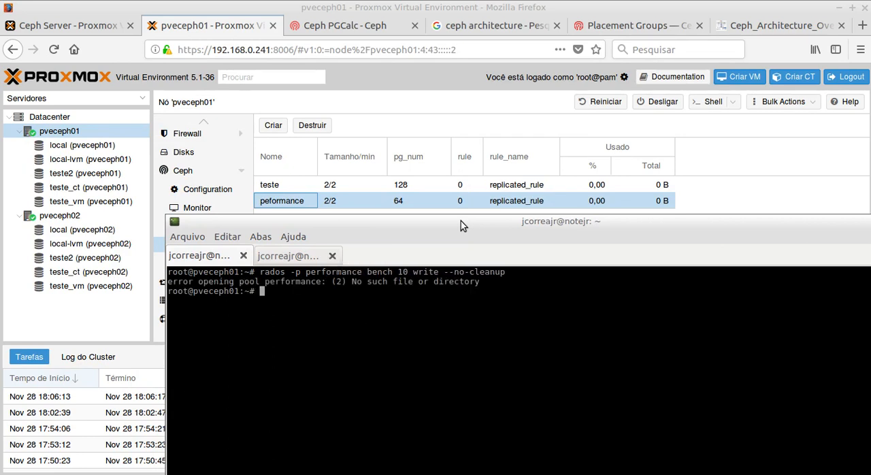
Step: Retry the rados write benchmark against the pool name performance, leaving the command unchanged
{"action": "key", "text": "Up"}
{"action": "key", "text": "Left"}
{"action": "key", "text": "Left"}
{"action": "key", "text": "Left"}
{"action": "key", "text": "Left"}
{"action": "key", "text": "Left"}
{"action": "key", "text": "Left"}
{"action": "key", "text": "Left"}
{"action": "key", "text": "Left"}
{"action": "key", "text": "Left"}
{"action": "key", "text": "Left"}
{"action": "key", "text": "Left"}
{"action": "key", "text": "Left"}
{"action": "key", "text": "Left"}
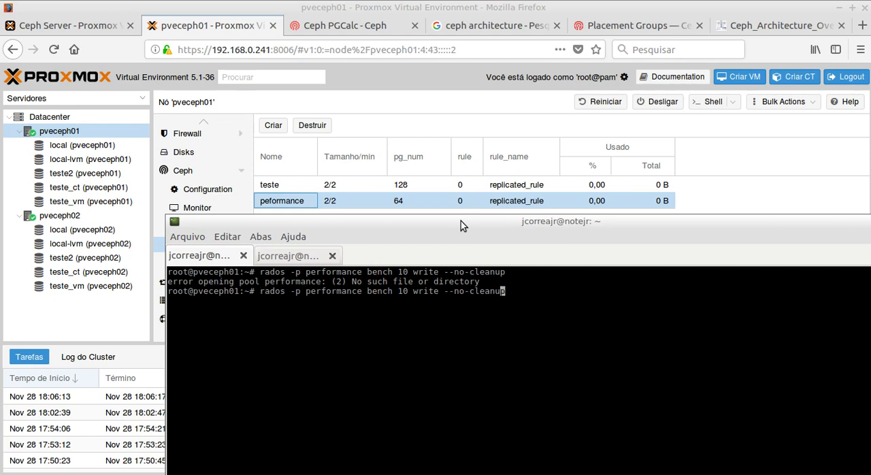
{"action": "key", "text": "Left"}
{"action": "key", "text": "Left"}
{"action": "key", "text": "Left"}
{"action": "key", "text": "Left"}
{"action": "key", "text": "Left"}
{"action": "key", "text": "Left"}
{"action": "key", "text": "Left"}
{"action": "key", "text": "Left"}
{"action": "key", "text": "Left"}
{"action": "key", "text": "Left"}
{"action": "key", "text": "Left"}
{"action": "key", "text": "Left"}
{"action": "key", "text": "Left"}
{"action": "key", "text": "Left"}
{"action": "key", "text": "Left"}
{"action": "key", "text": "Left"}
{"action": "key", "text": "Left"}
{"action": "key", "text": "Left"}
{"action": "key", "text": "Left"}
{"action": "key", "text": "Left"}
{"action": "key", "text": "Left"}
{"action": "key", "text": "Left"}
{"action": "key", "text": "Left"}
{"action": "key", "text": "Left"}
{"action": "key", "text": "Return"}
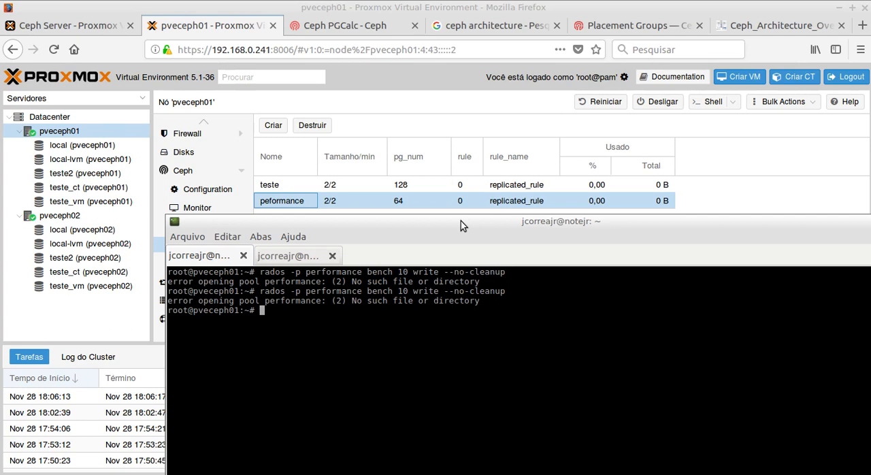
Step: Change the pool name in the recalled command to teste and run "rados -p teste bench 10 write --no-cleanup"
{"action": "key", "text": "Up"}
{"action": "key", "text": "Left"}
{"action": "key", "text": "Left"}
{"action": "key", "text": "Left"}
{"action": "key", "text": "Left"}
{"action": "key", "text": "Left"}
{"action": "key", "text": "Left"}
{"action": "key", "text": "Left"}
{"action": "key", "text": "Left"}
{"action": "key", "text": "Left"}
{"action": "key", "text": "Left"}
{"action": "key", "text": "Left"}
{"action": "key", "text": "Left"}
{"action": "key", "text": "Left"}
{"action": "key", "text": "Left"}
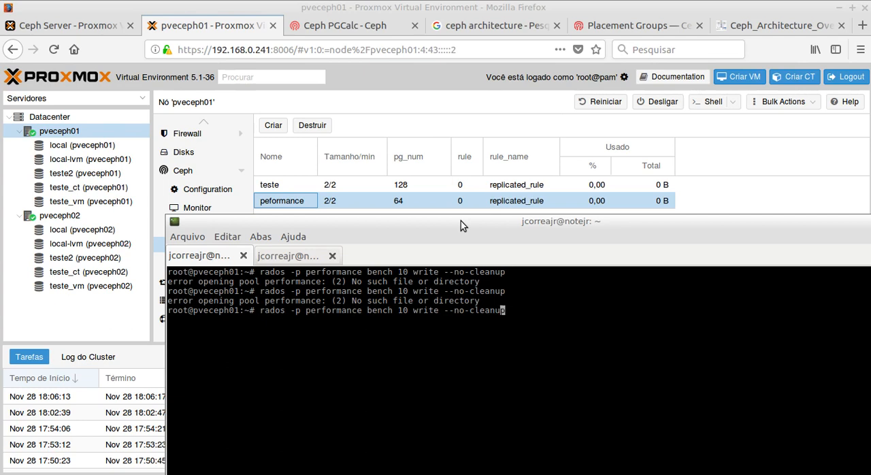
{"action": "key", "text": "Left"}
{"action": "key", "text": "Left"}
{"action": "key", "text": "Left"}
{"action": "key", "text": "Left"}
{"action": "key", "text": "Left"}
{"action": "key", "text": "Left"}
{"action": "key", "text": "Left"}
{"action": "key", "text": "Left"}
{"action": "key", "text": "Left"}
{"action": "key", "text": "Left"}
{"action": "key", "text": "Left"}
{"action": "key", "text": "Left"}
{"action": "key", "text": "Left"}
{"action": "key", "text": "Left"}
{"action": "key", "text": "BackSpace"}
{"action": "key", "text": "BackSpace"}
{"action": "key", "text": "BackSpace"}
{"action": "key", "text": "BackSpace"}
{"action": "key", "text": "BackSpace"}
{"action": "key", "text": "BackSpace"}
{"action": "key", "text": "BackSpace"}
{"action": "key", "text": "BackSpace"}
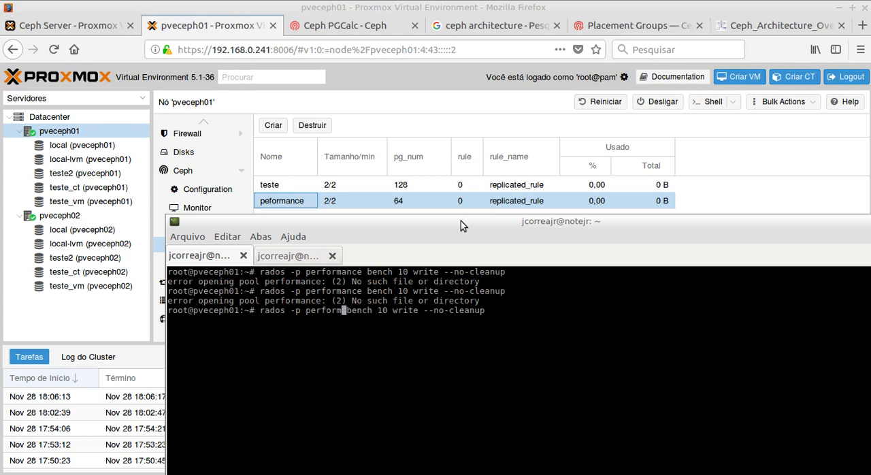
{"action": "key", "text": "BackSpace"}
{"action": "key", "text": "BackSpace"}
{"action": "key", "text": "BackSpace"}
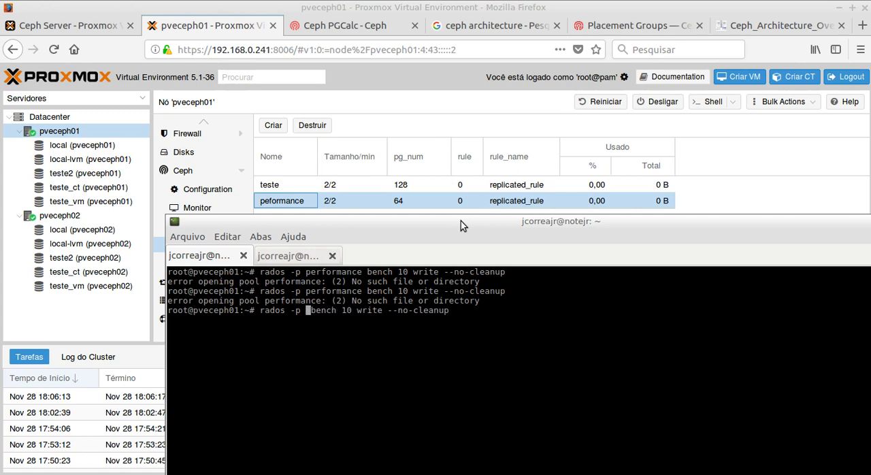
{"action": "type", "text": "teste"}
{"action": "key", "text": "Return"}
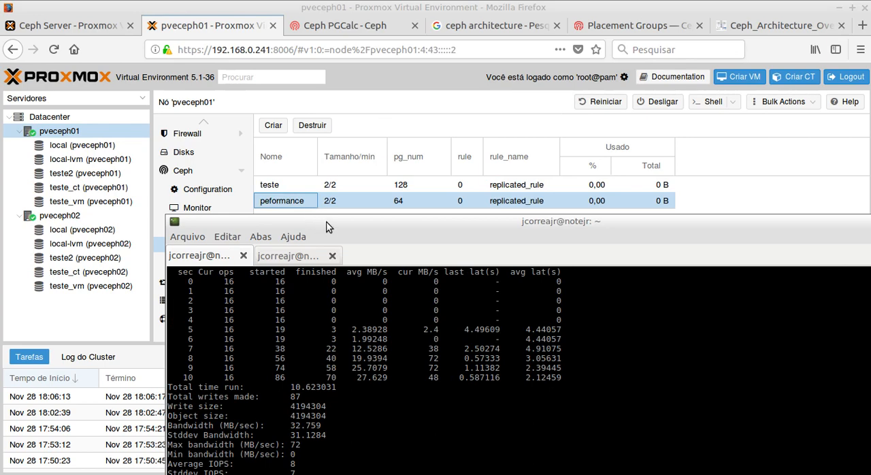
Step: Examine the write benchmark output for pool teste, including per-second throughput, maximum bandwidth, IOPS and latency
{"action": "left_click_drag", "start_coordinate": [327, 227], "coordinate": [304, 123]}
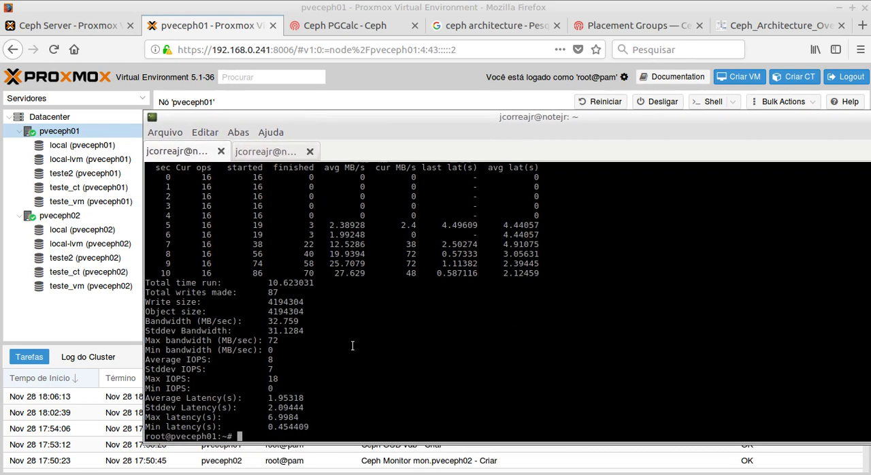
{"action": "scroll", "coordinate": [353, 346], "scroll_direction": "up", "scroll_amount": 3}
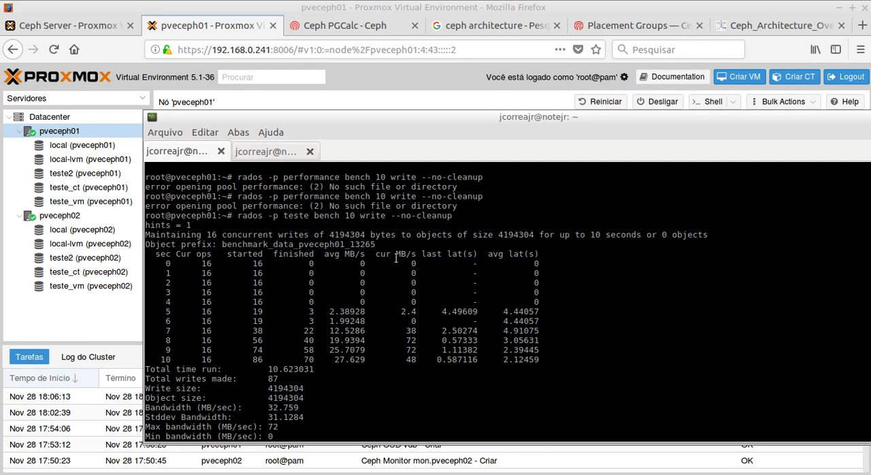
{"action": "scroll", "coordinate": [385, 334], "scroll_direction": "down", "scroll_amount": 3}
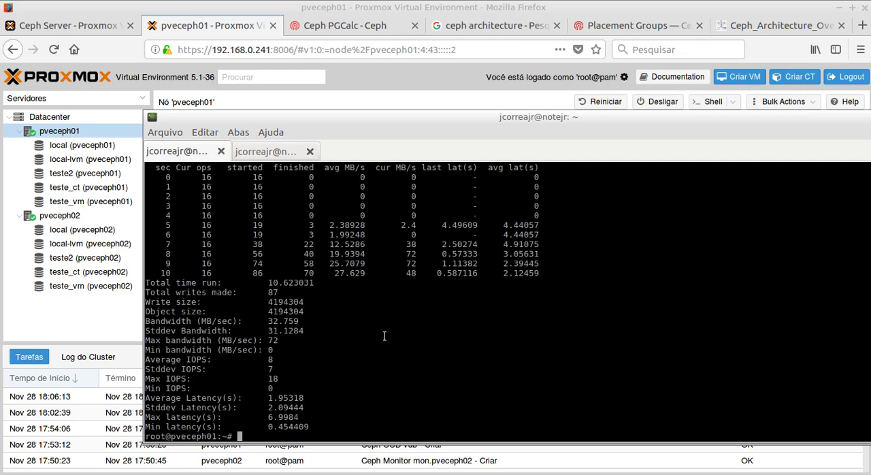
{"action": "scroll", "coordinate": [385, 336], "scroll_direction": "up", "scroll_amount": 4}
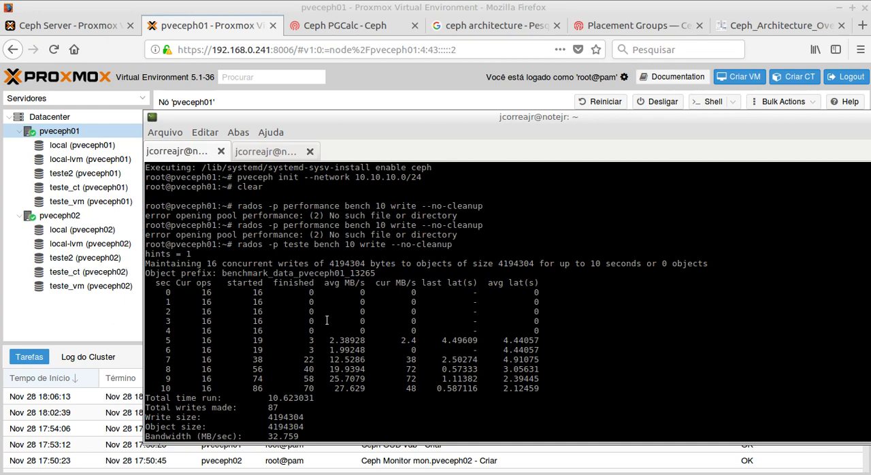
{"action": "scroll", "coordinate": [327, 320], "scroll_direction": "down", "scroll_amount": 2}
{"action": "scroll", "coordinate": [340, 309], "scroll_direction": "down", "scroll_amount": 2}
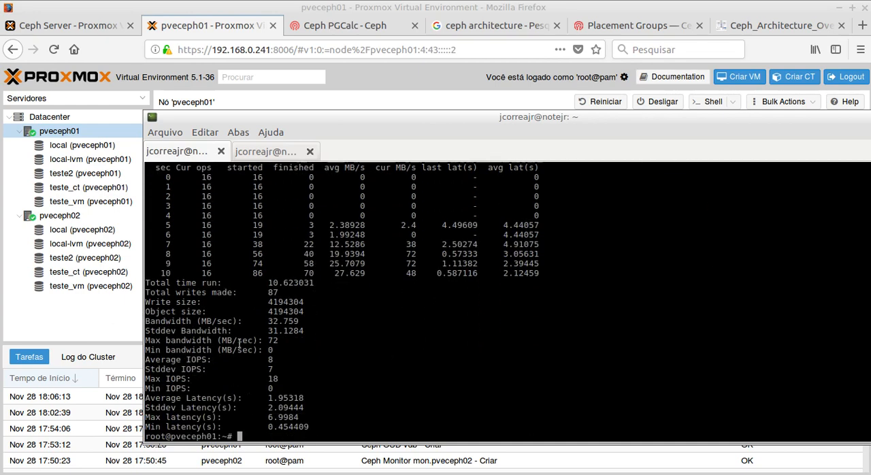
{"action": "triple_click", "coordinate": [283, 340]}
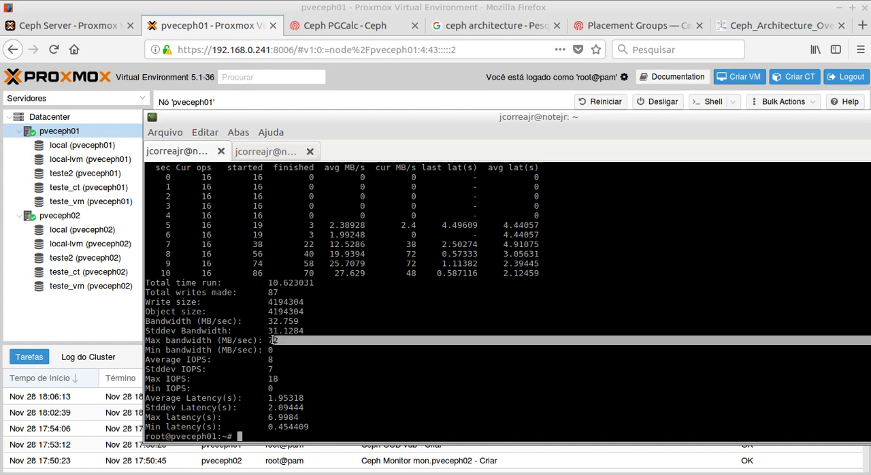
{"action": "left_click", "coordinate": [275, 341]}
{"action": "double_click", "coordinate": [273, 340]}
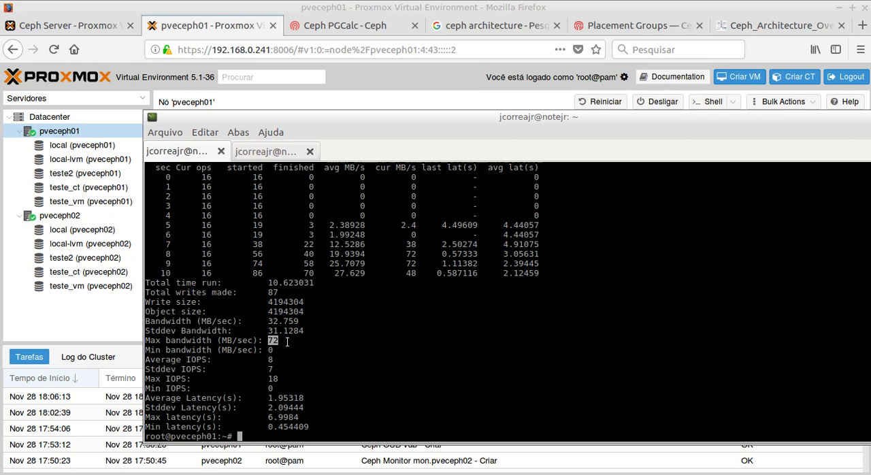
{"action": "scroll", "coordinate": [362, 364], "scroll_direction": "up", "scroll_amount": 2}
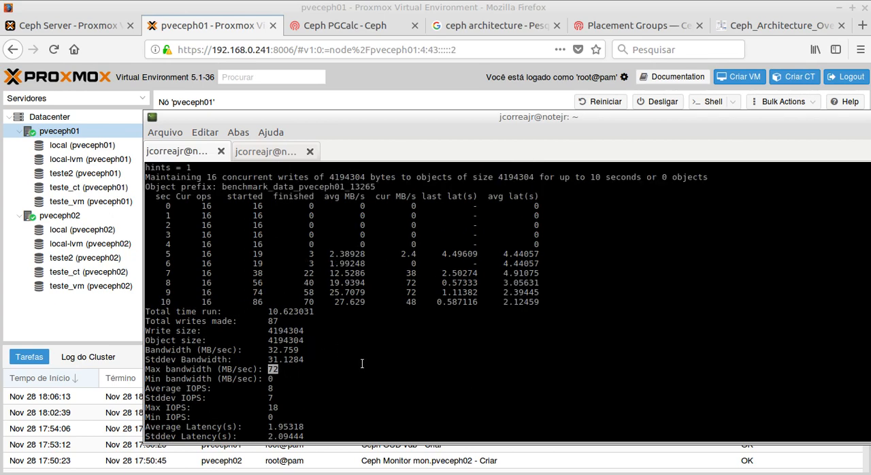
{"action": "scroll", "coordinate": [362, 364], "scroll_direction": "up", "scroll_amount": 2}
{"action": "scroll", "coordinate": [362, 364], "scroll_direction": "down", "scroll_amount": 4}
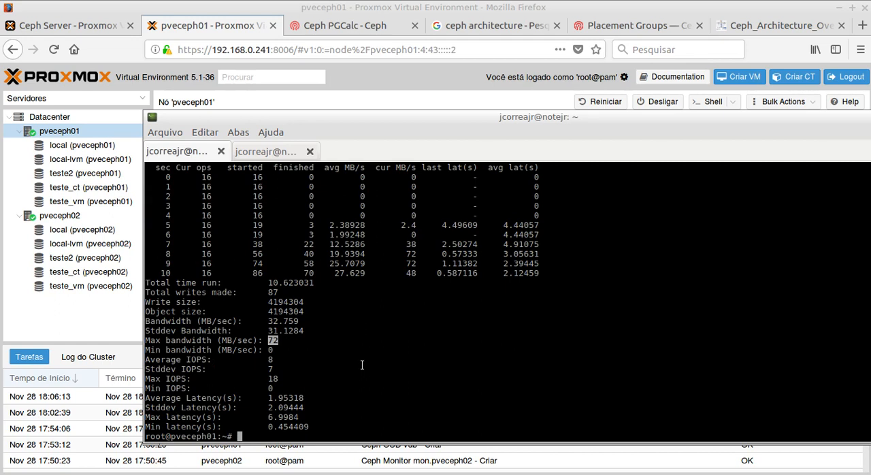
{"action": "left_click", "coordinate": [362, 365]}
Step: Review the executed write benchmark command for pool teste together with its timing and throughput table
{"action": "scroll", "coordinate": [306, 366], "scroll_direction": "up", "scroll_amount": 3}
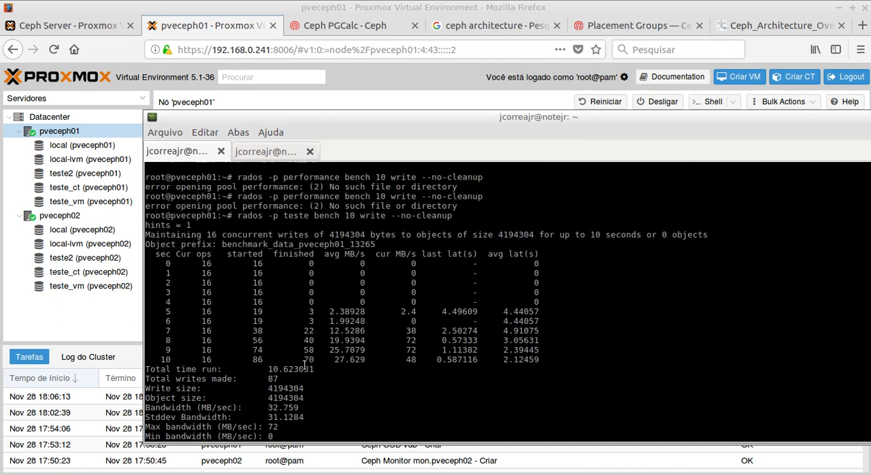
{"action": "scroll", "coordinate": [304, 366], "scroll_direction": "up", "scroll_amount": 2}
{"action": "left_click_drag", "start_coordinate": [237, 273], "coordinate": [453, 273]}
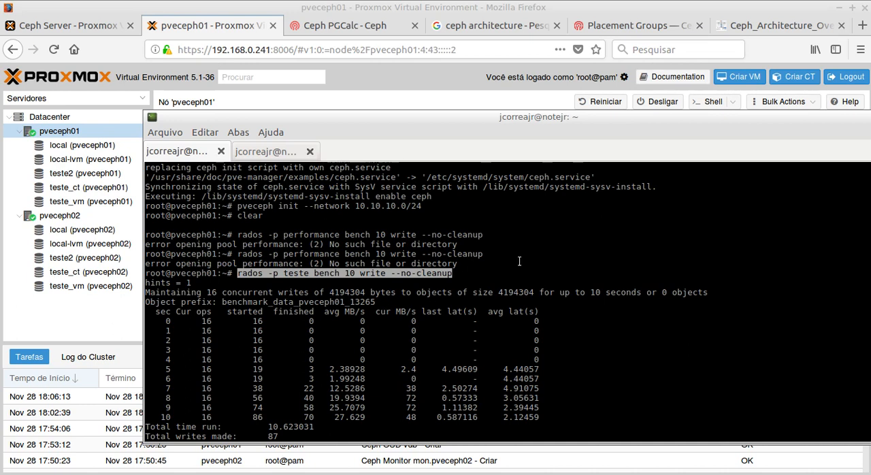
{"action": "left_click", "coordinate": [491, 276]}
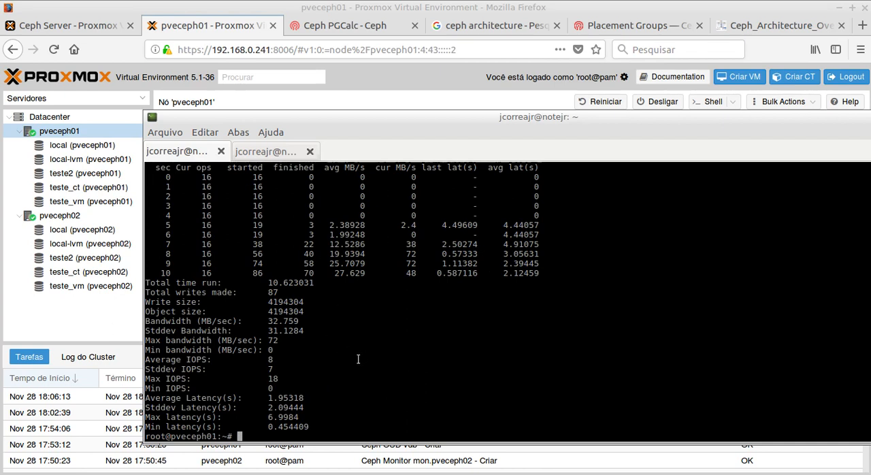
{"action": "scroll", "coordinate": [326, 362], "scroll_direction": "up", "scroll_amount": 4}
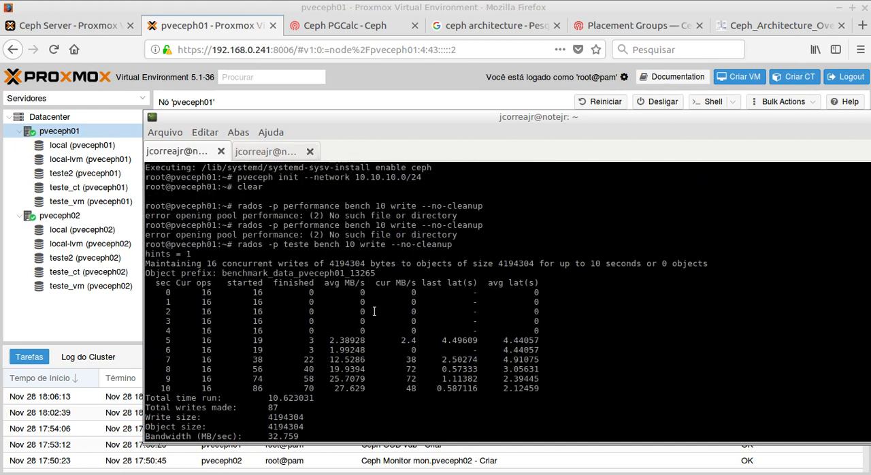
{"action": "scroll", "coordinate": [374, 311], "scroll_direction": "down", "scroll_amount": 3}
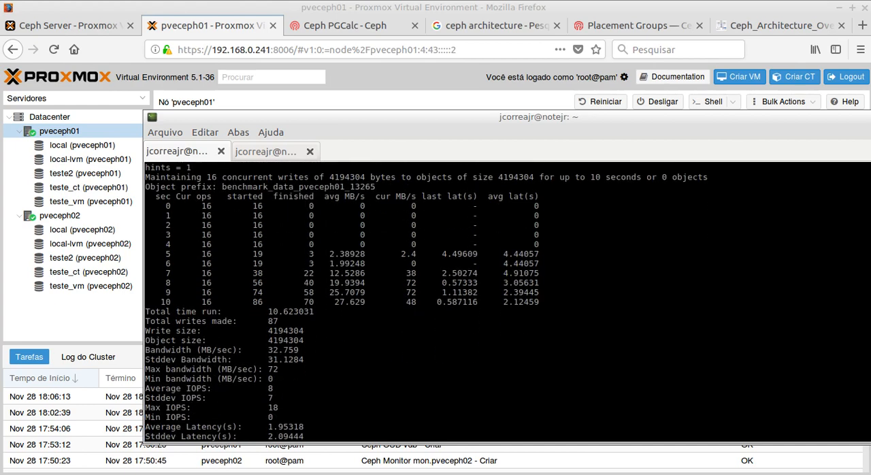
Step: Check the read benchmark command in the notes and run "rados -p teste bench 10 seq" on pveceph01
{"action": "key", "text": "alt+Tab"}
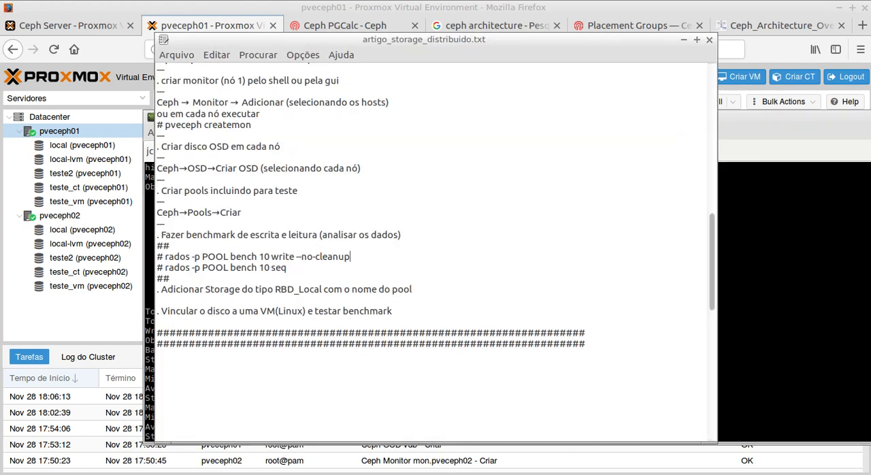
{"action": "key", "text": "alt+Tab"}
{"action": "key", "text": "Up"}
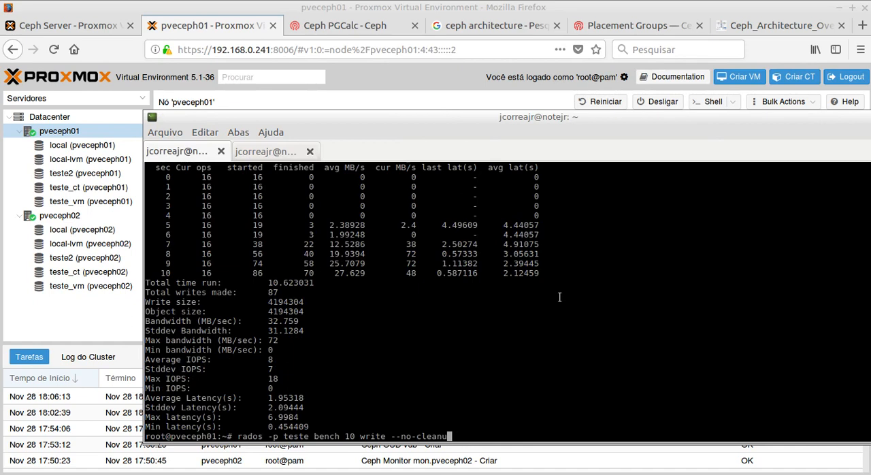
{"action": "key", "text": "BackSpace"}
{"action": "key", "text": "BackSpace"}
{"action": "key", "text": "BackSpace"}
{"action": "key", "text": "BackSpace"}
{"action": "key", "text": "BackSpace"}
{"action": "key", "text": "BackSpace"}
{"action": "key", "text": "BackSpace"}
{"action": "key", "text": "BackSpace"}
{"action": "key", "text": "BackSpace"}
{"action": "key", "text": "BackSpace"}
{"action": "key", "text": "BackSpace"}
{"action": "key", "text": "BackSpace"}
{"action": "key", "text": "BackSpace"}
{"action": "key", "text": "BackSpace"}
{"action": "key", "text": "BackSpace"}
{"action": "key", "text": "BackSpace"}
{"action": "key", "text": "BackSpace"}
{"action": "type", "text": "seq"}
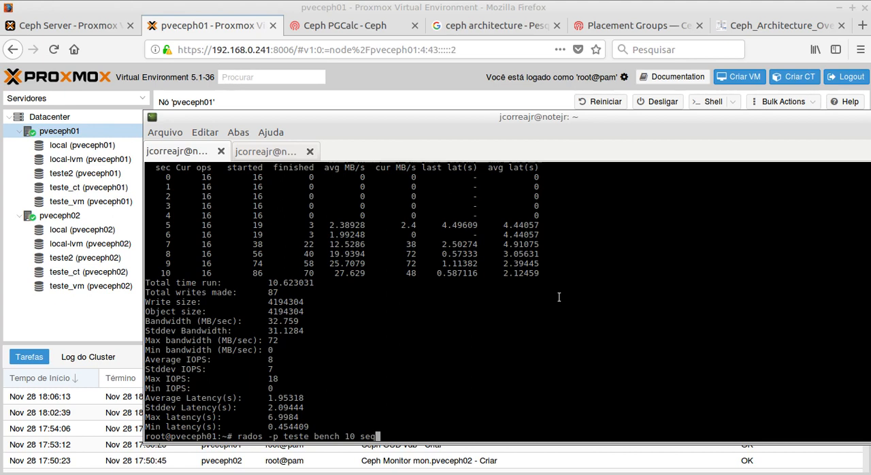
{"action": "key", "text": "Return"}
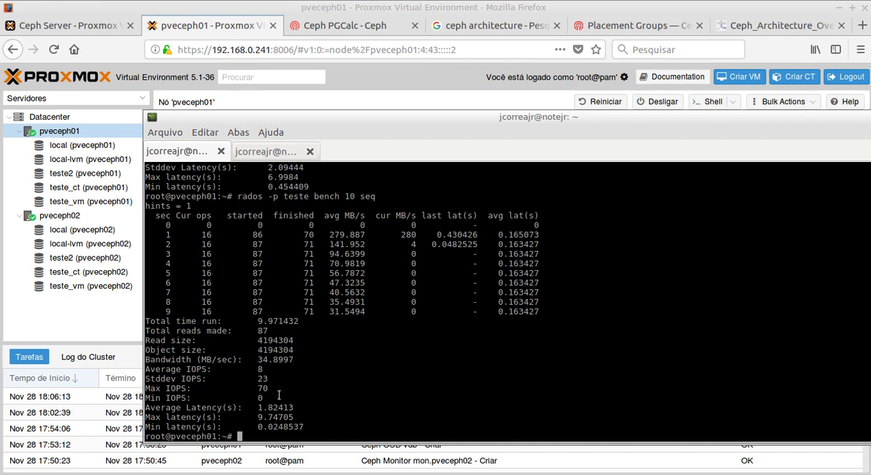
Step: Review the sequential read benchmark output for pool teste, and switch to the Proxmox page in Firefox showing the Ceph pool usage
{"action": "scroll", "coordinate": [344, 320], "scroll_direction": "up", "scroll_amount": 1}
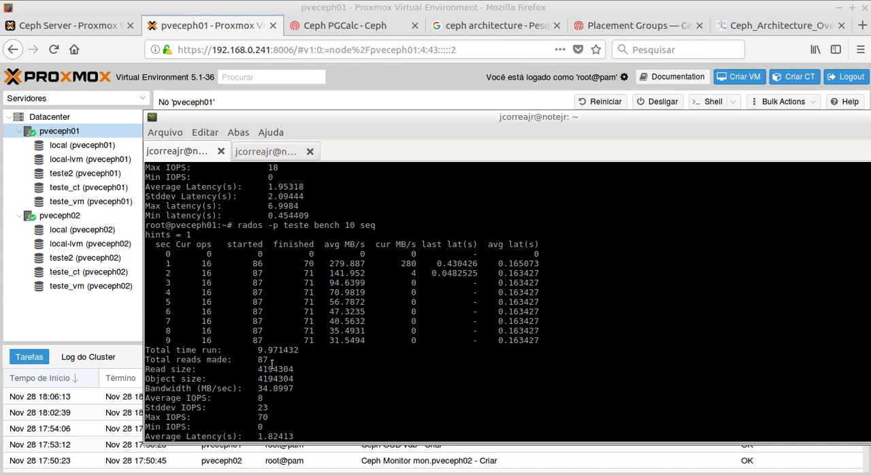
{"action": "scroll", "coordinate": [272, 365], "scroll_direction": "down", "scroll_amount": 1}
{"action": "scroll", "coordinate": [238, 357], "scroll_direction": "up", "scroll_amount": 3}
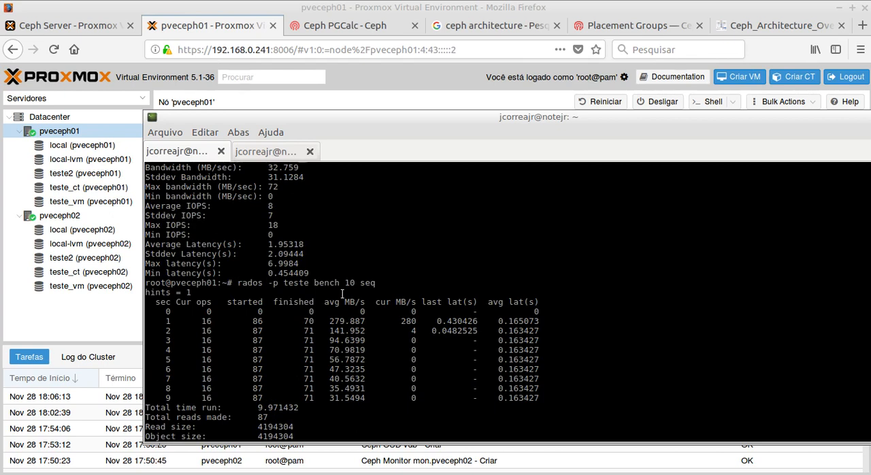
{"action": "scroll", "coordinate": [342, 294], "scroll_direction": "down", "scroll_amount": 2}
{"action": "left_click", "coordinate": [212, 25]}
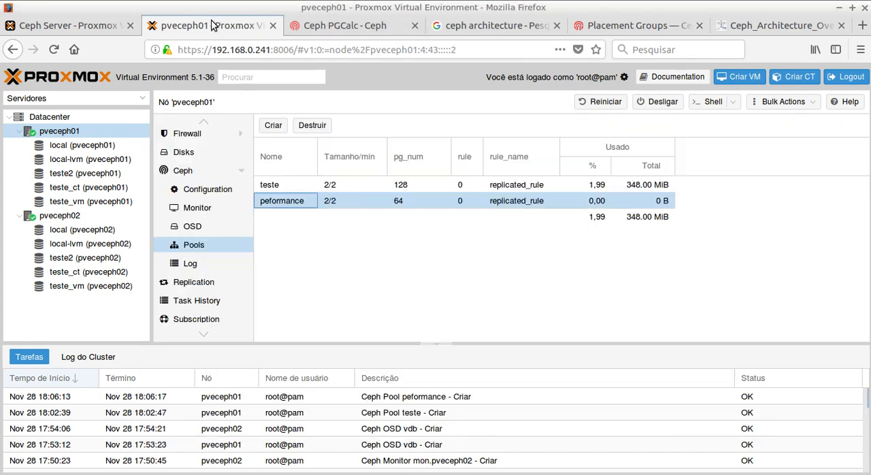